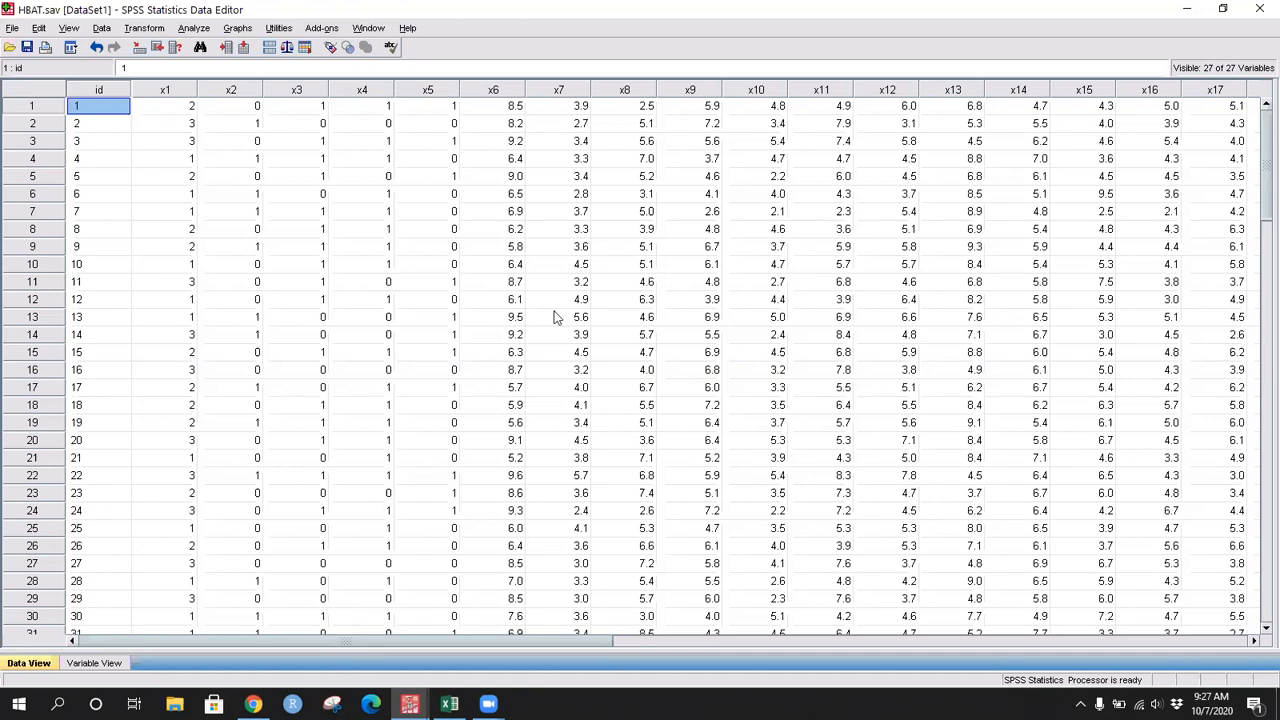
click(116, 93)
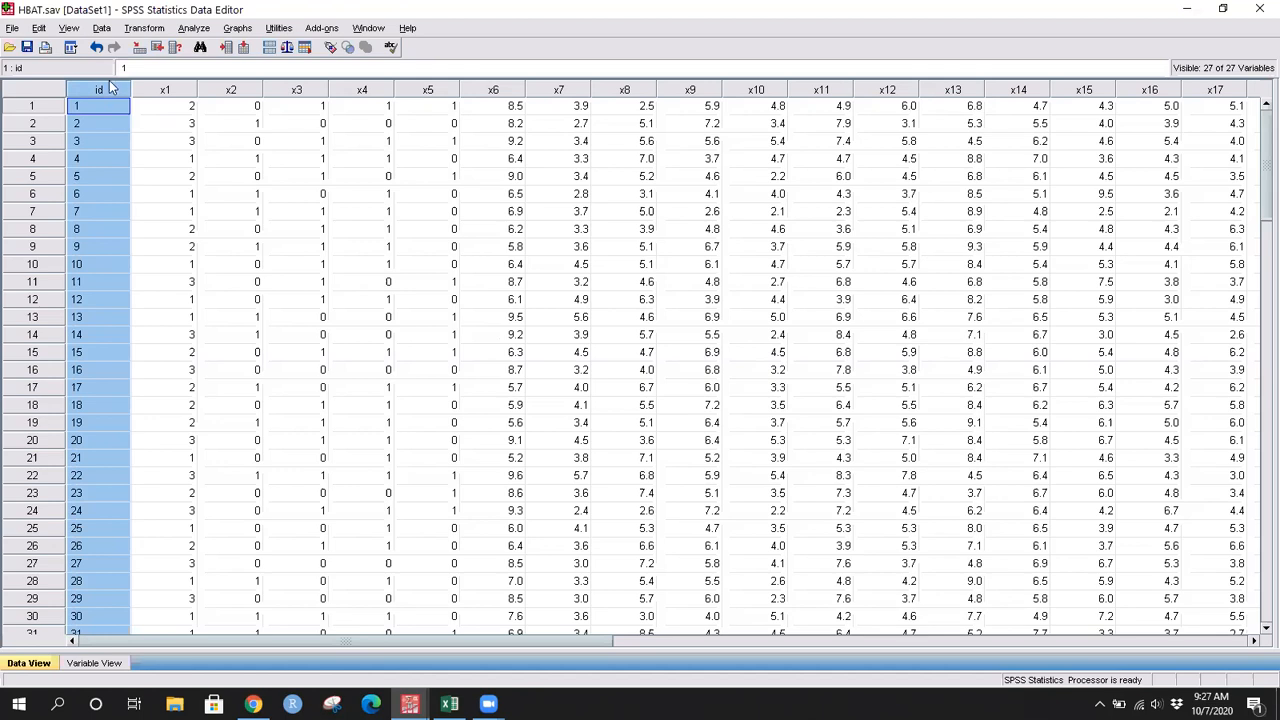
click(165, 91)
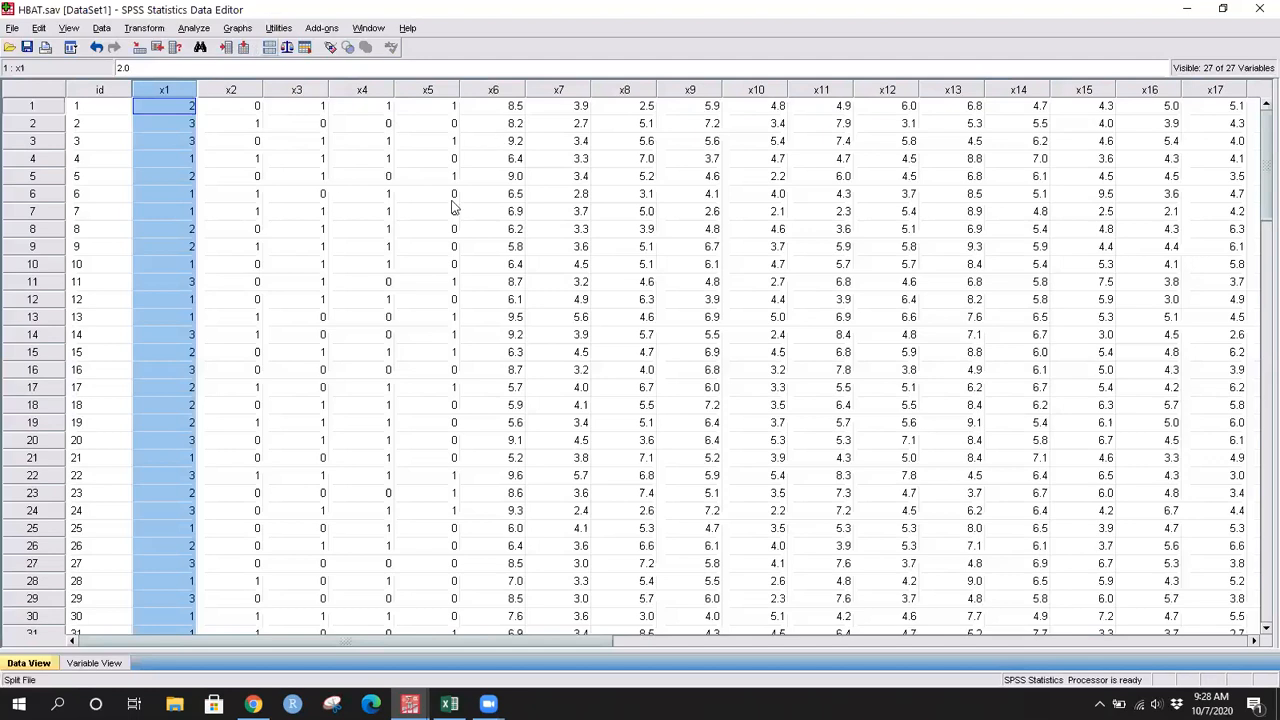
click(202, 32)
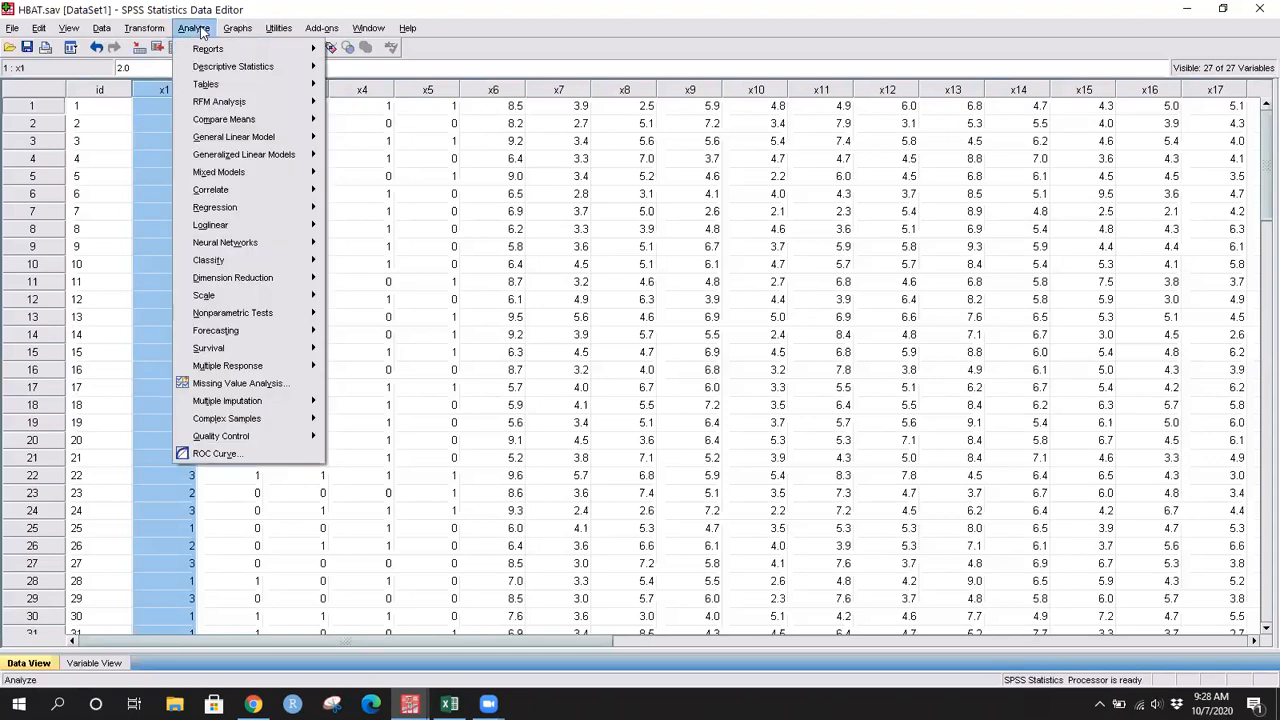
mouse_move(253, 218)
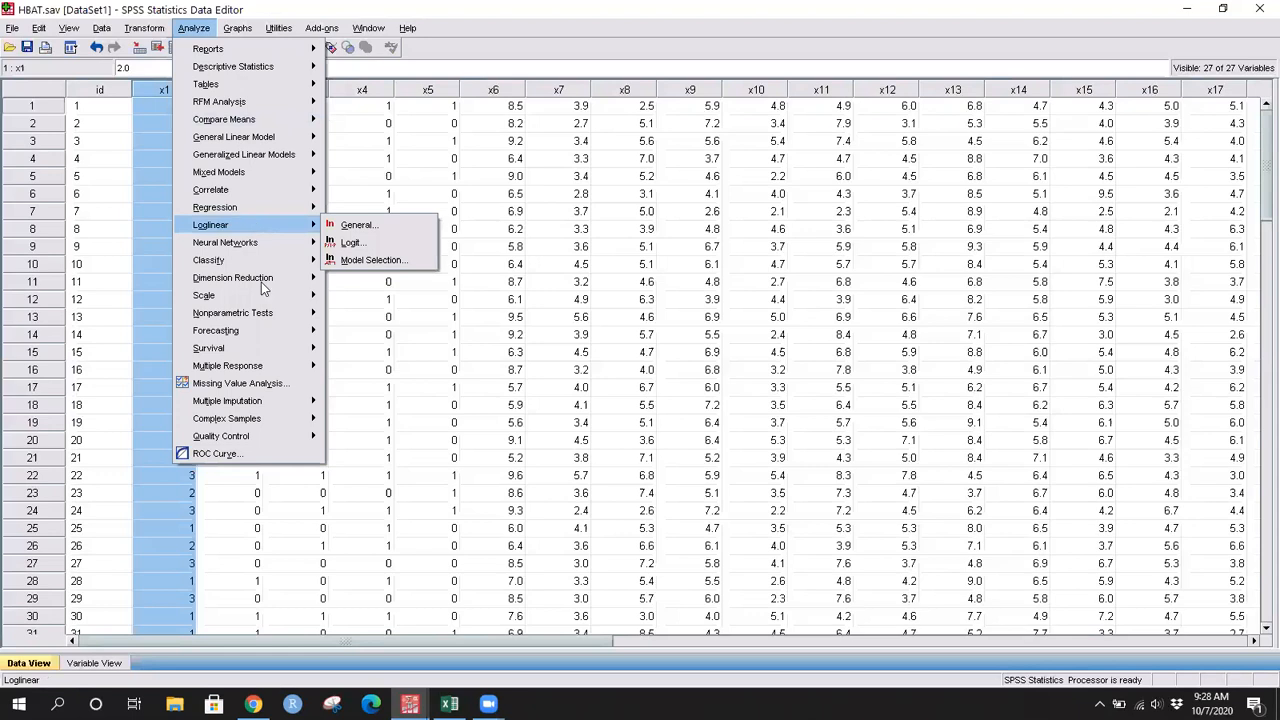
mouse_move(262, 312)
click(540, 182)
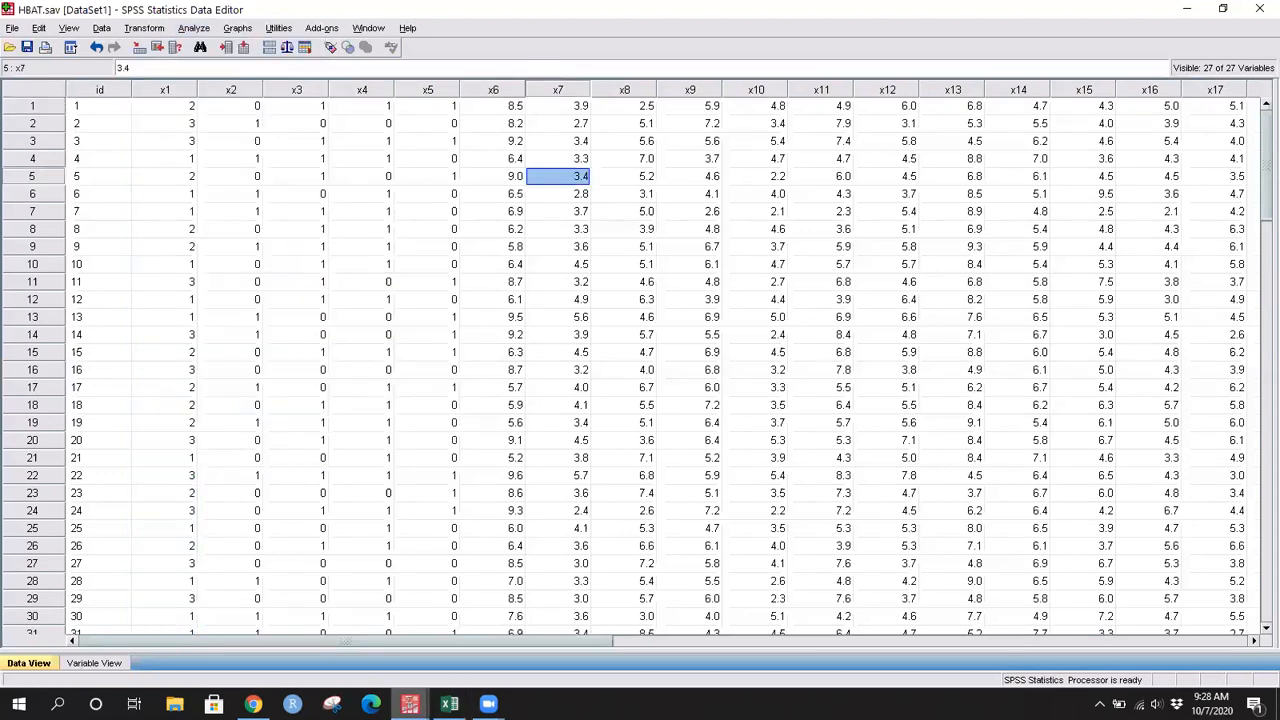
- Recall Hierarchical Cluster Analysis from the output window, examine its variables and case label, and close it without running
mouse_move(409, 704)
click(394, 643)
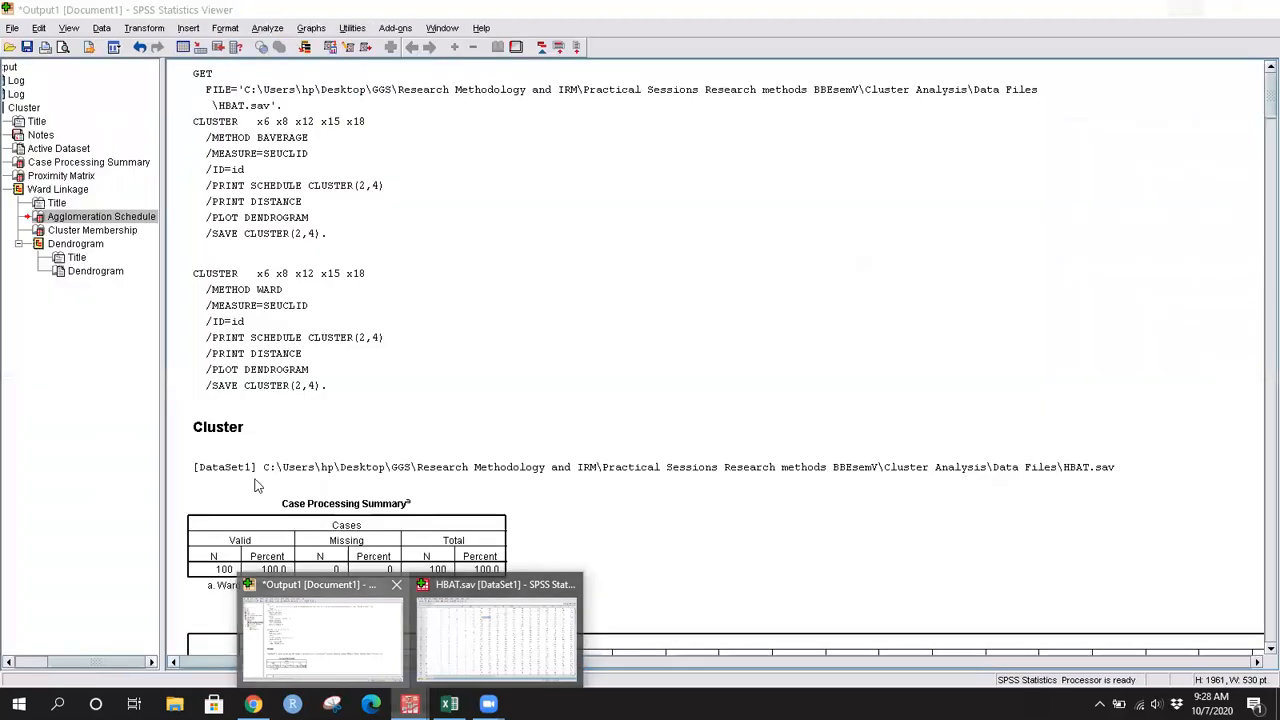
click(114, 47)
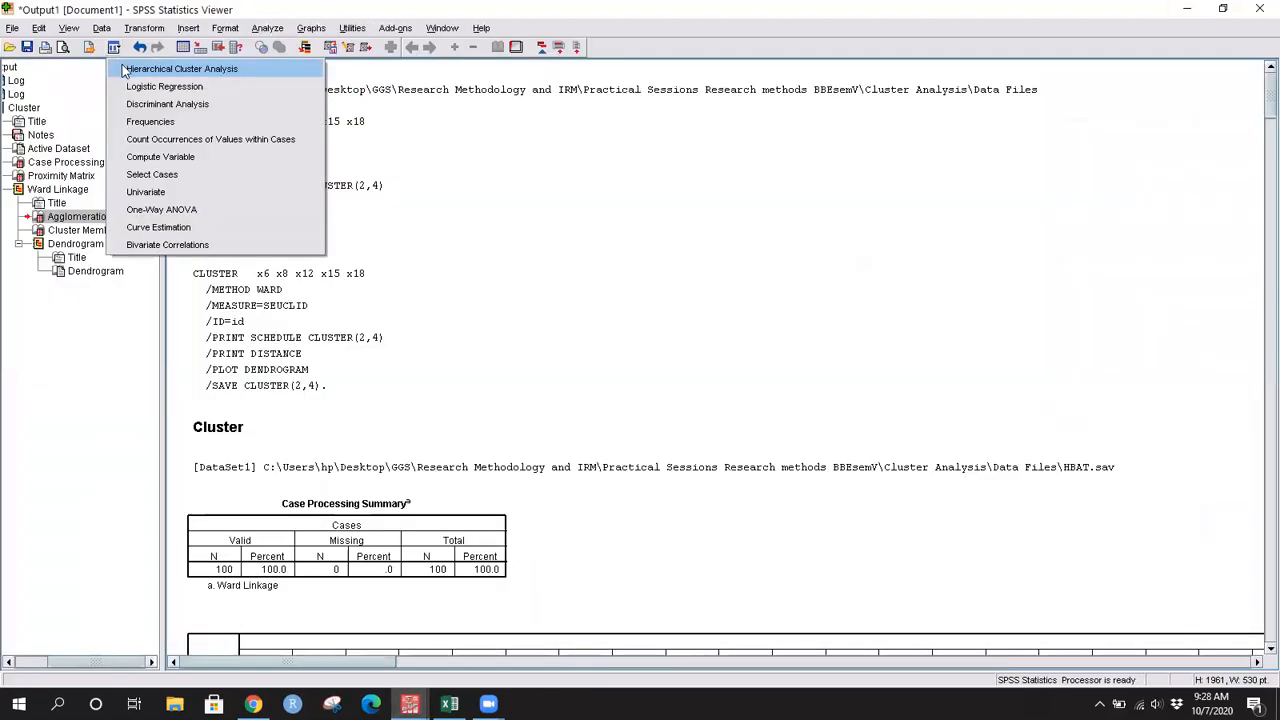
click(180, 69)
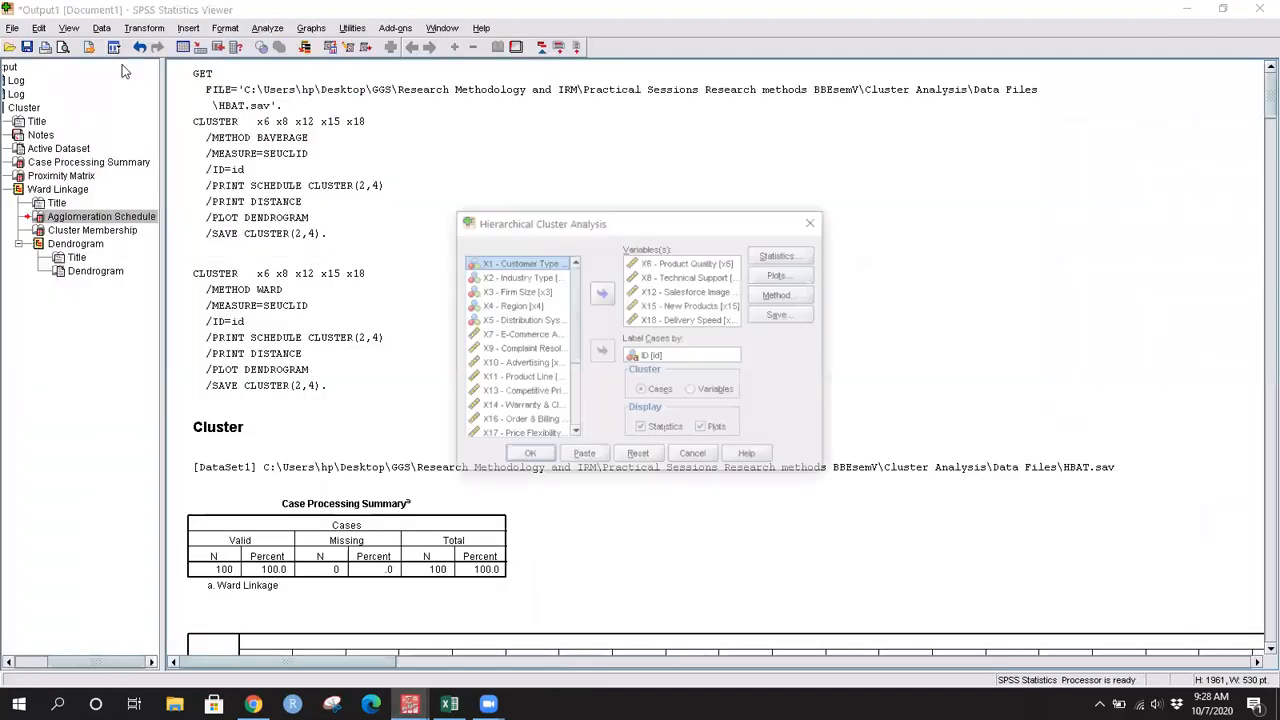
click(267, 28)
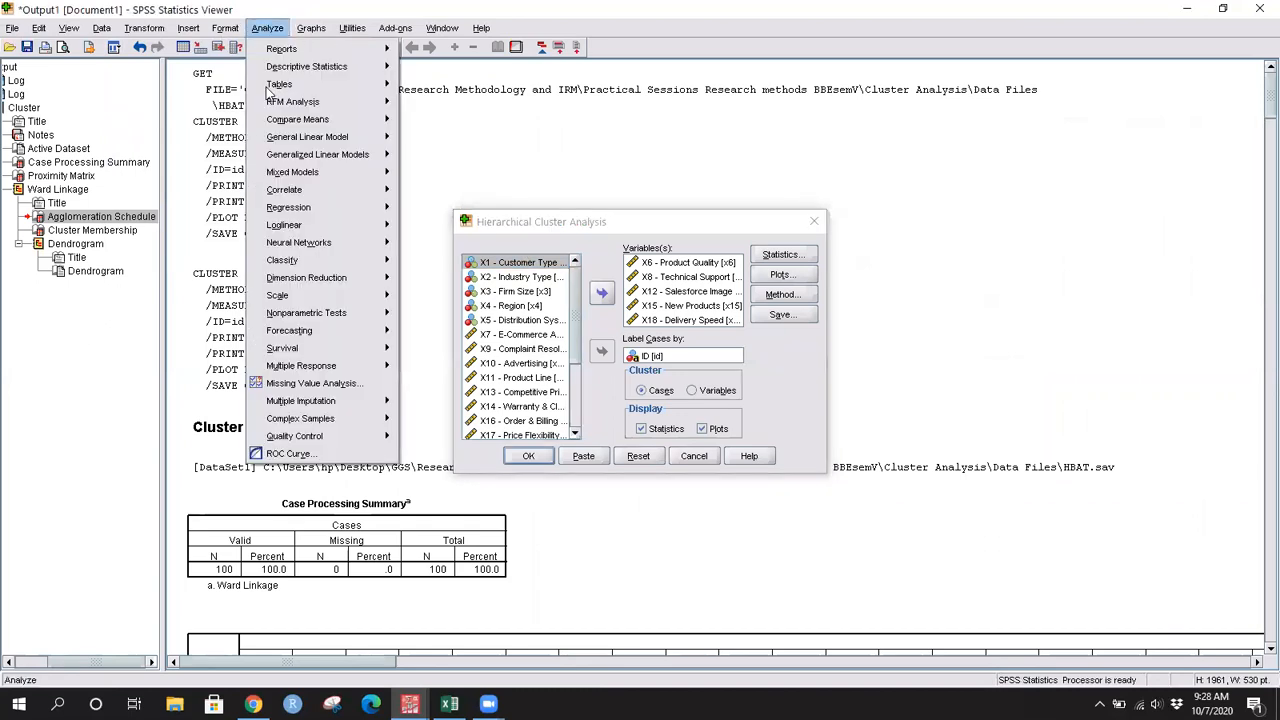
mouse_move(316, 260)
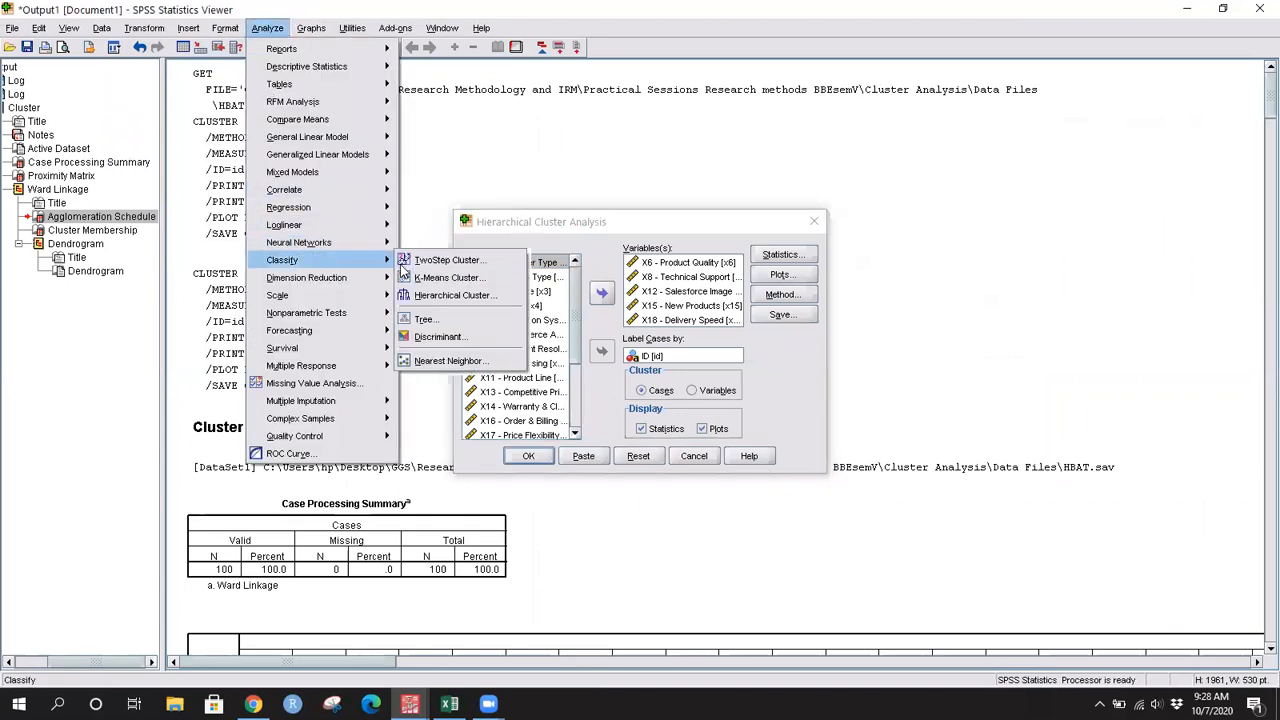
click(658, 168)
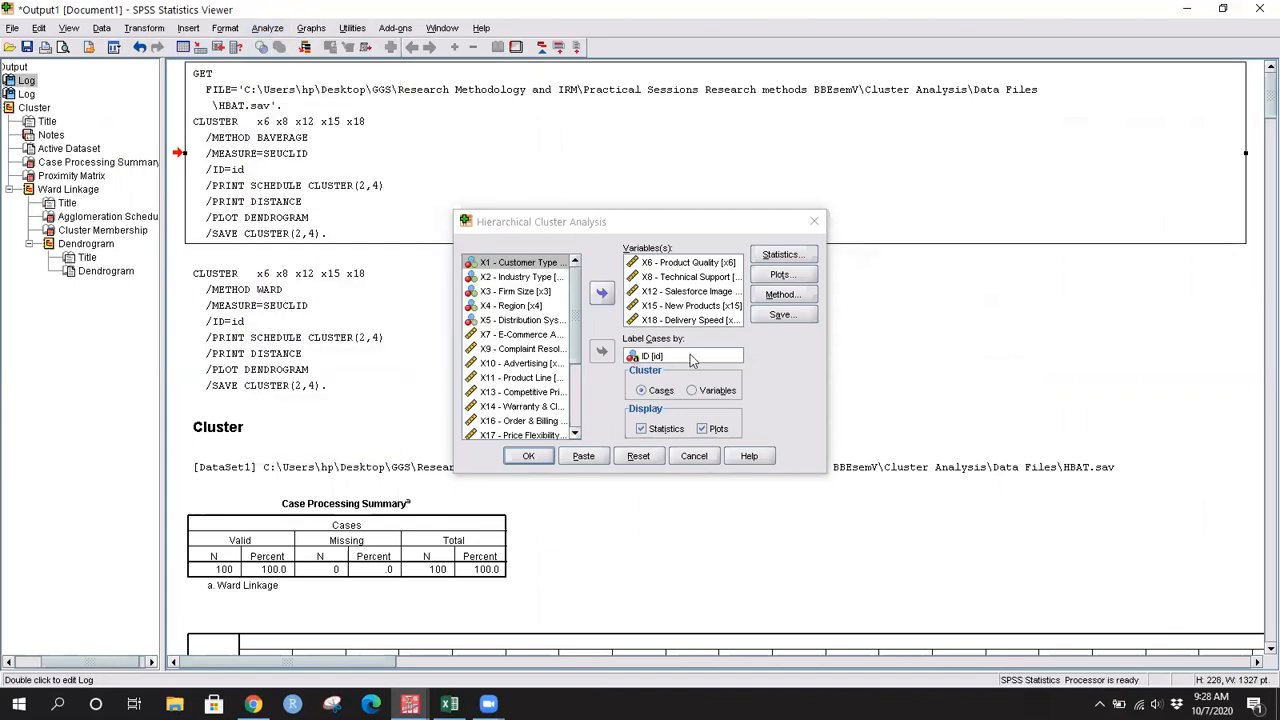
mouse_move(574, 292)
mouse_down()
mouse_move(572, 340)
mouse_move(571, 283)
mouse_up()
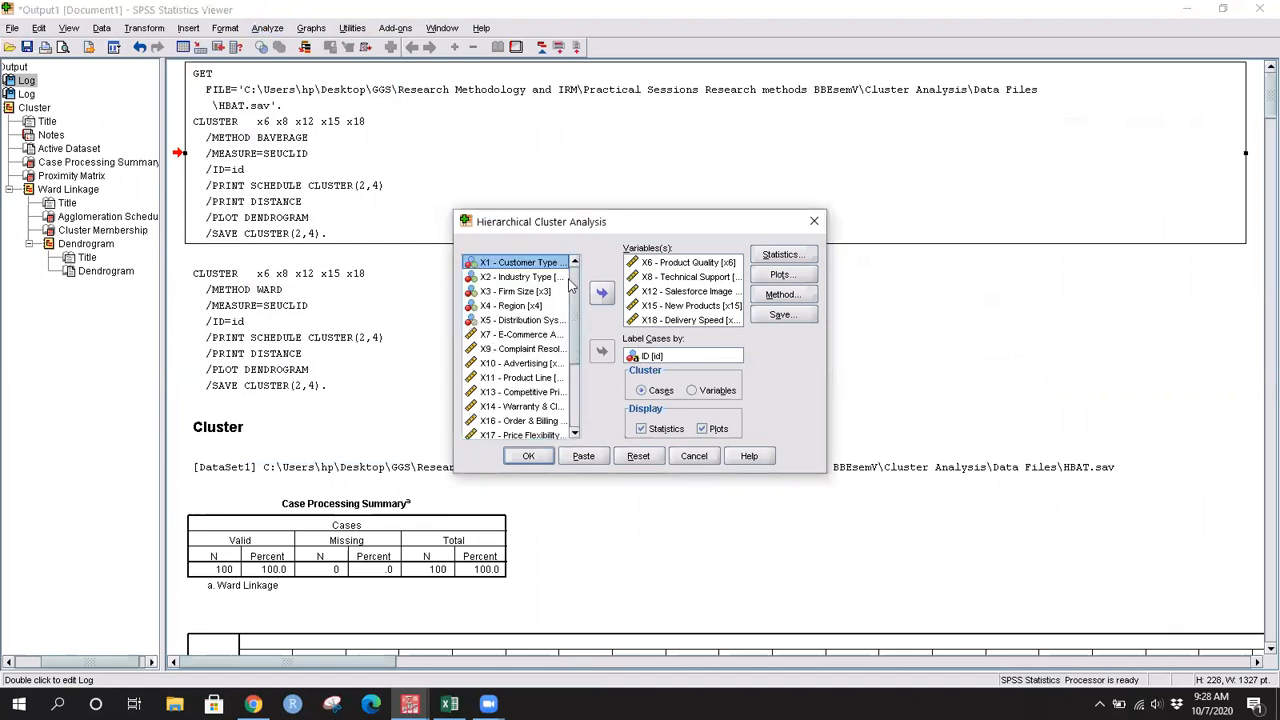
click(655, 357)
click(815, 222)
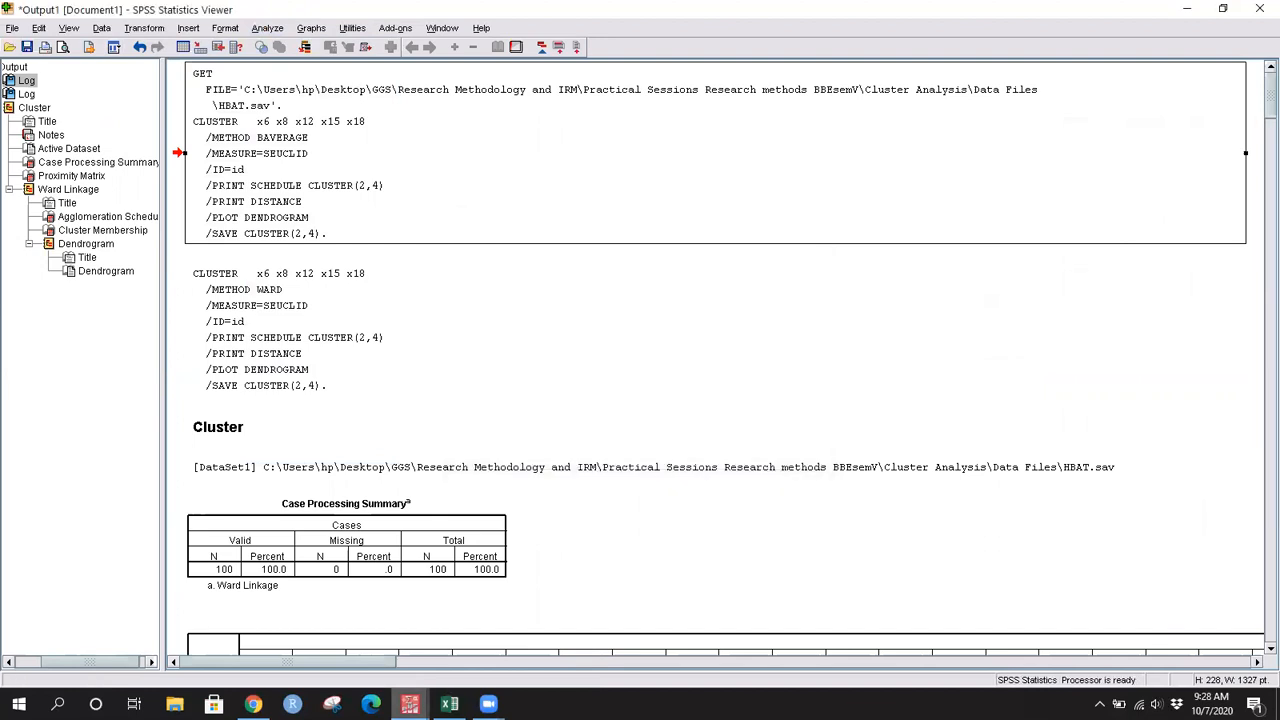
- Examine the id variable's type and measurement level in the variable definitions of the HBAT.sav dataset
mouse_move(410, 704)
click(505, 630)
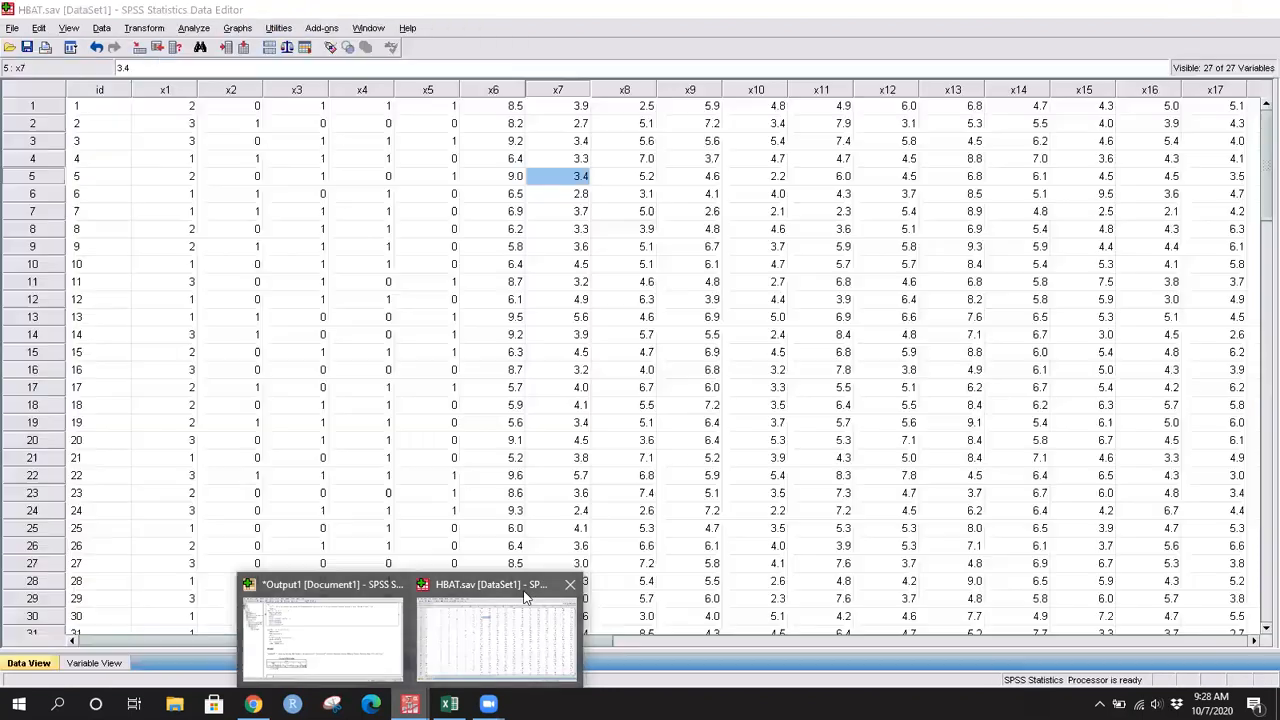
click(101, 662)
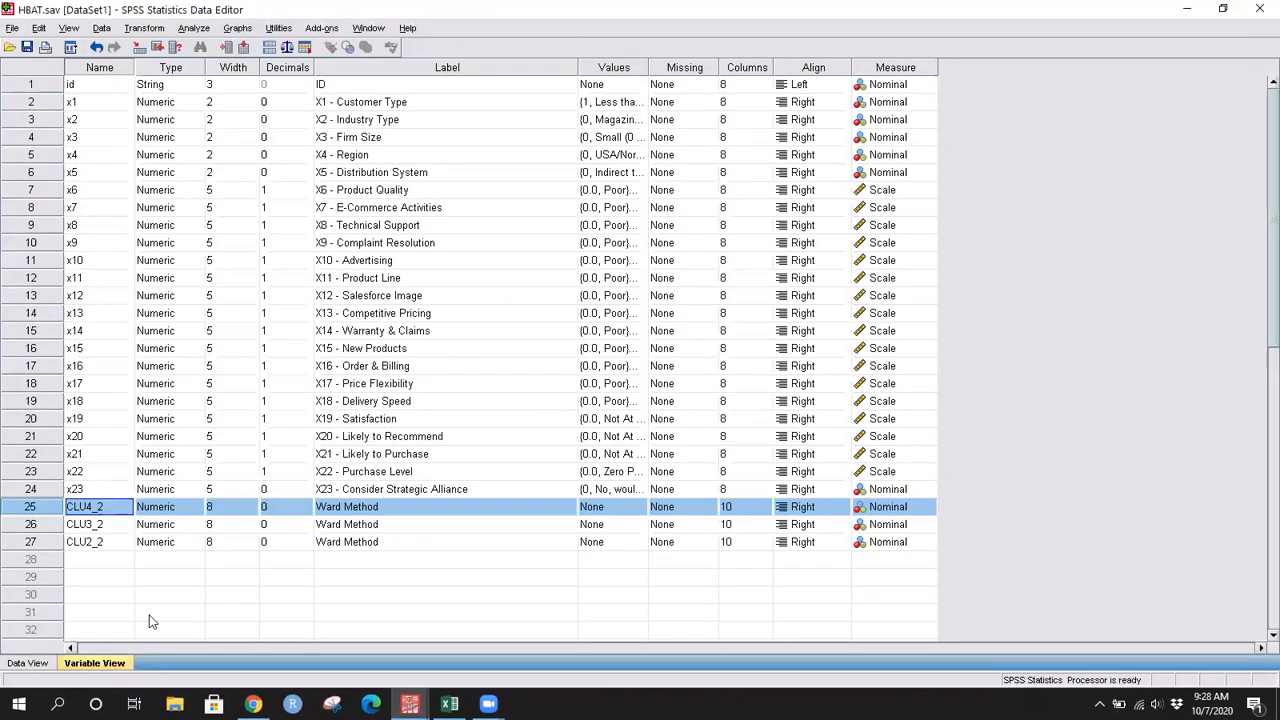
click(82, 86)
click(194, 88)
click(196, 85)
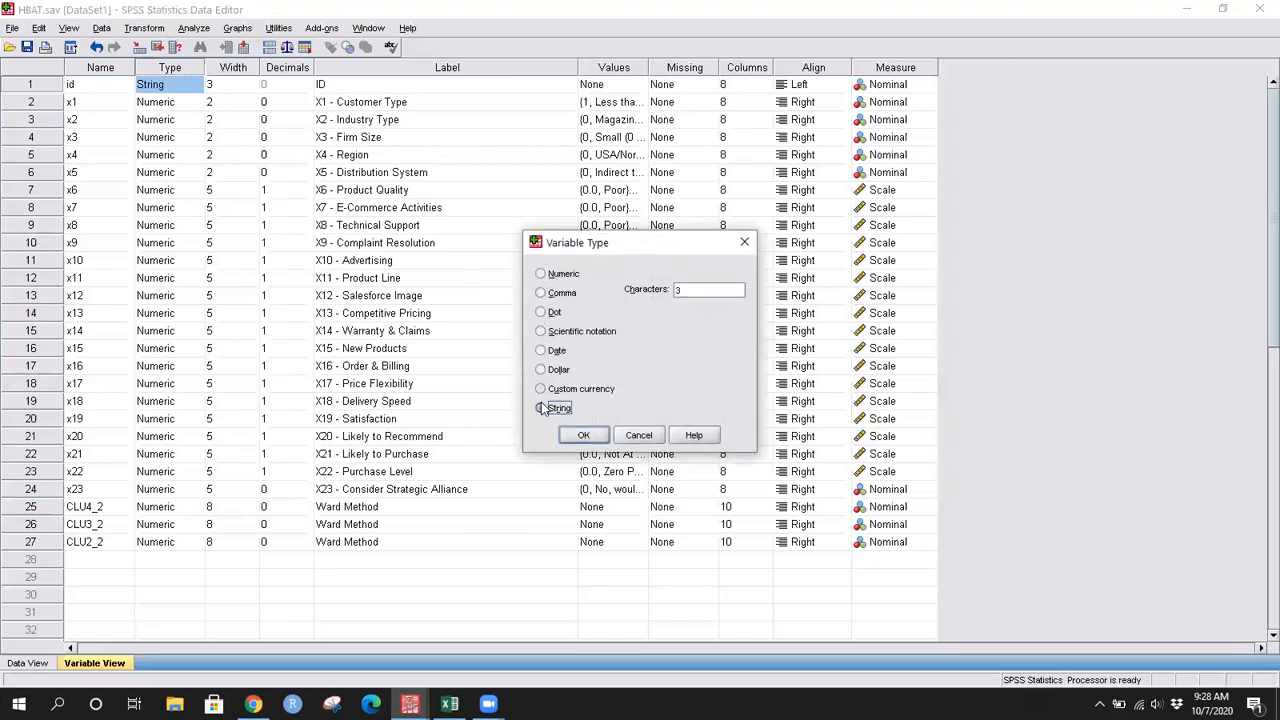
click(583, 435)
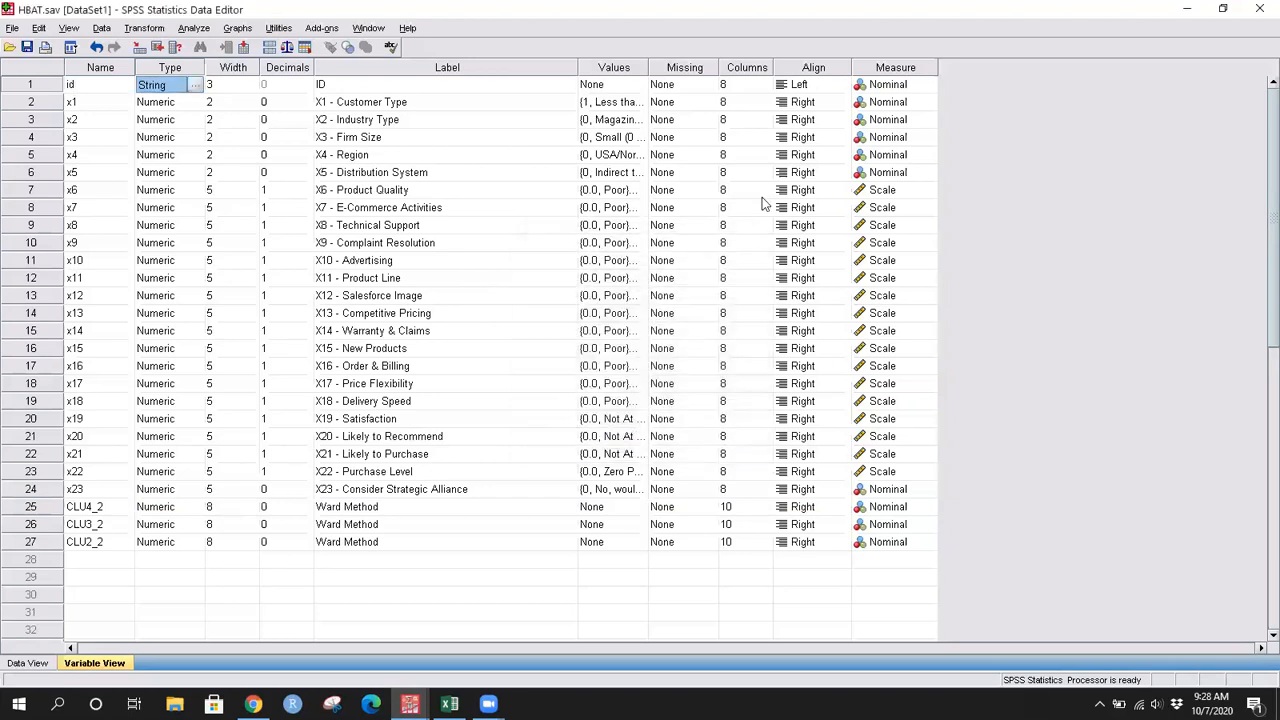
click(904, 86)
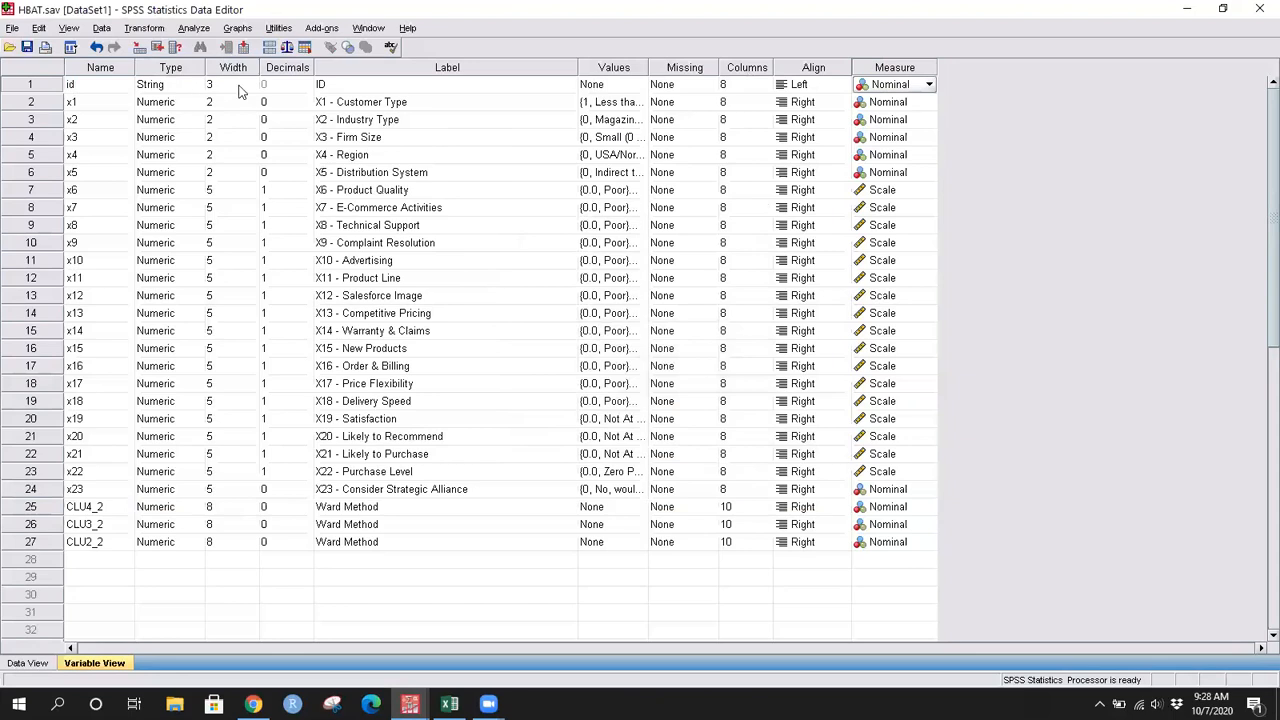
click(167, 87)
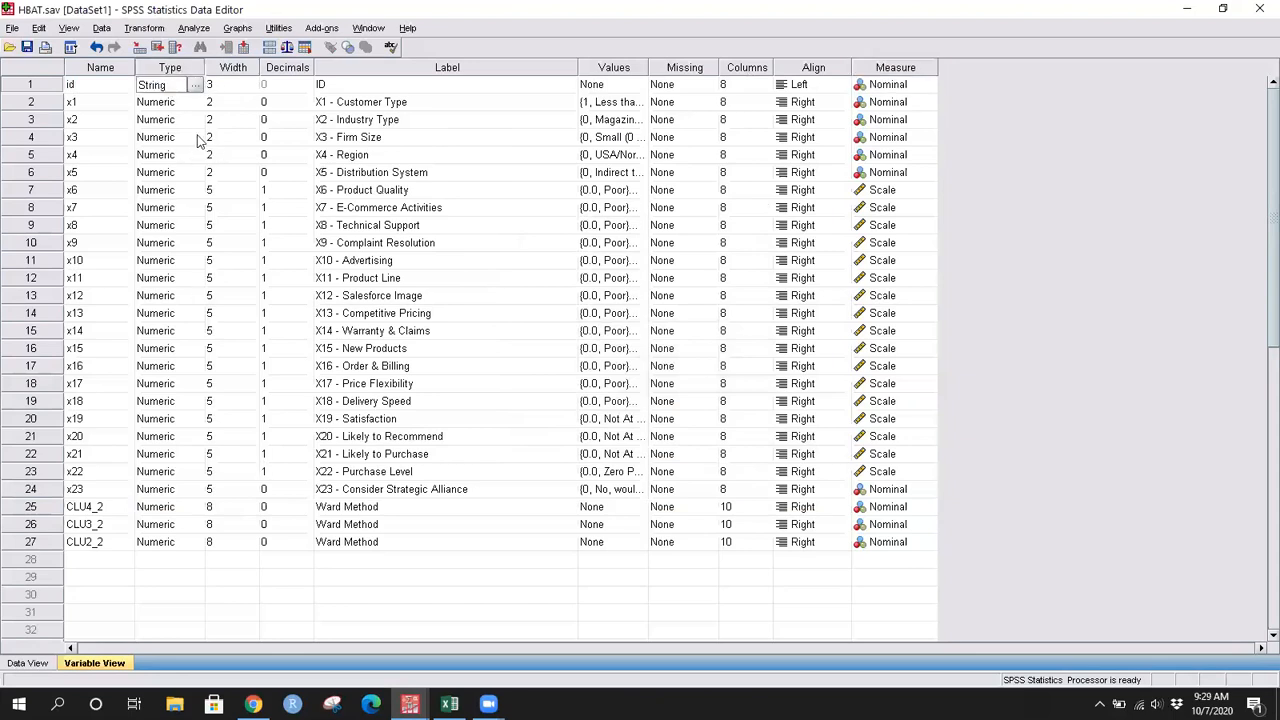
- Reopen Hierarchical Cluster Analysis from the output window, accepting cluster membership for a range of 2 to 4 solutions and the dendrogram plot
mouse_move(410, 704)
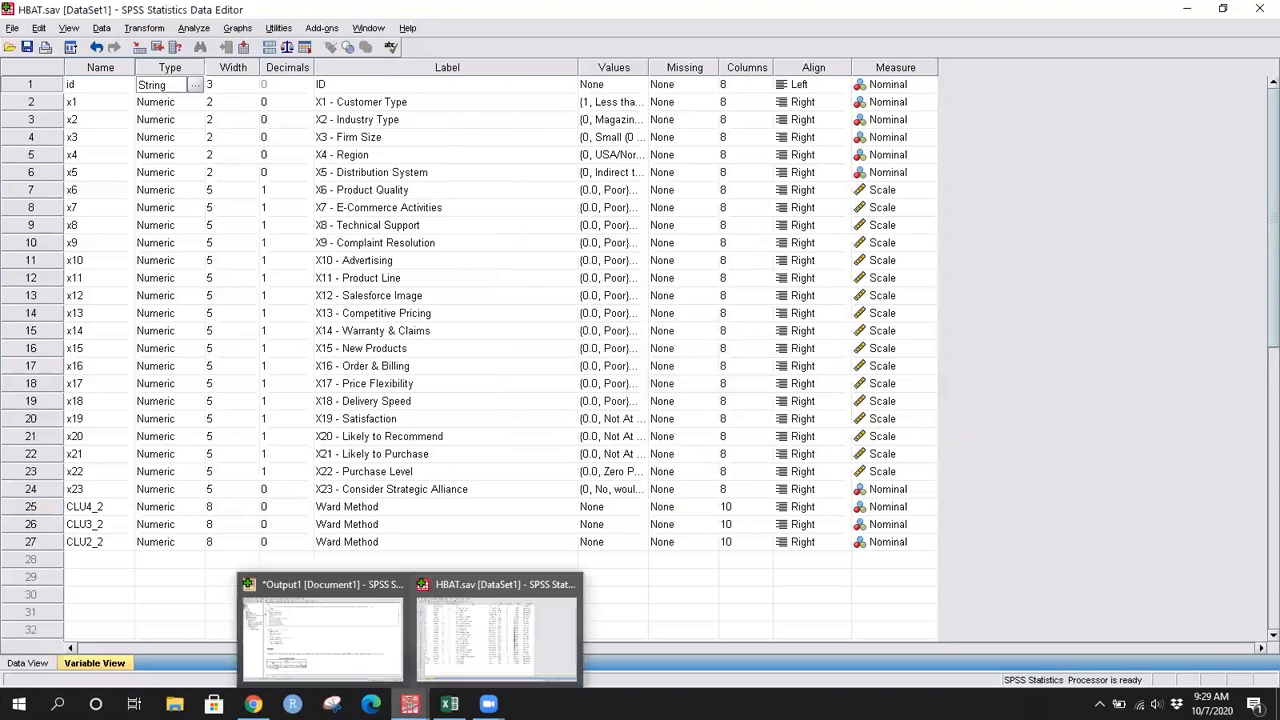
click(368, 652)
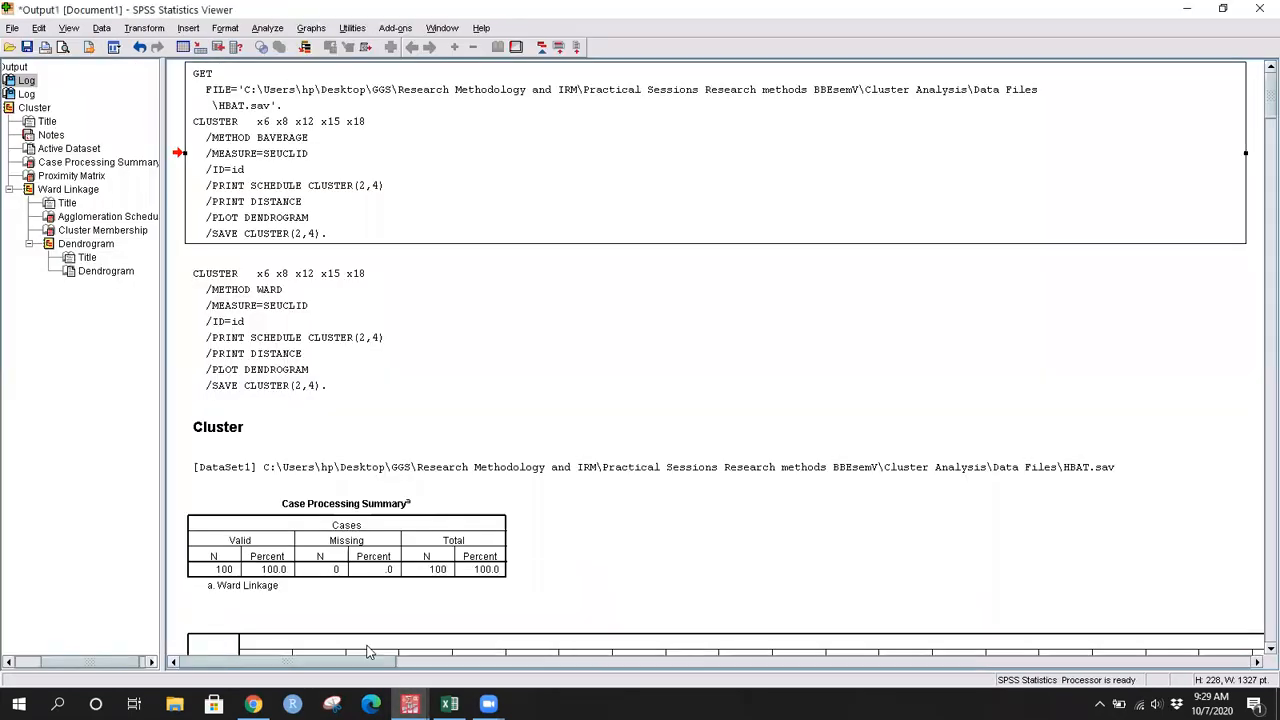
click(116, 50)
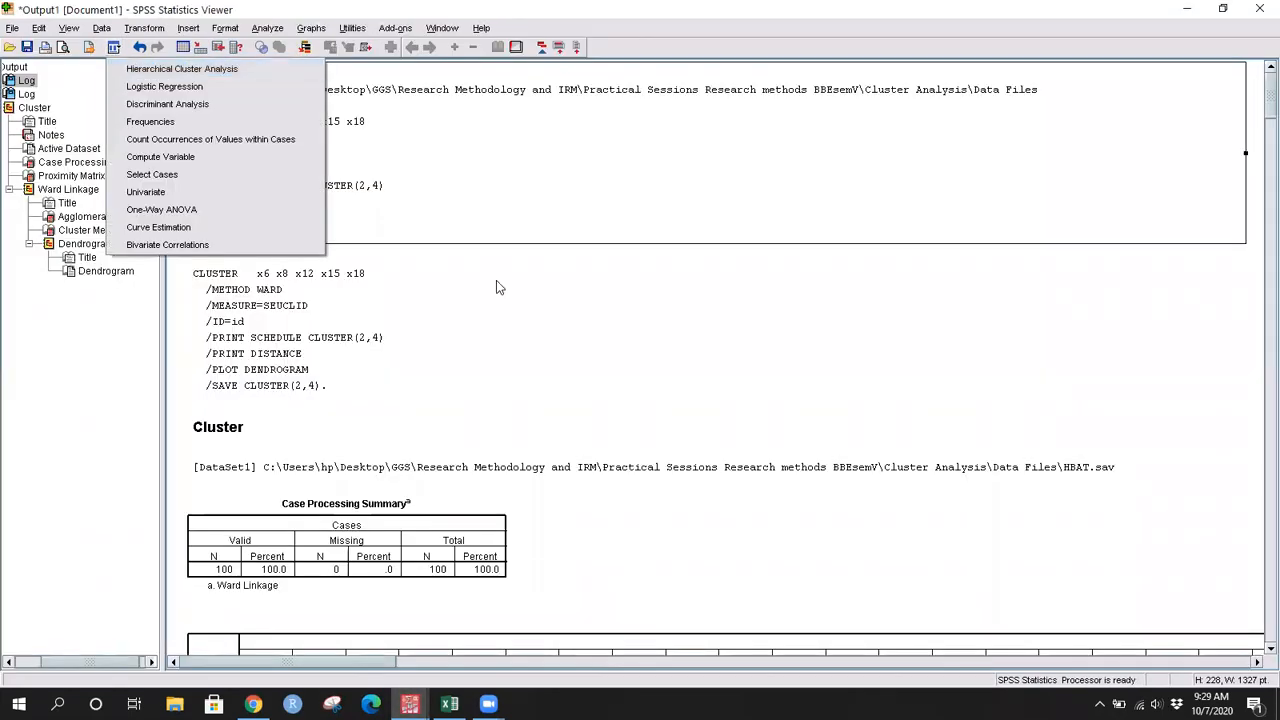
click(256, 65)
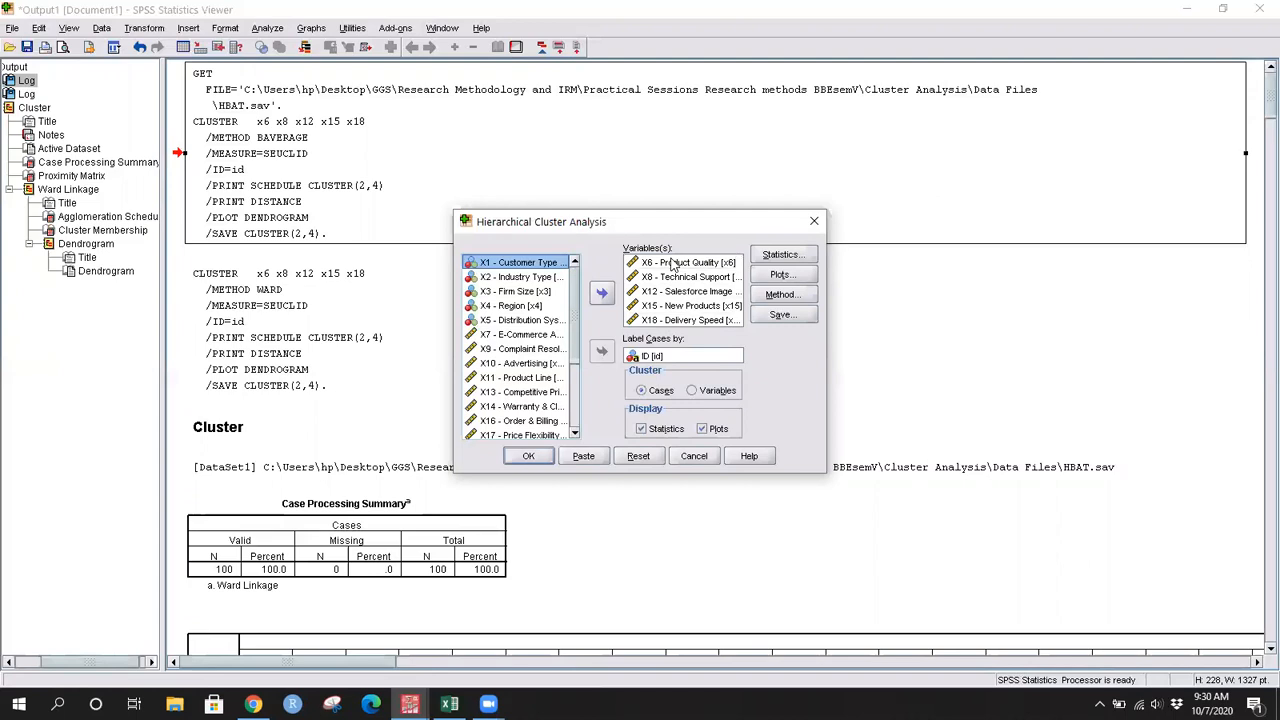
click(778, 257)
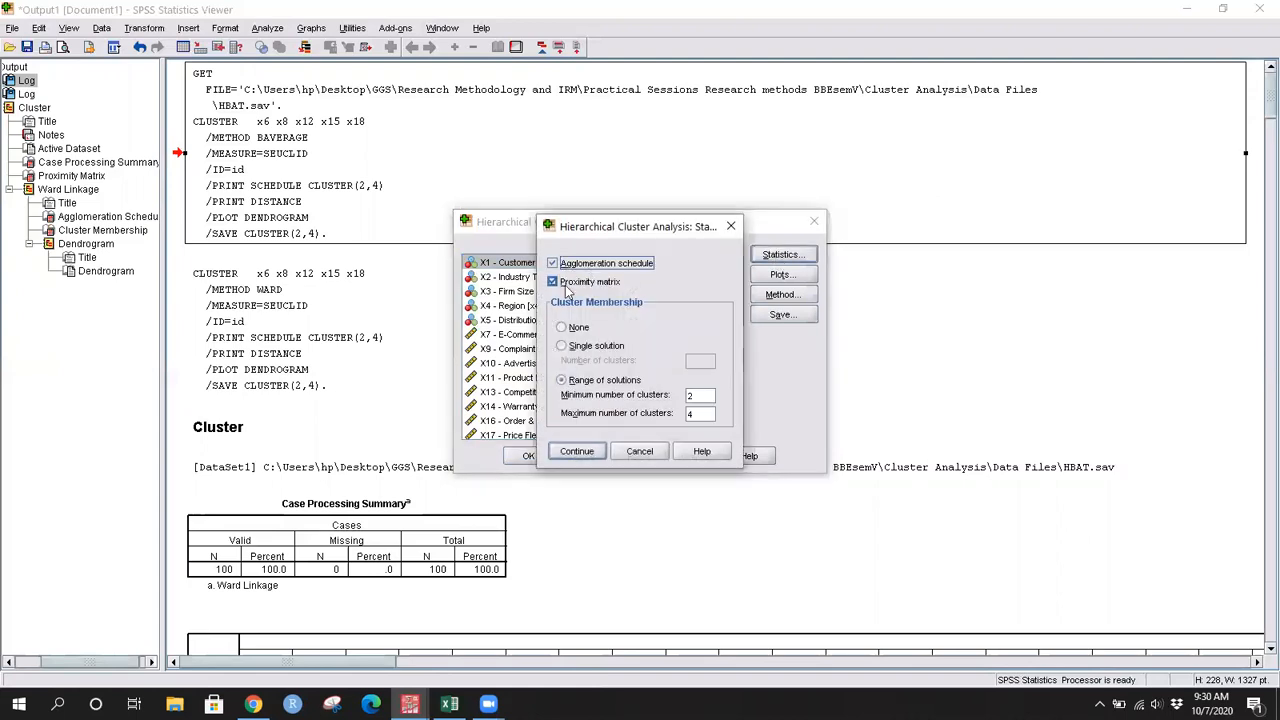
click(563, 384)
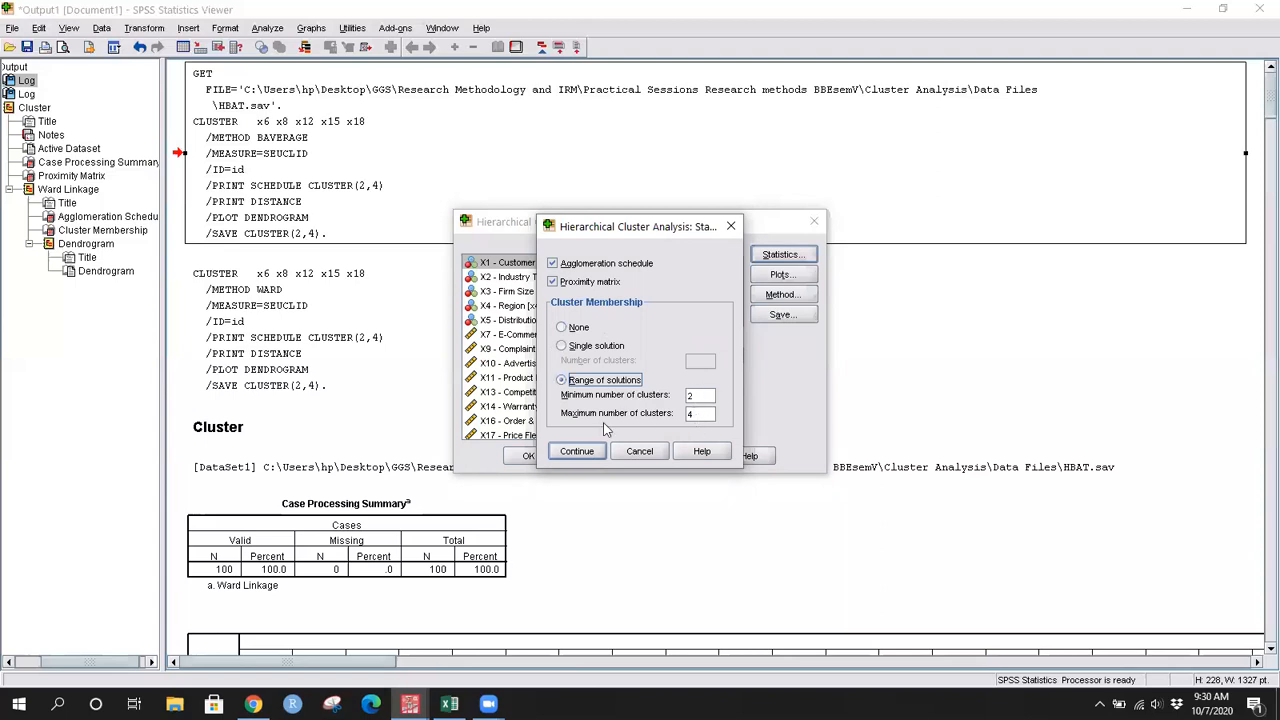
click(580, 452)
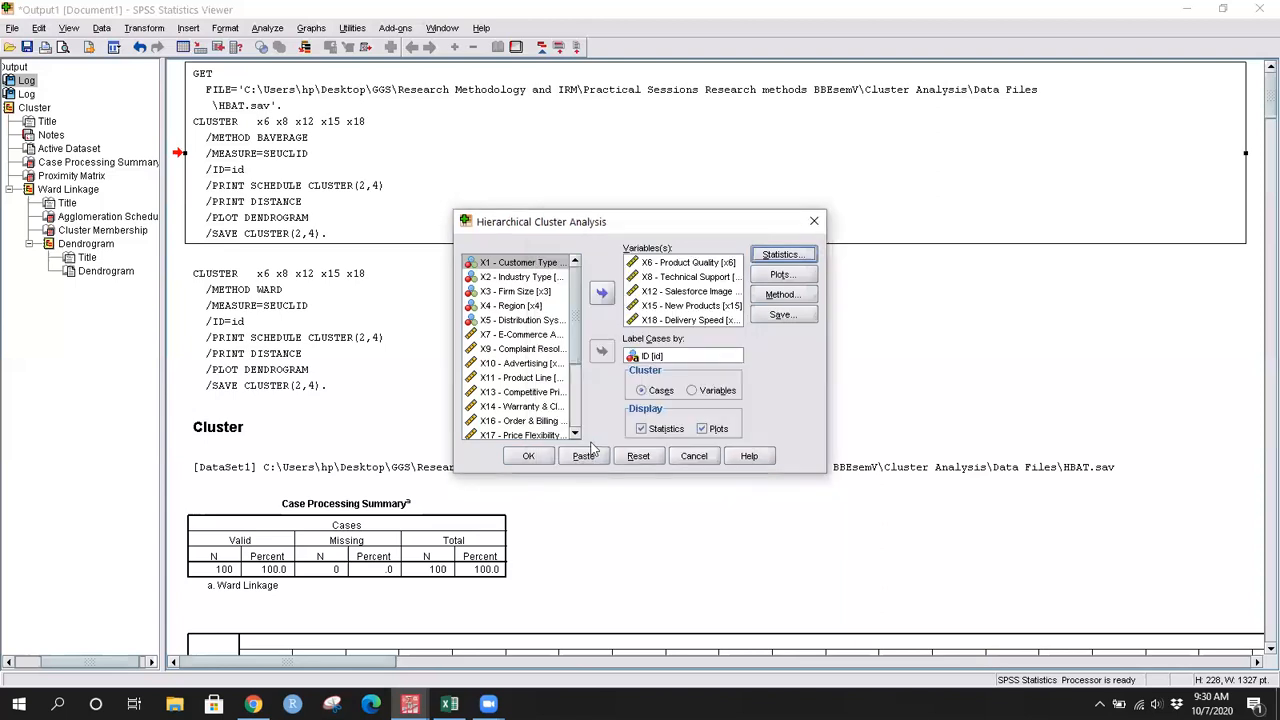
click(775, 277)
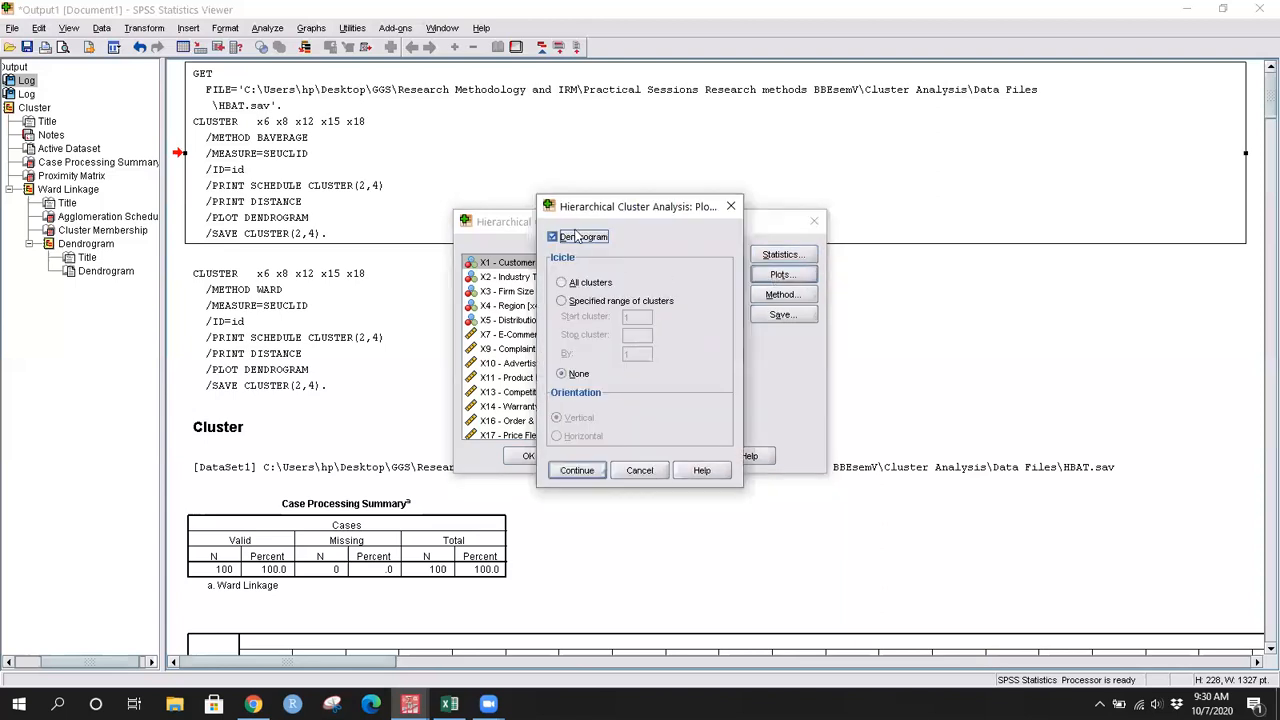
click(568, 472)
- Choose Ward's method as the cluster method with squared Euclidean distance as the interval measure
click(801, 296)
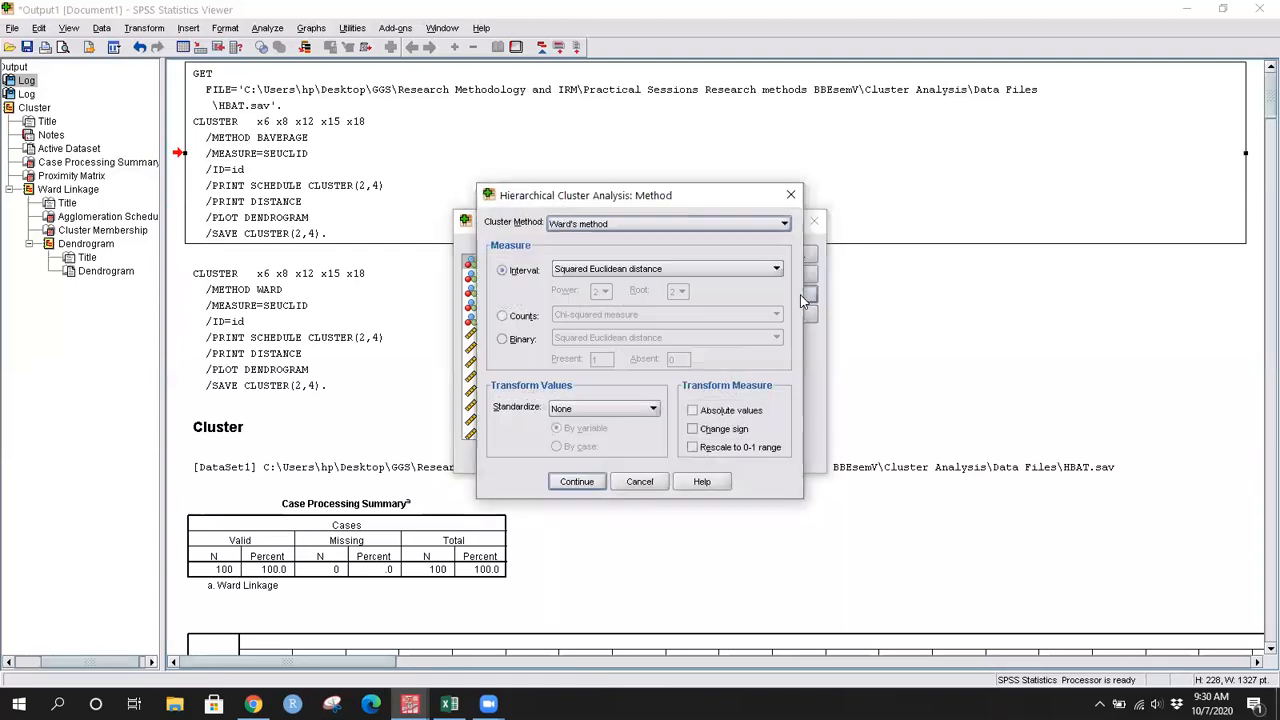
click(622, 225)
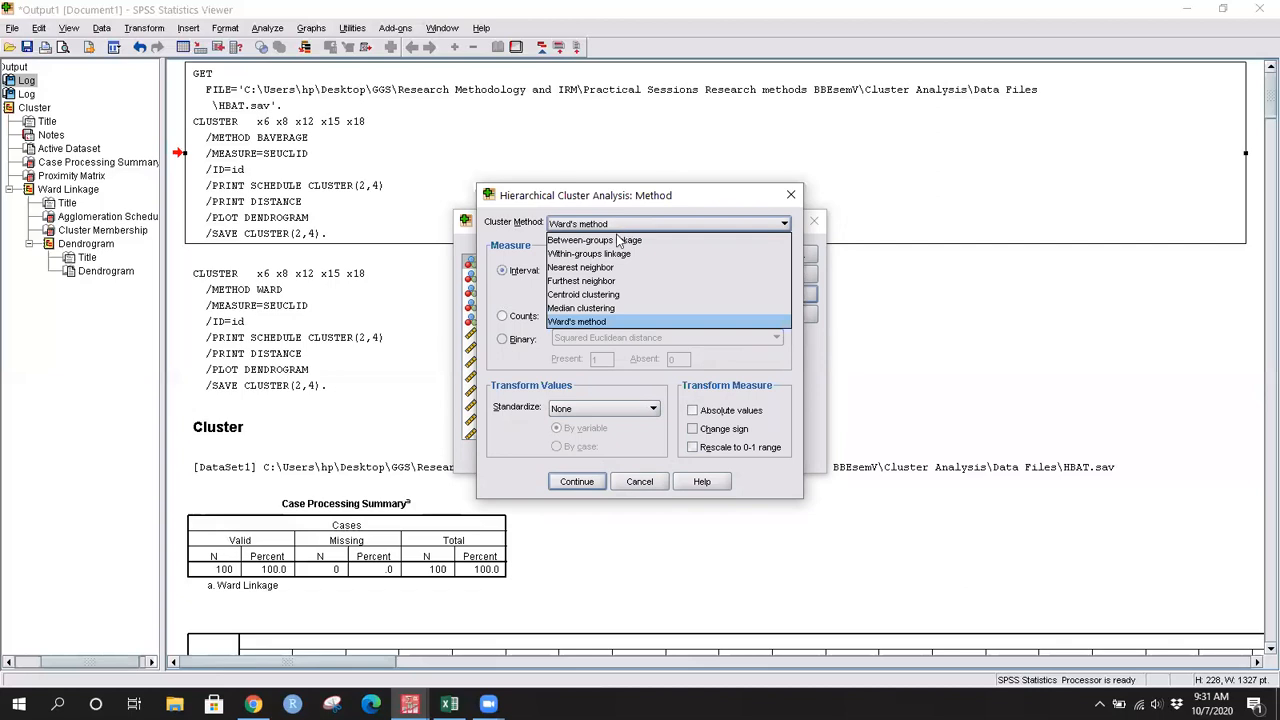
click(603, 322)
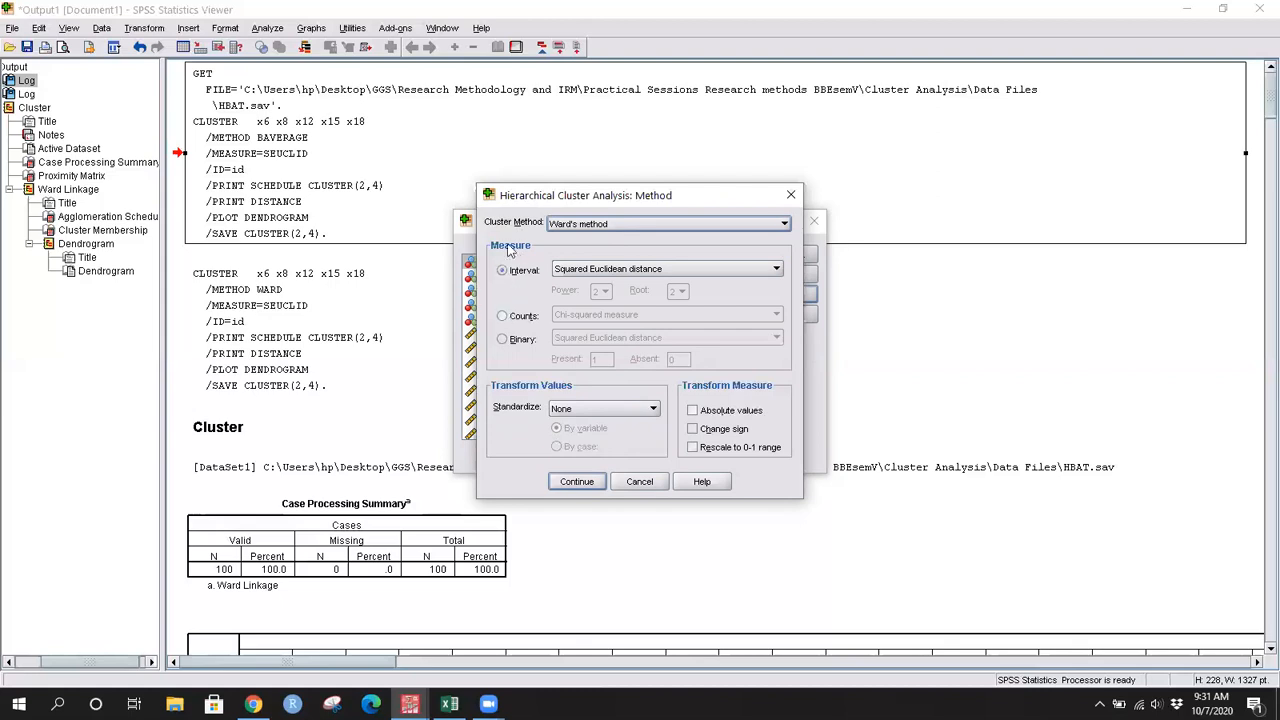
click(523, 270)
click(617, 270)
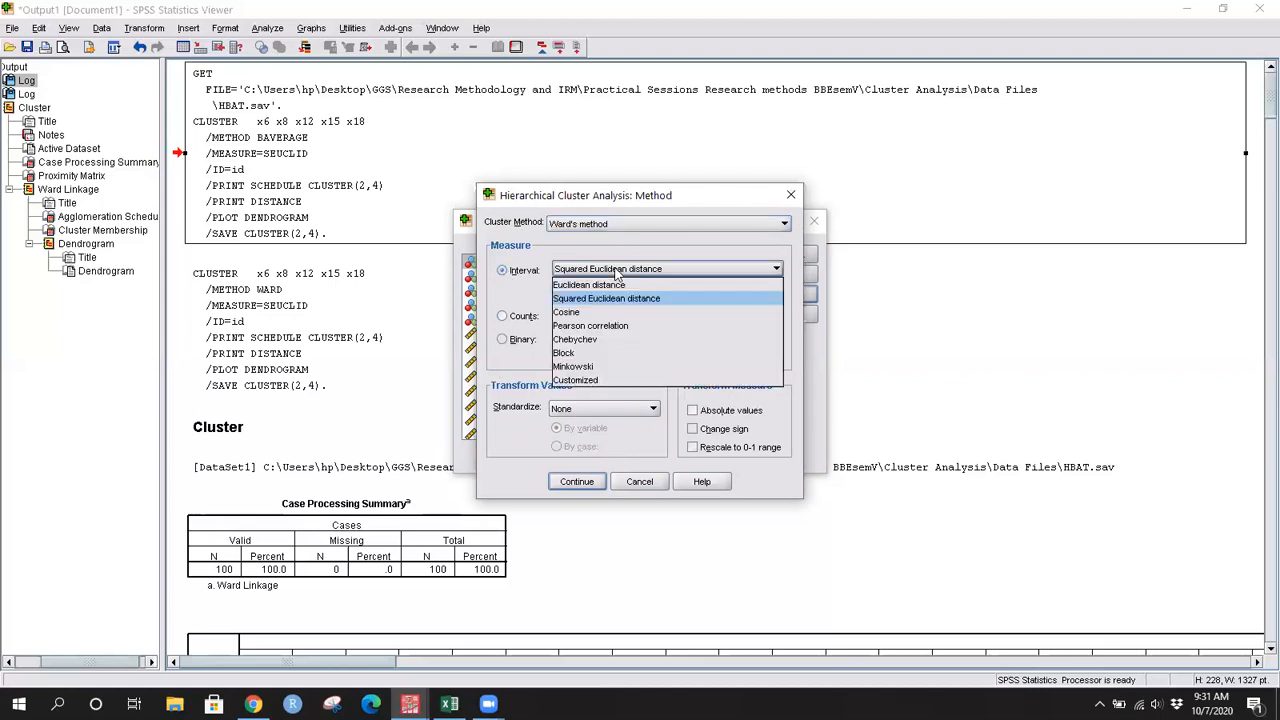
click(617, 299)
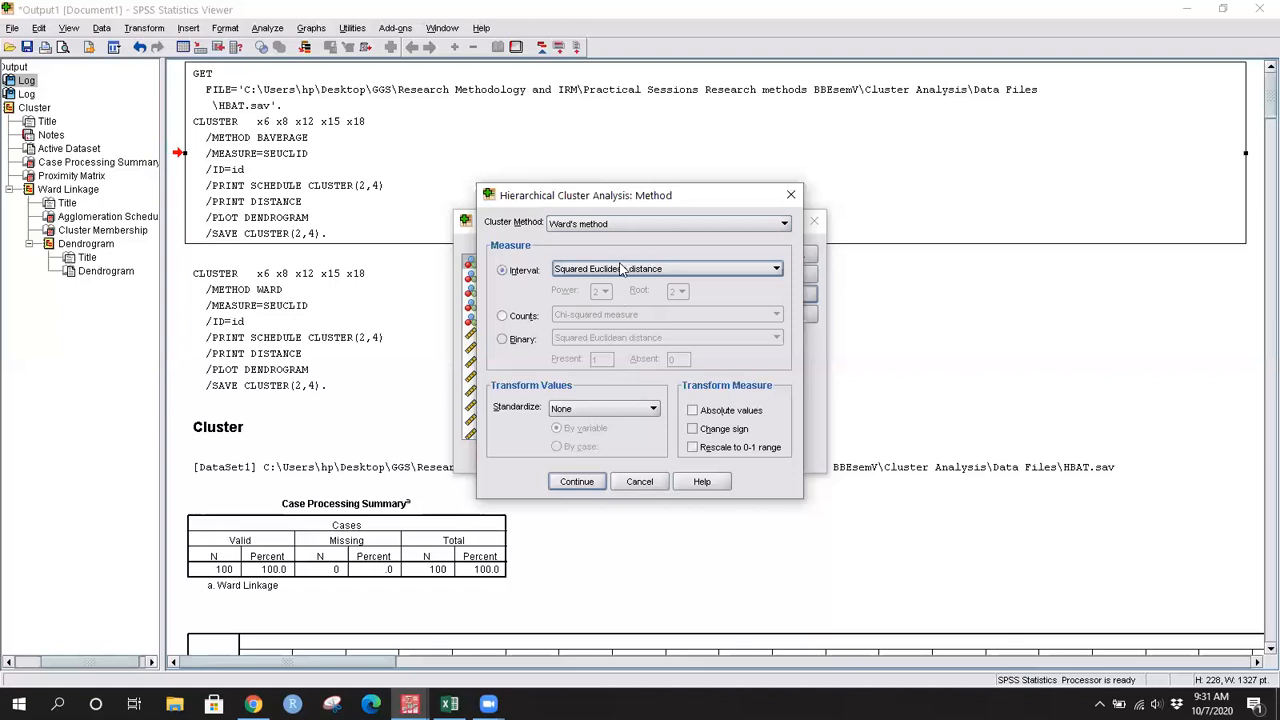
- Switch the distance measure to counts data using the Phi-squared measure
click(502, 316)
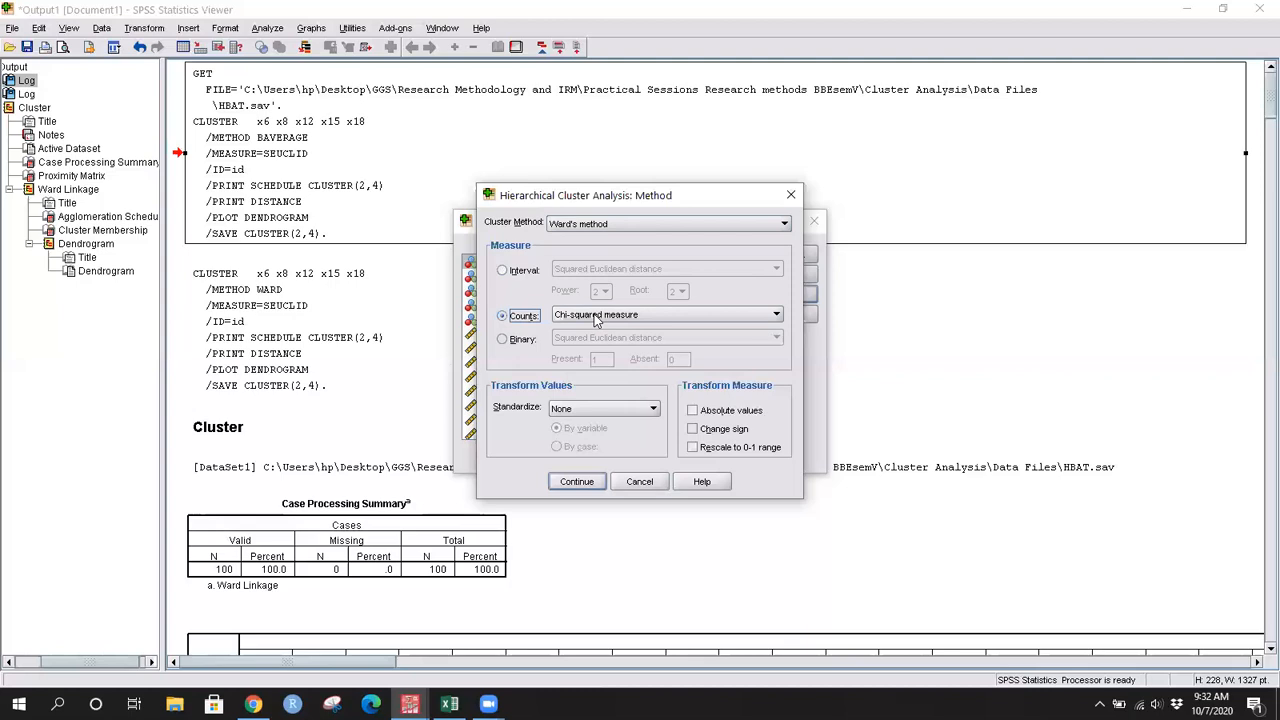
click(596, 316)
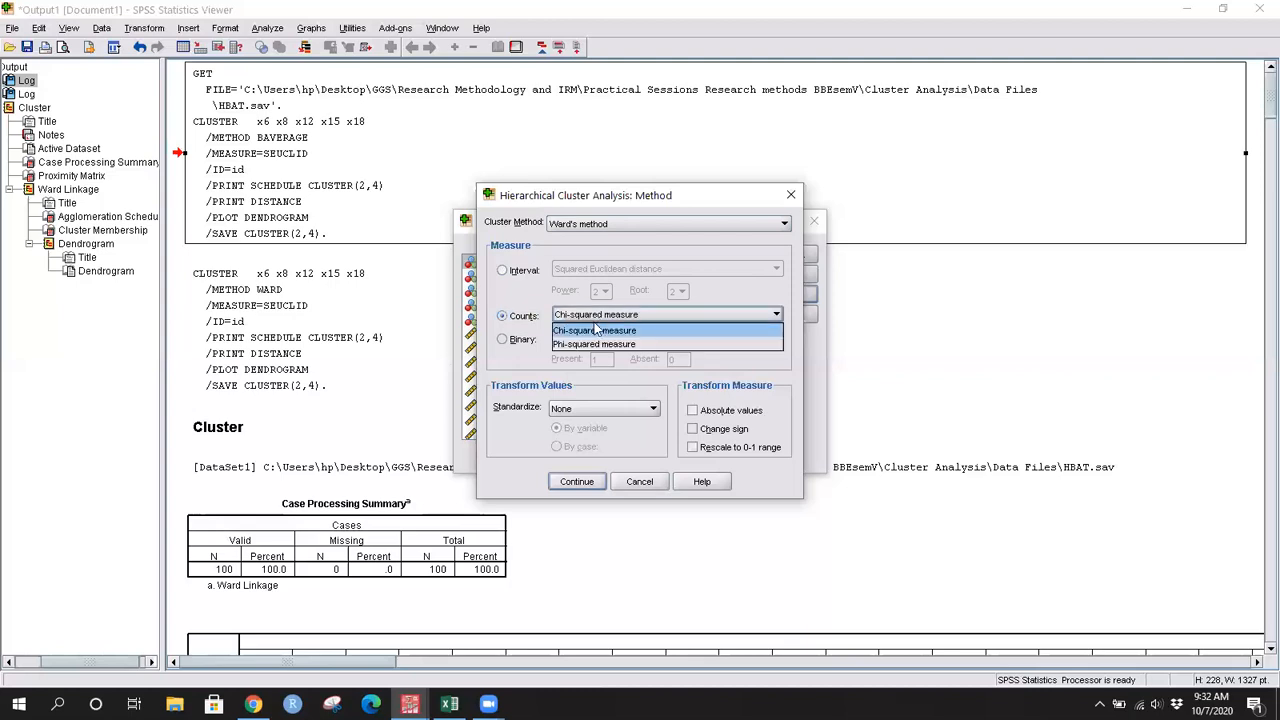
click(592, 341)
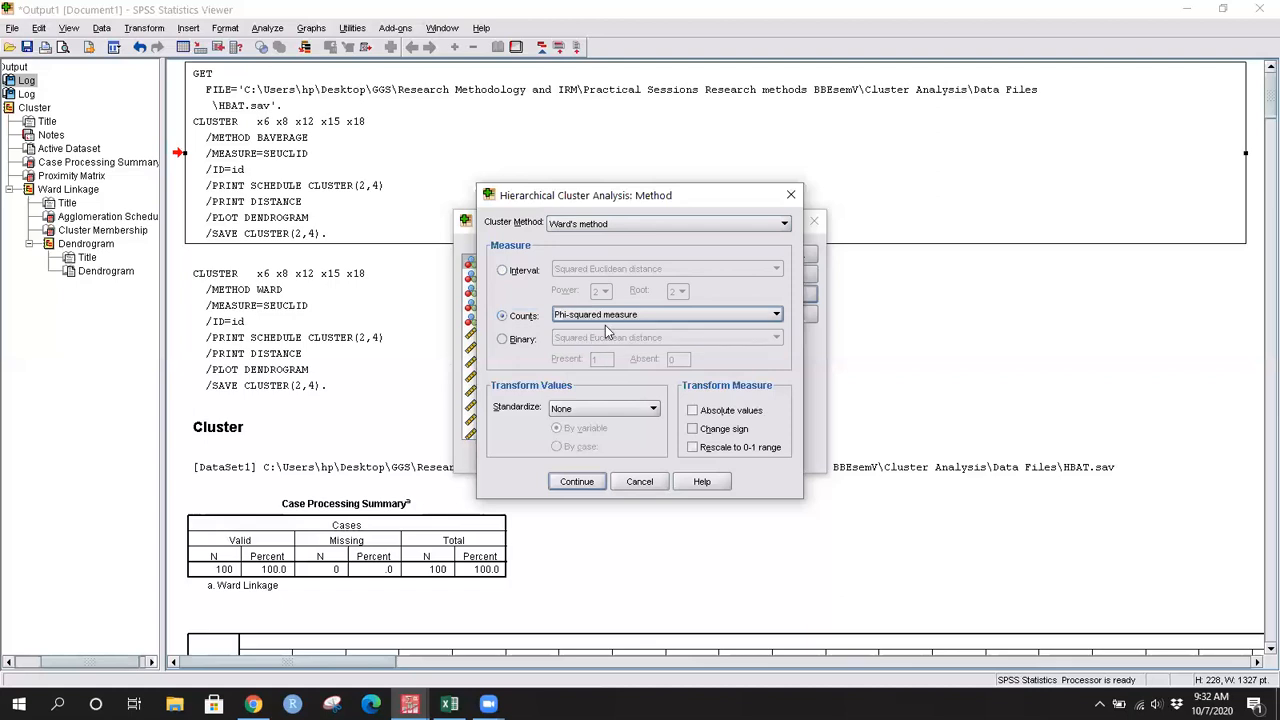
- Set the counts measure to Chi-squared, and try the binary measure with squared Euclidean distance
click(621, 317)
click(617, 332)
click(502, 340)
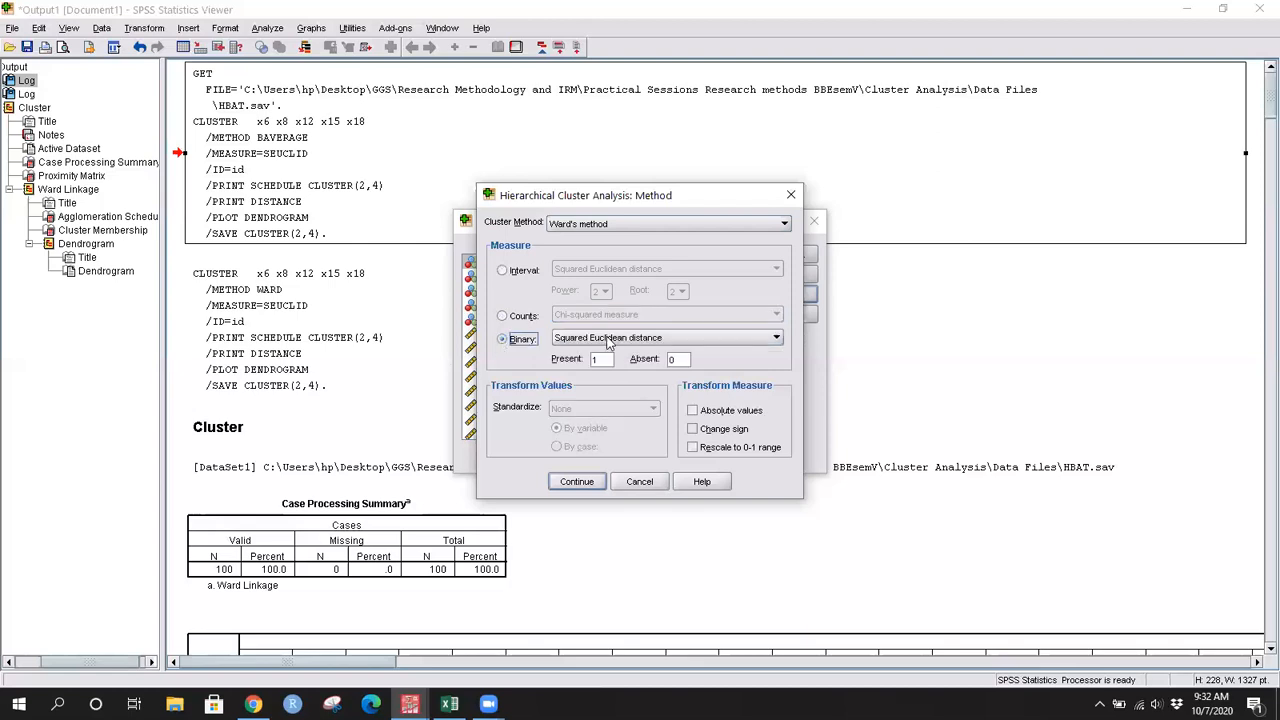
click(607, 340)
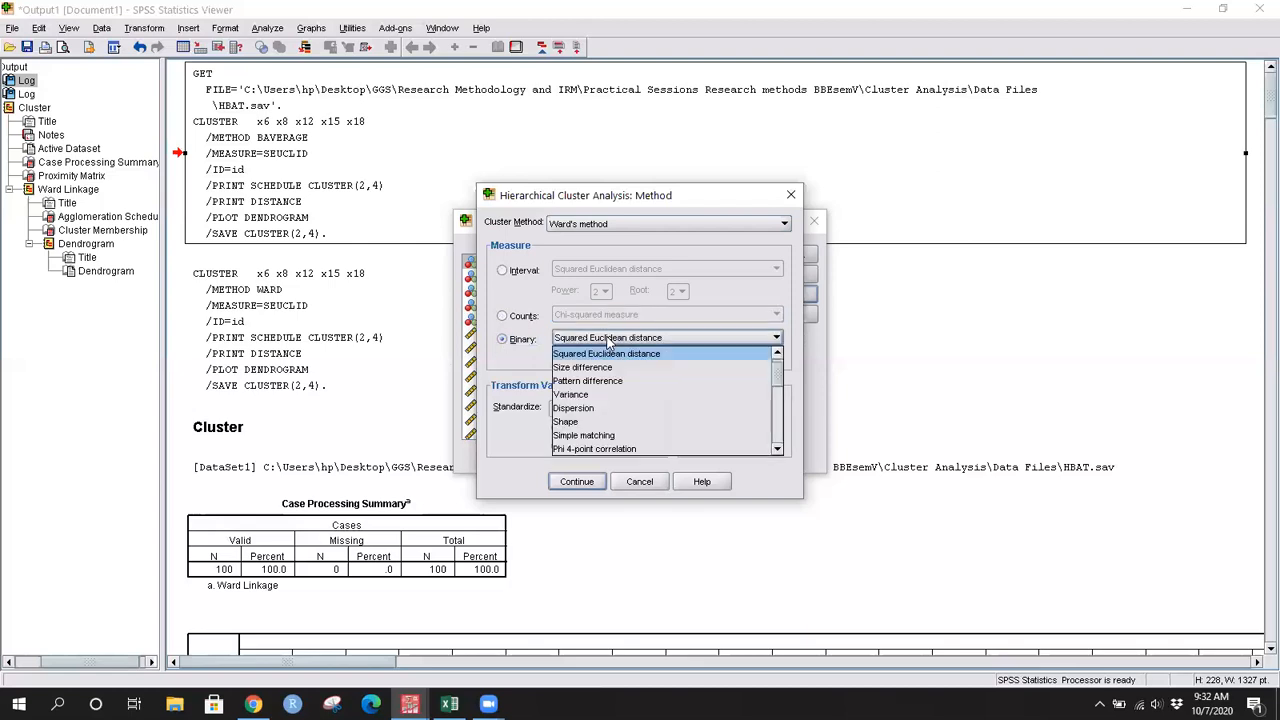
click(603, 355)
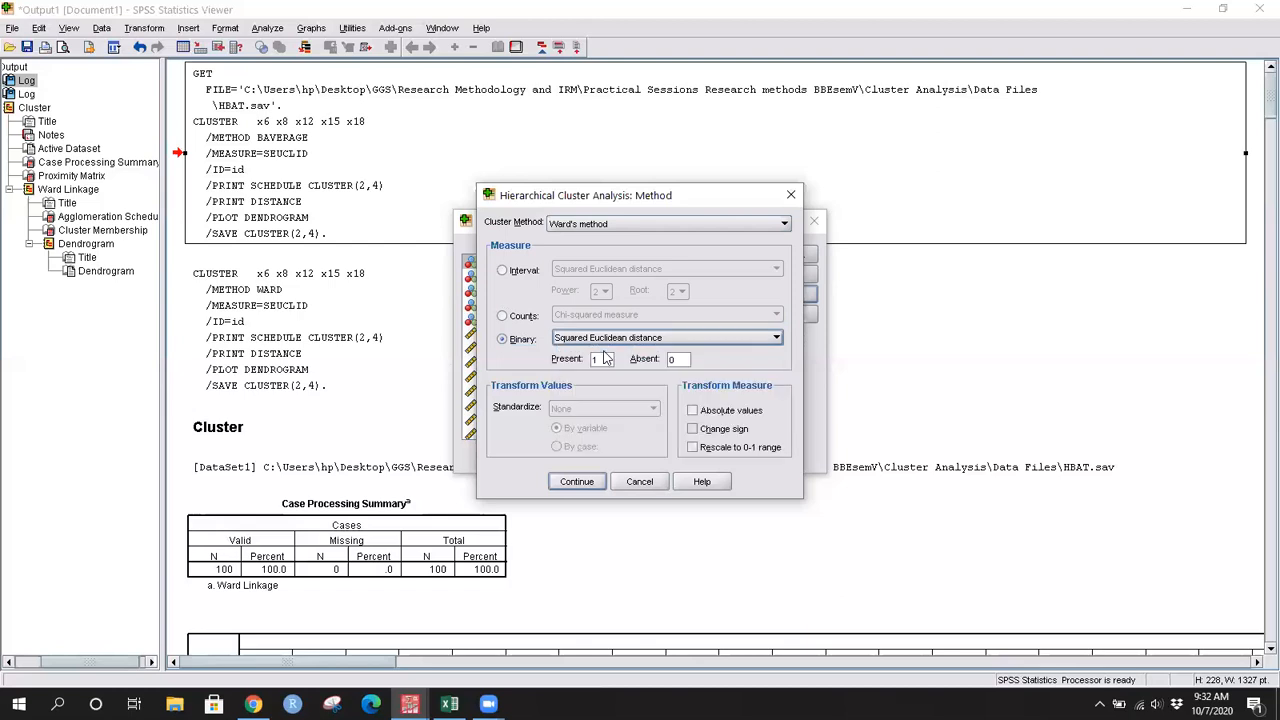
- Return to the interval squared Euclidean measure, try Z scores standardization, and accept the method settings with standardization set to None
click(502, 271)
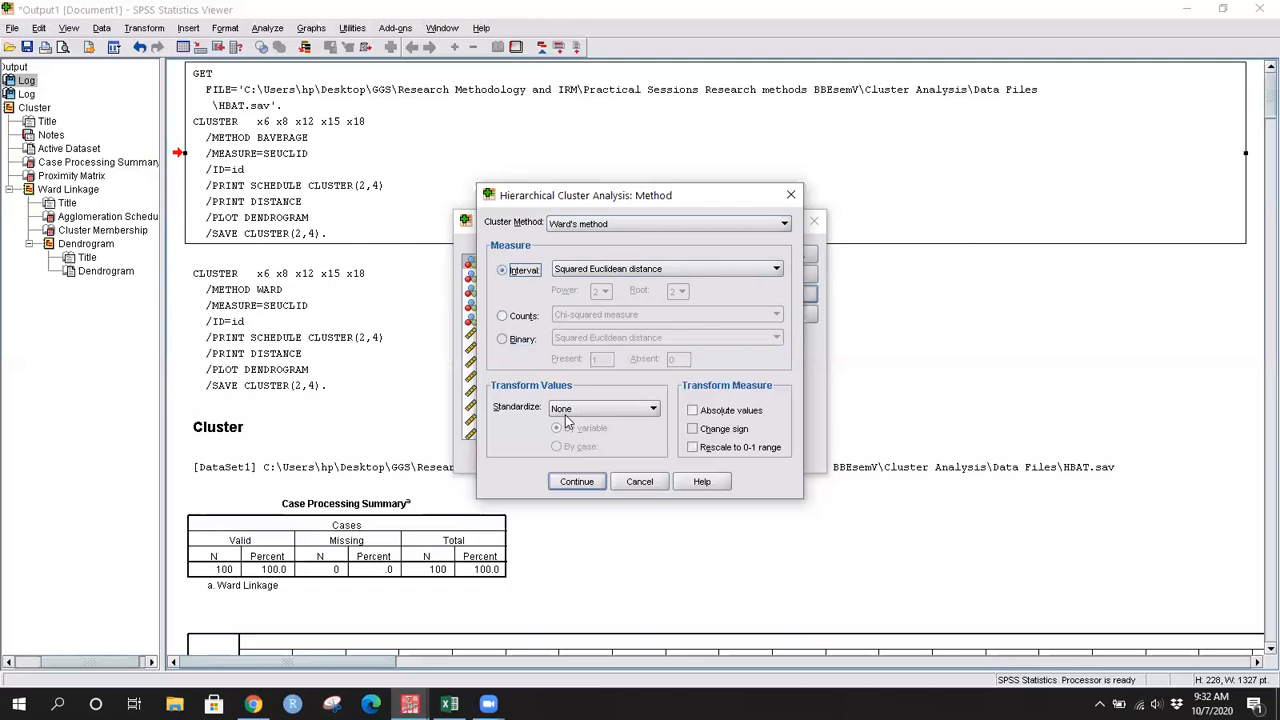
click(601, 415)
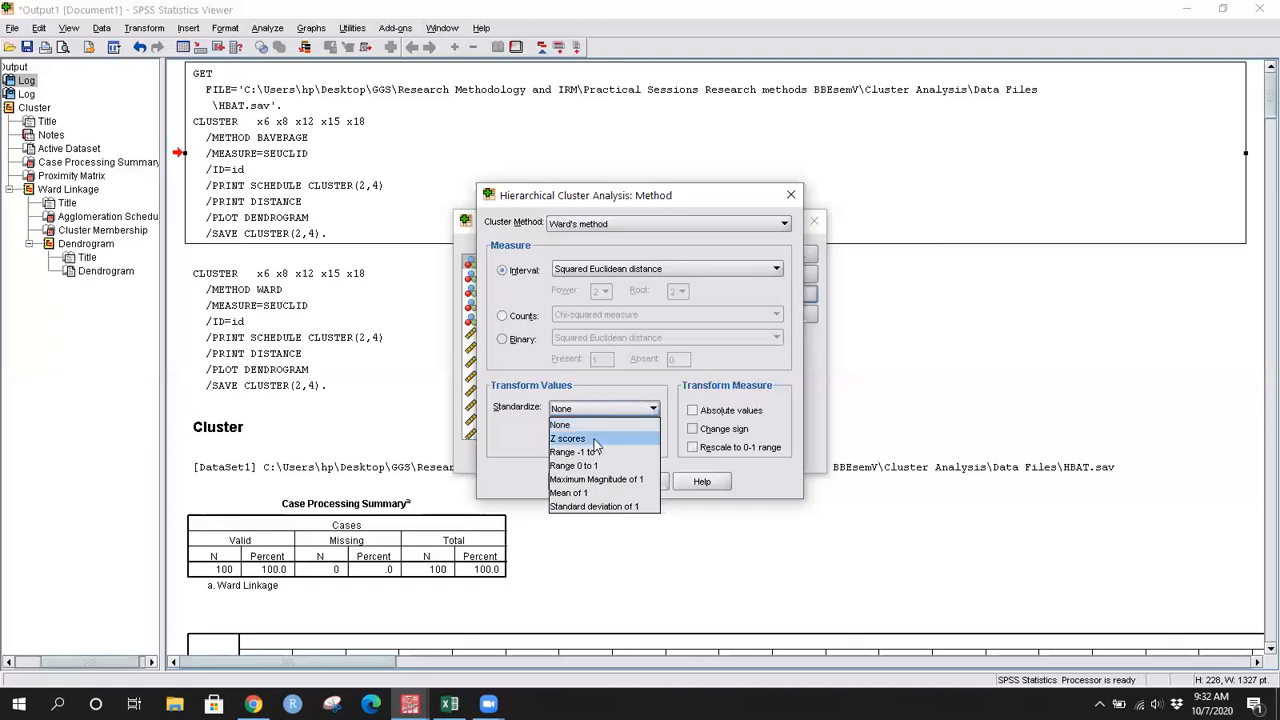
click(596, 441)
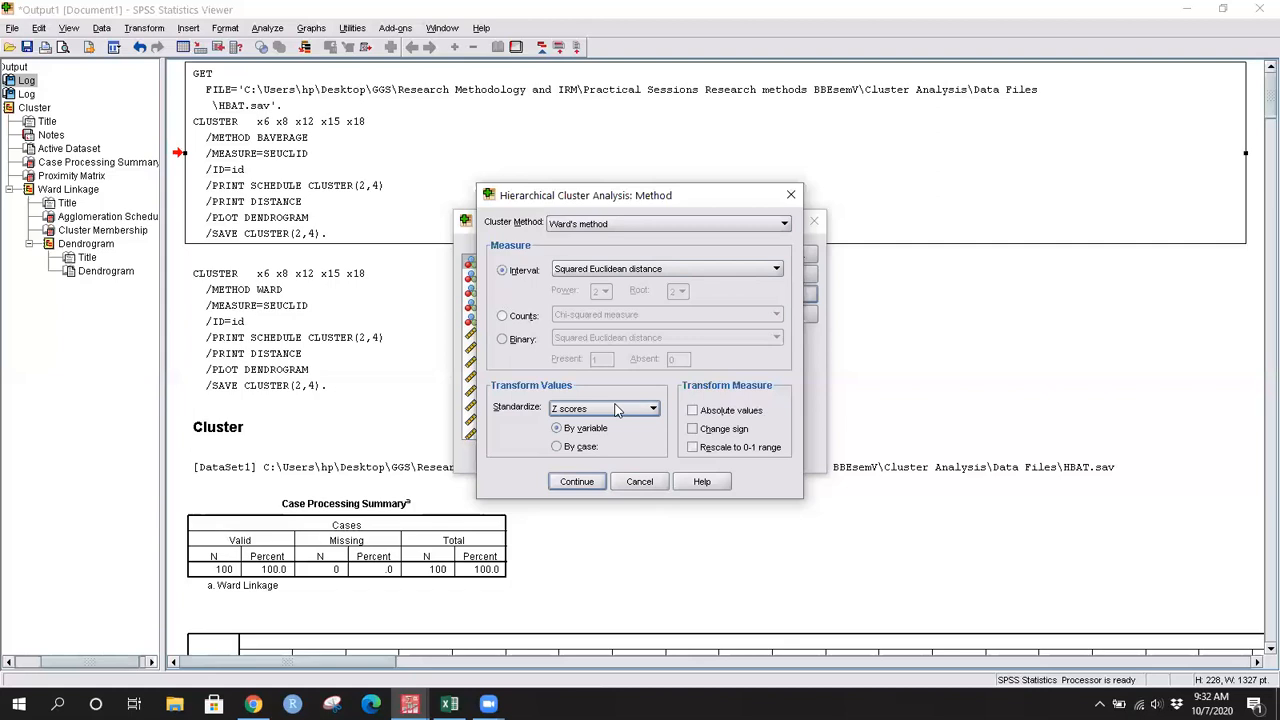
click(617, 410)
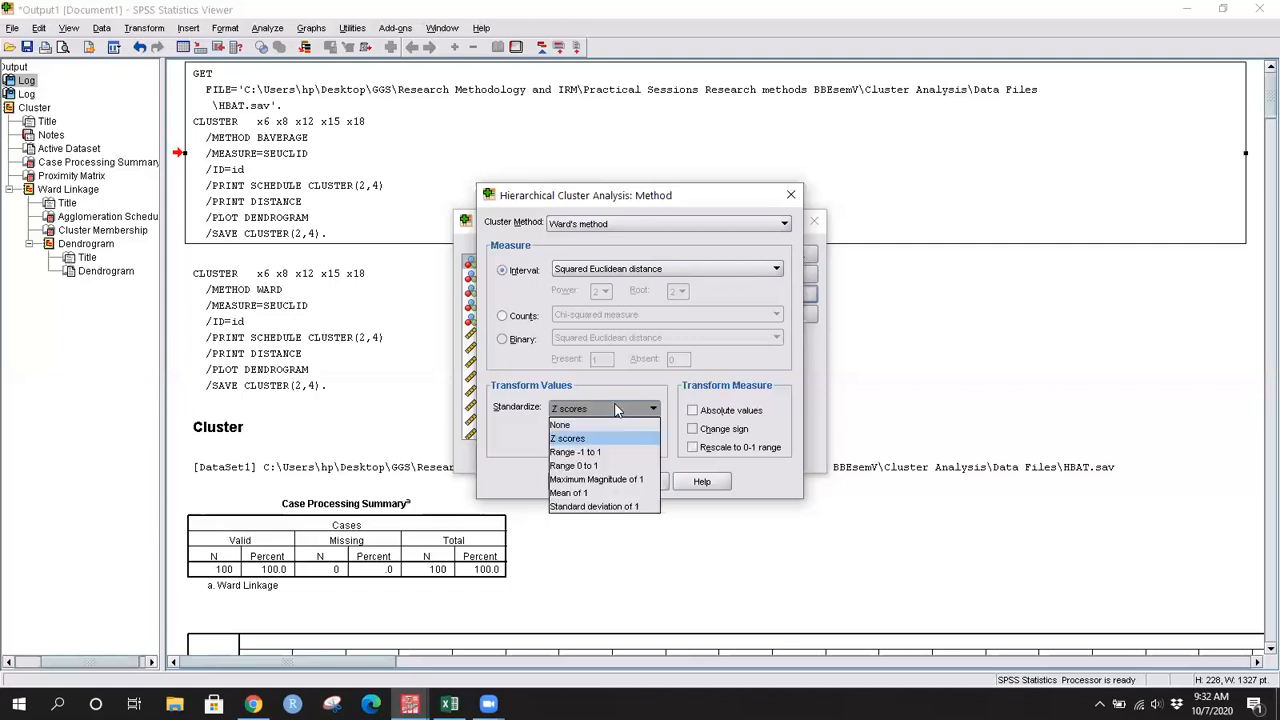
click(610, 425)
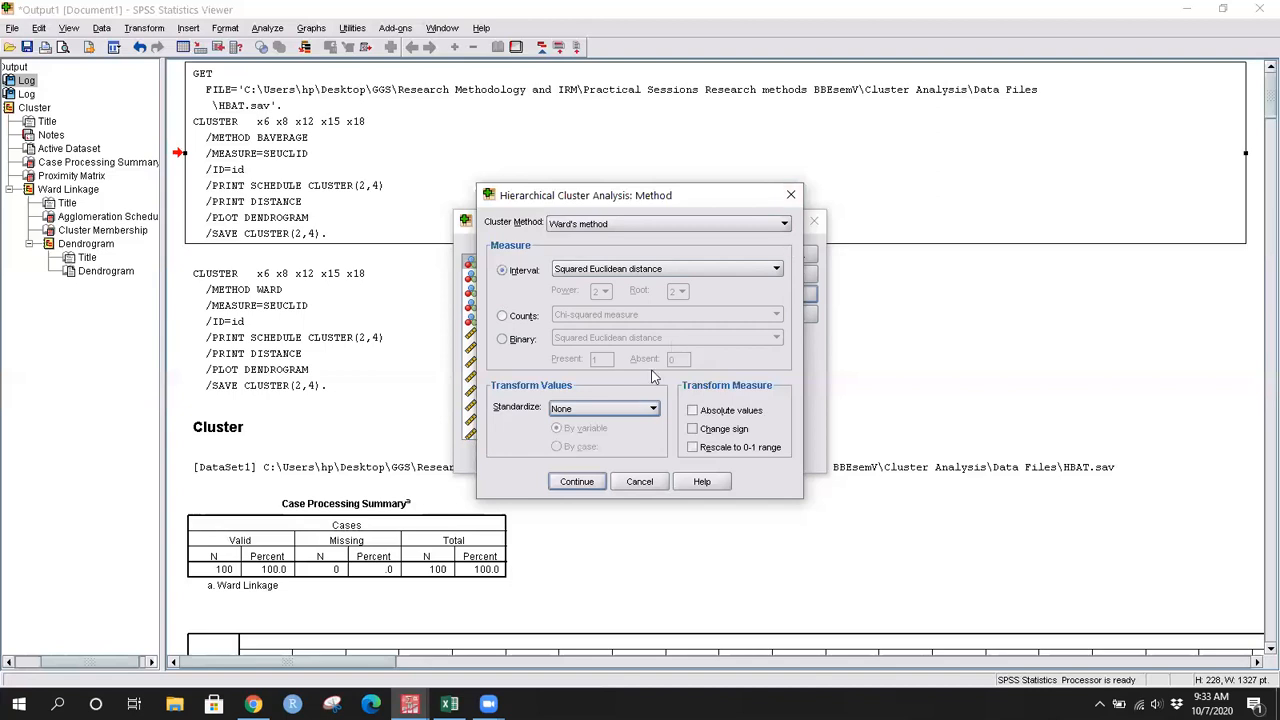
click(626, 408)
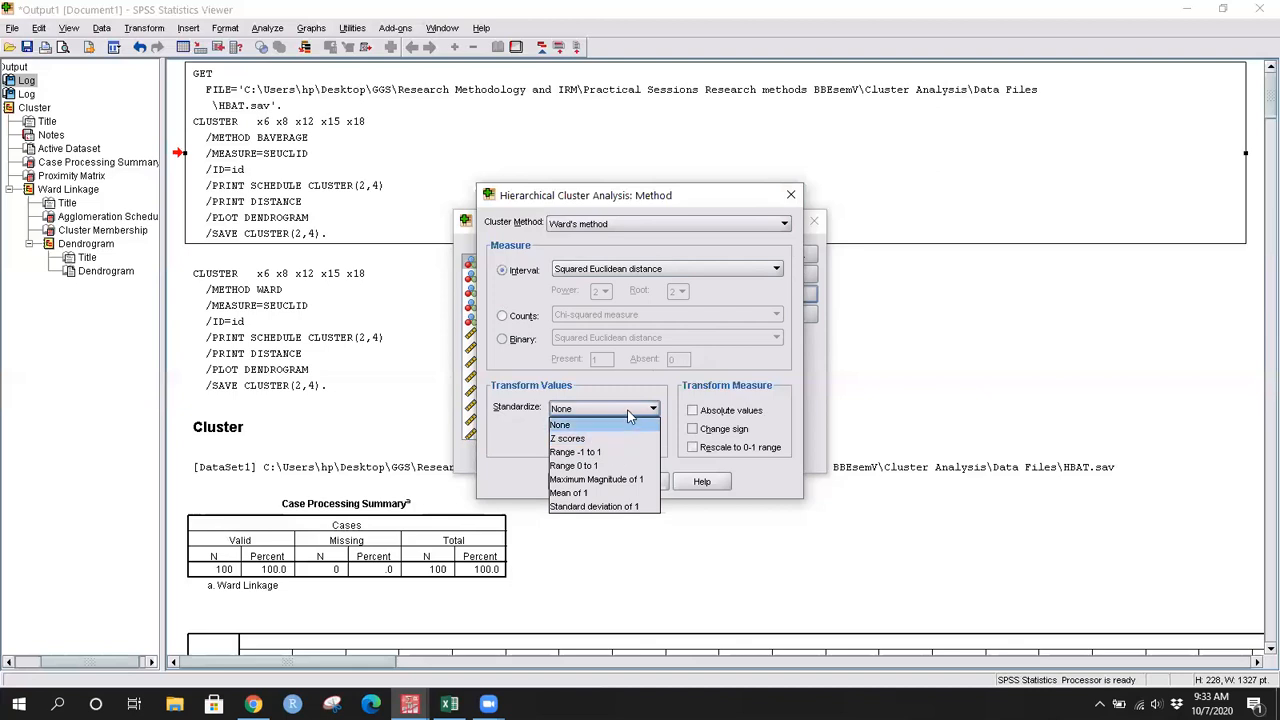
click(629, 420)
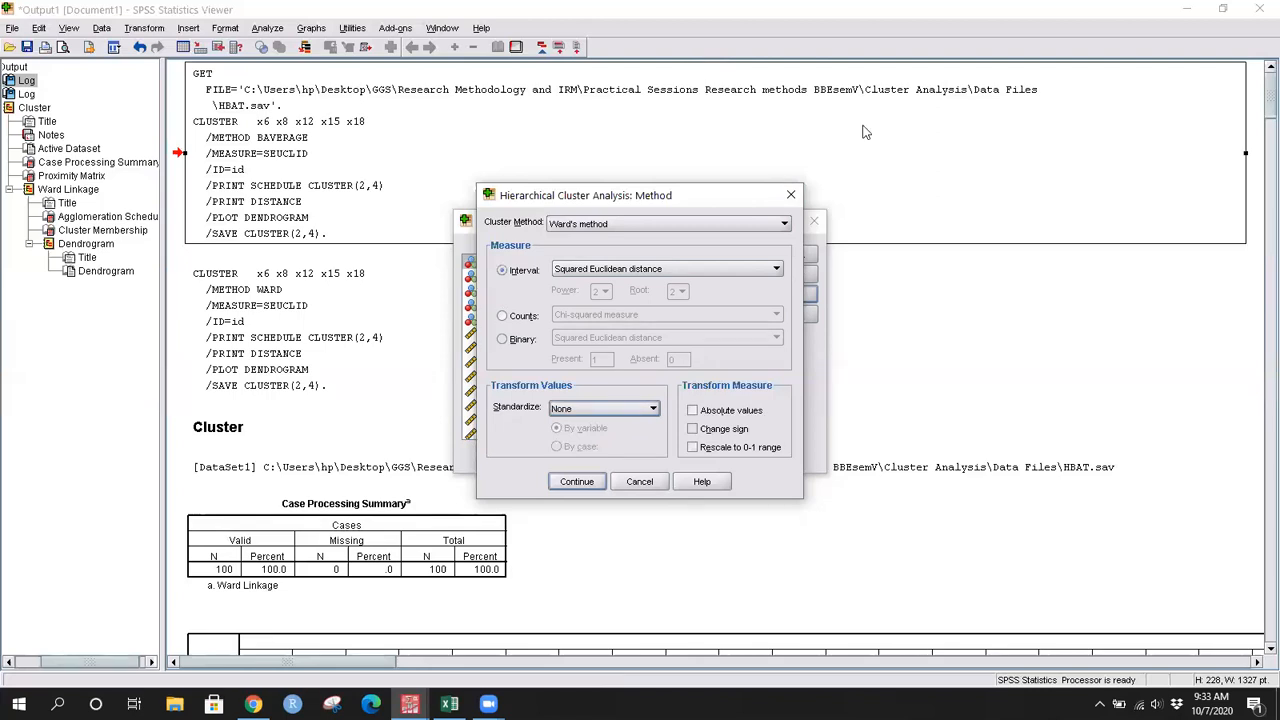
click(577, 481)
- Accept saving membership for 2 to 4 clusters, try clustering variables before restoring cases, and close the analysis setup without running it
click(782, 316)
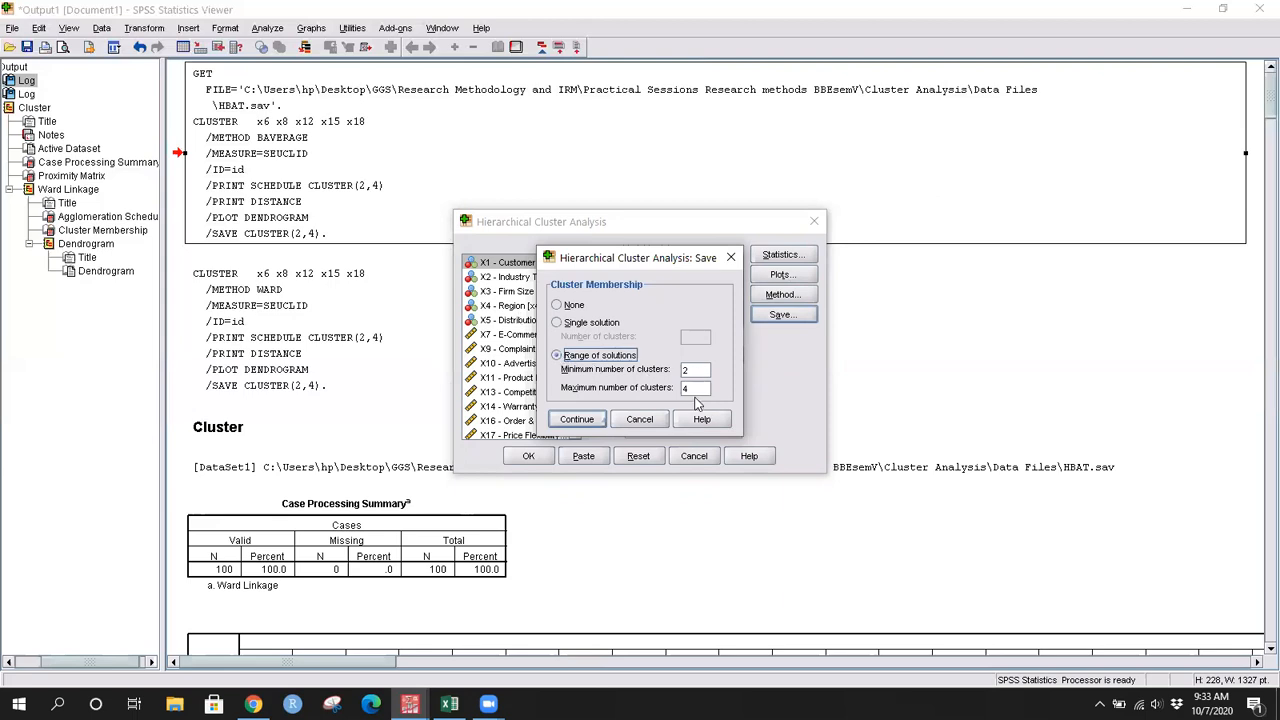
click(589, 421)
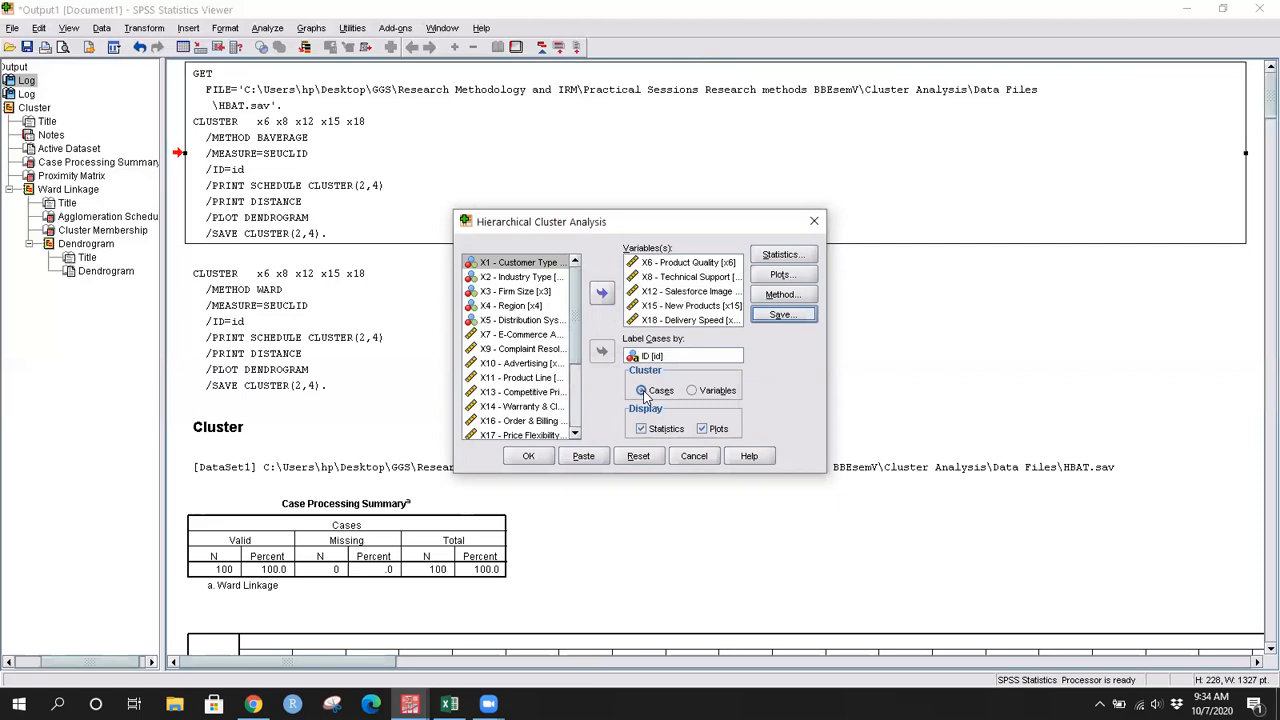
click(695, 391)
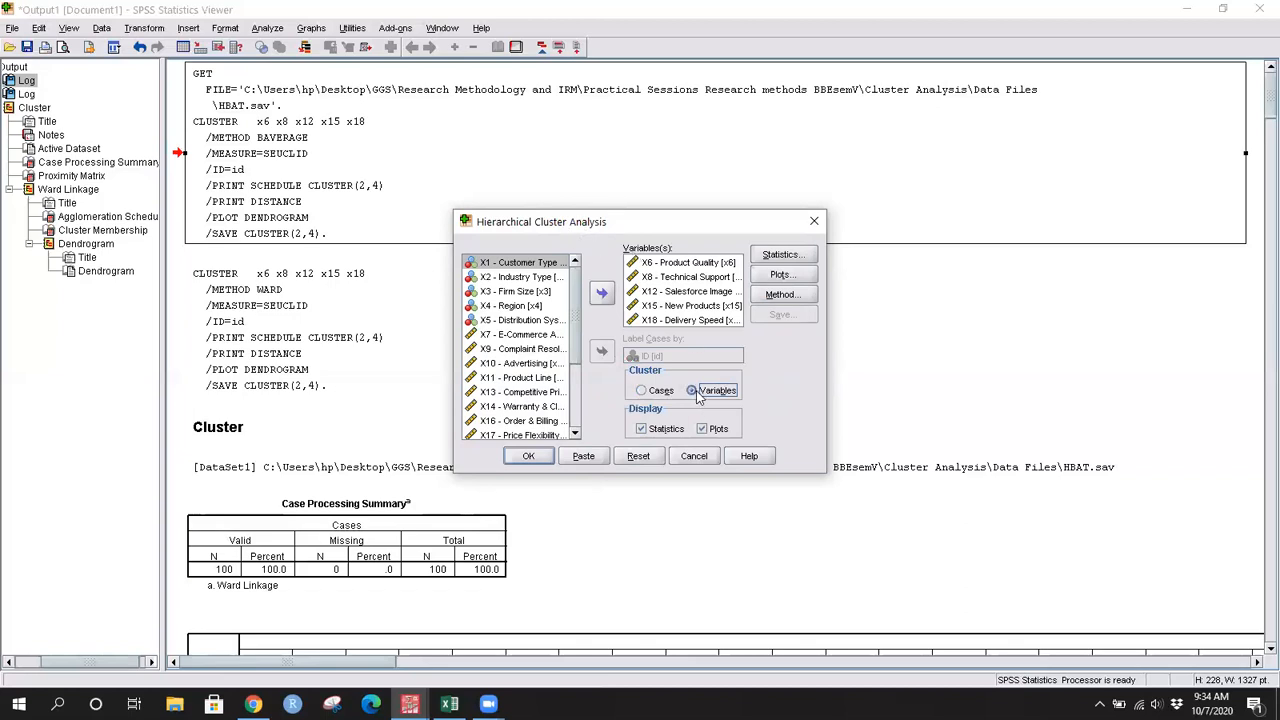
click(641, 391)
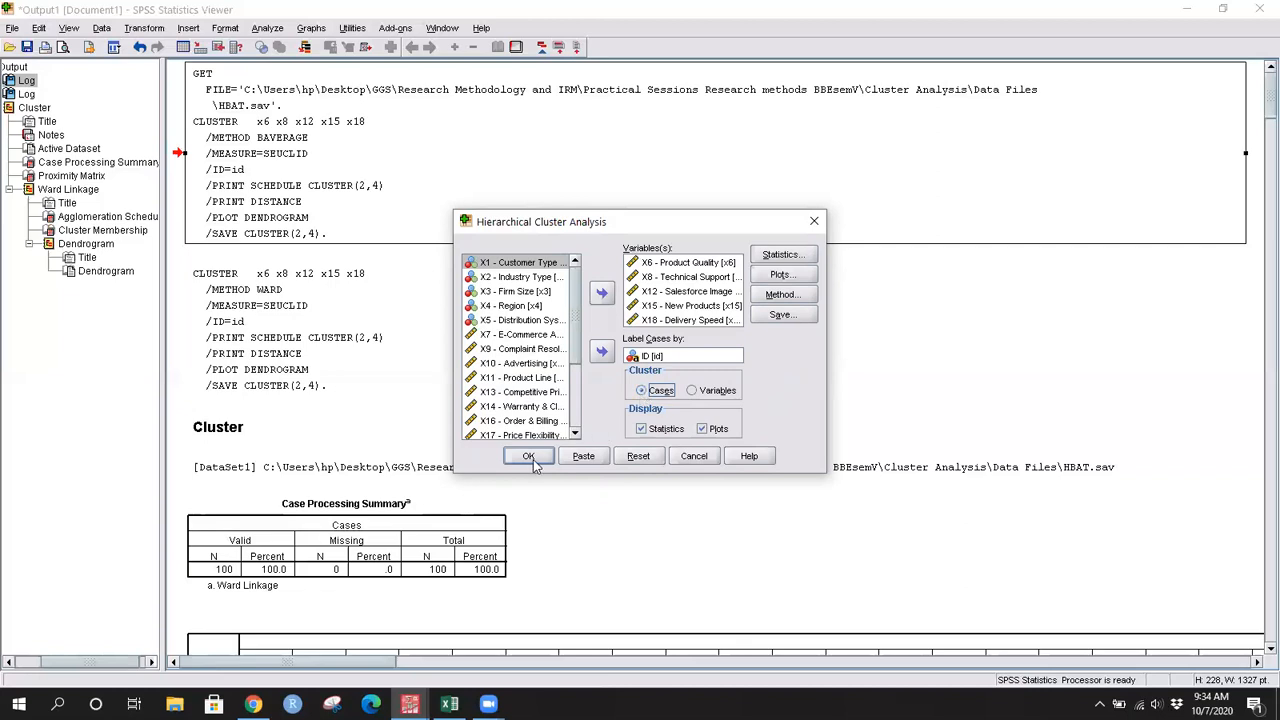
click(814, 221)
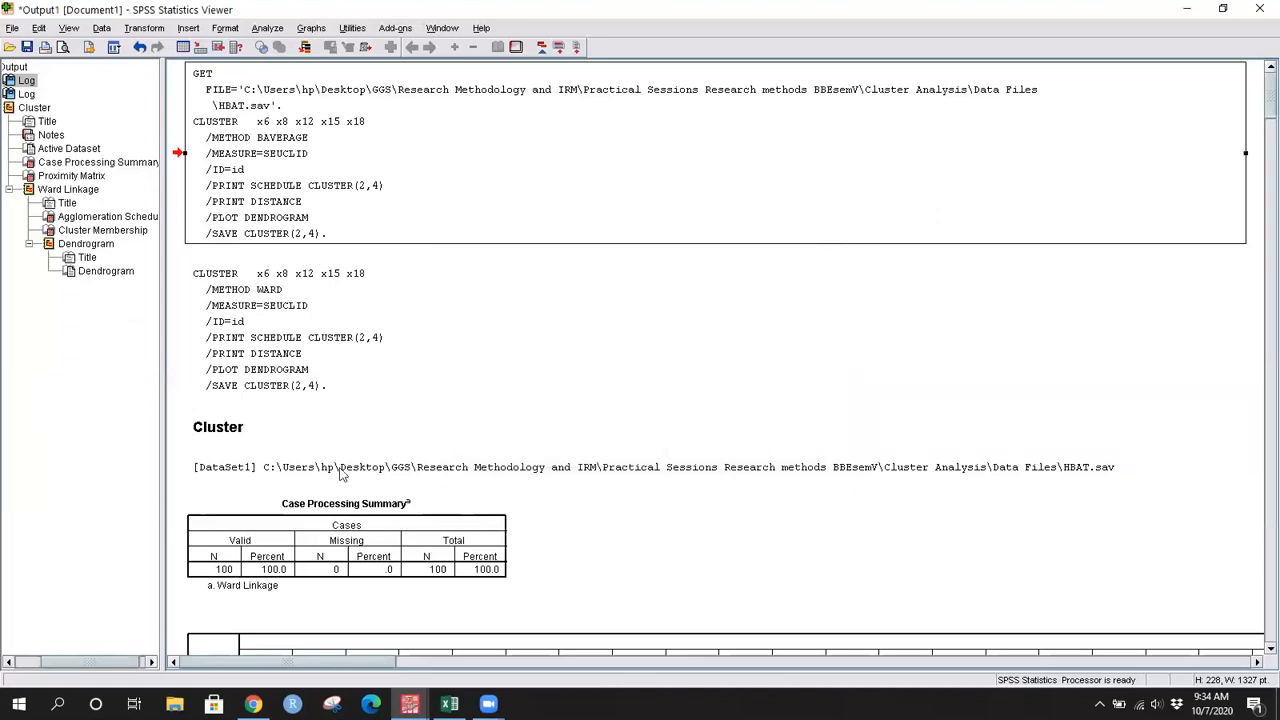
- Examine the rows of the proximity matrix in the output, down to the dissimilarity note and the agglomeration schedule
scroll(469, 402, down, 9)
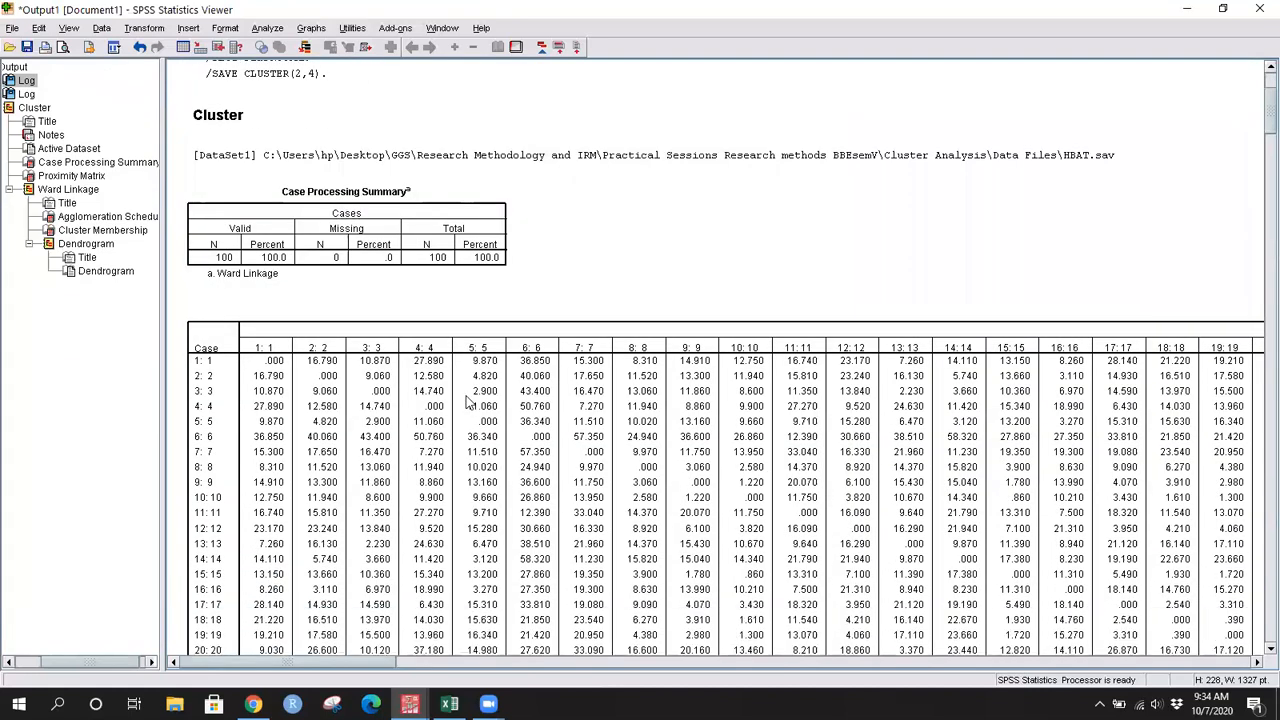
scroll(576, 362, down, 1)
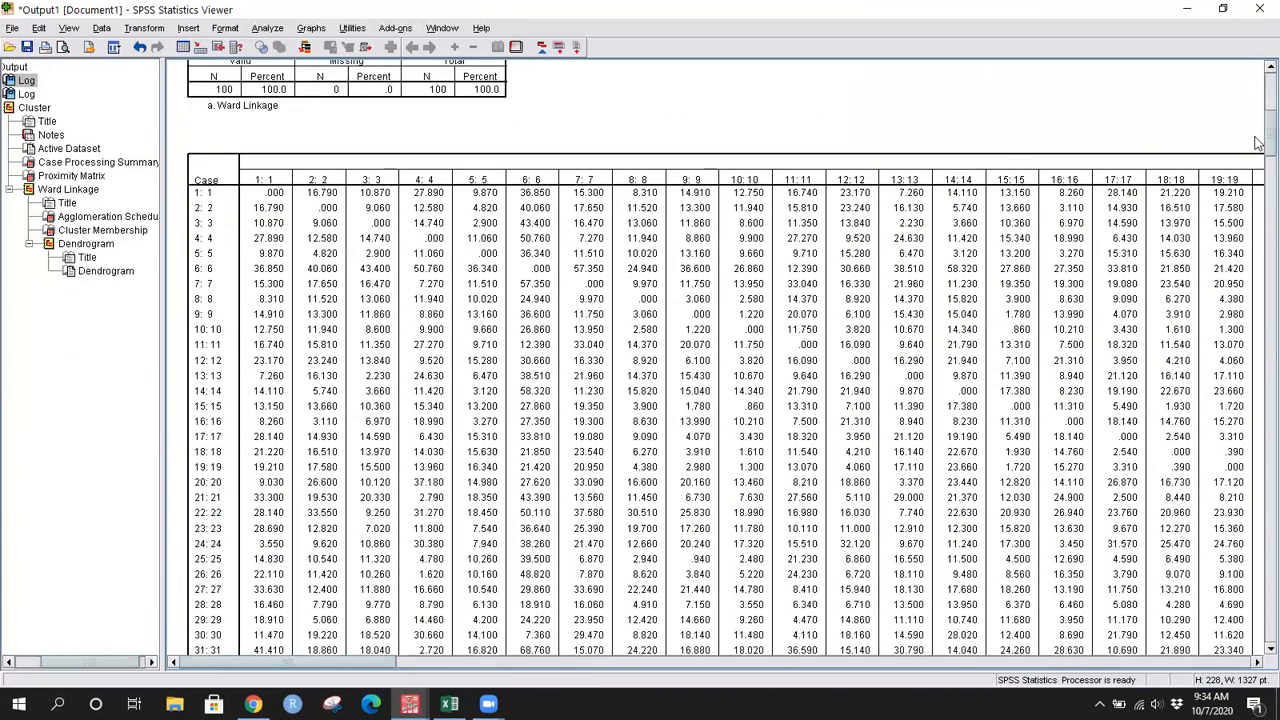
scroll(1258, 143, up, 1)
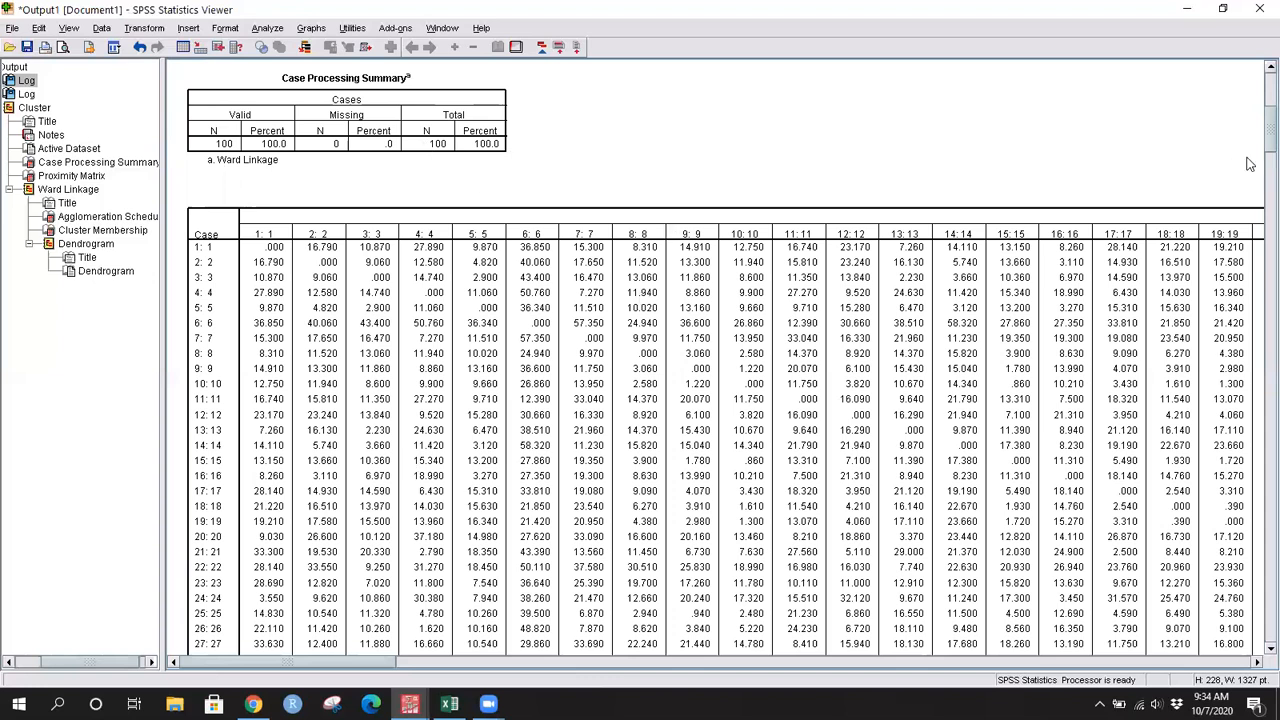
scroll(1258, 170, down, 1)
scroll(1258, 210, down, 15)
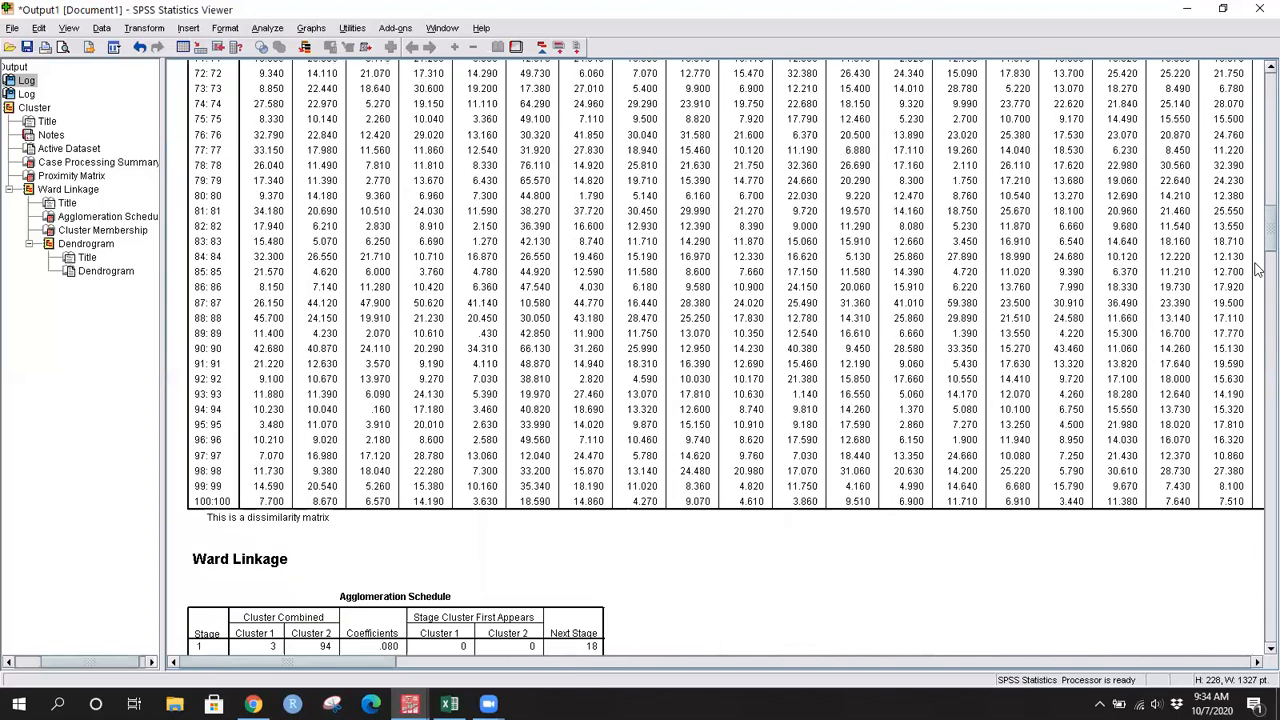
scroll(1258, 263, up, 9)
scroll(1258, 263, down, 8)
scroll(1258, 263, up, 1)
scroll(1258, 262, up, 1)
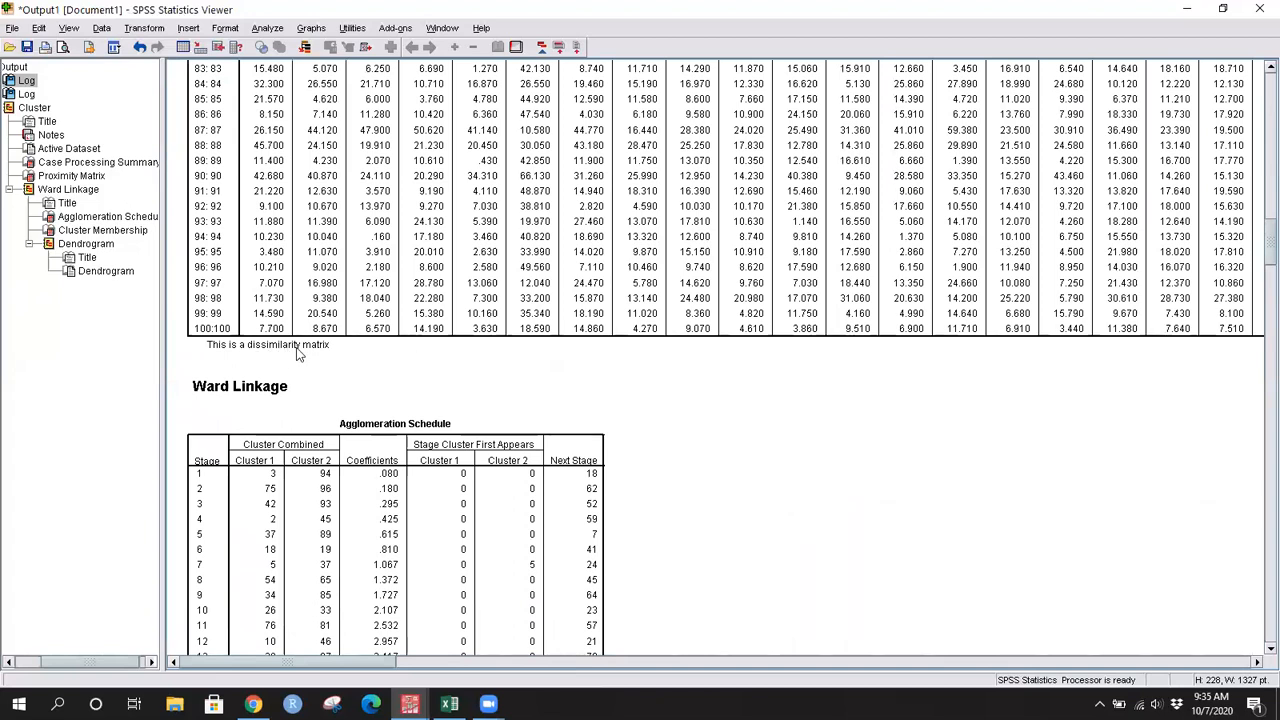
- Examine the proximity matrix from its first cases across to the case 100 column and back
drag(1258, 252, 1258, 142)
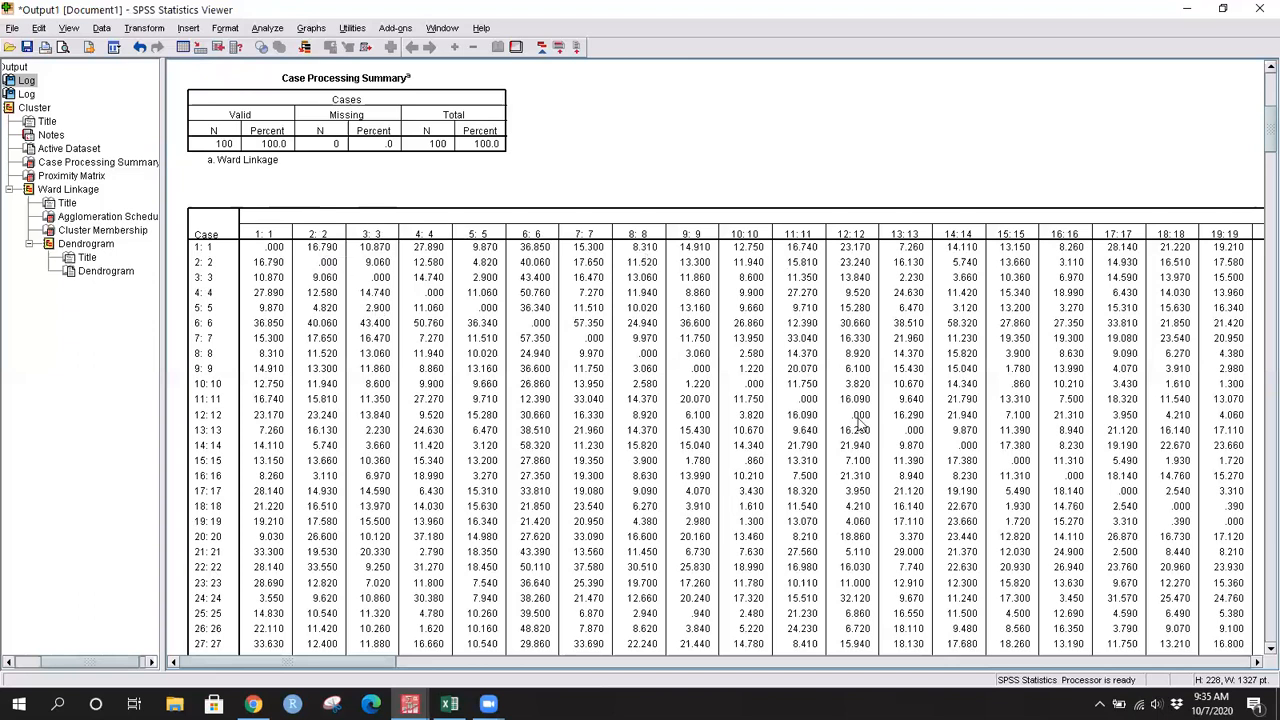
drag(365, 666, 469, 662)
drag(659, 666, 928, 658)
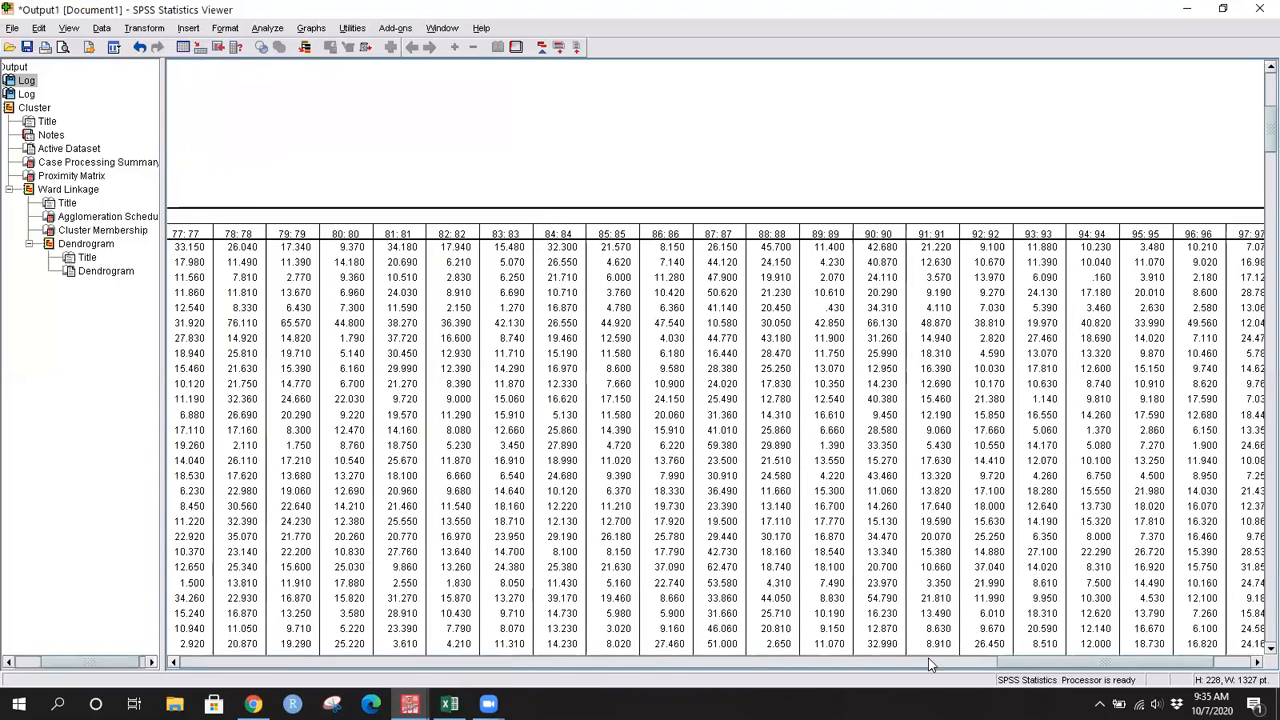
drag(1018, 664, 1072, 664)
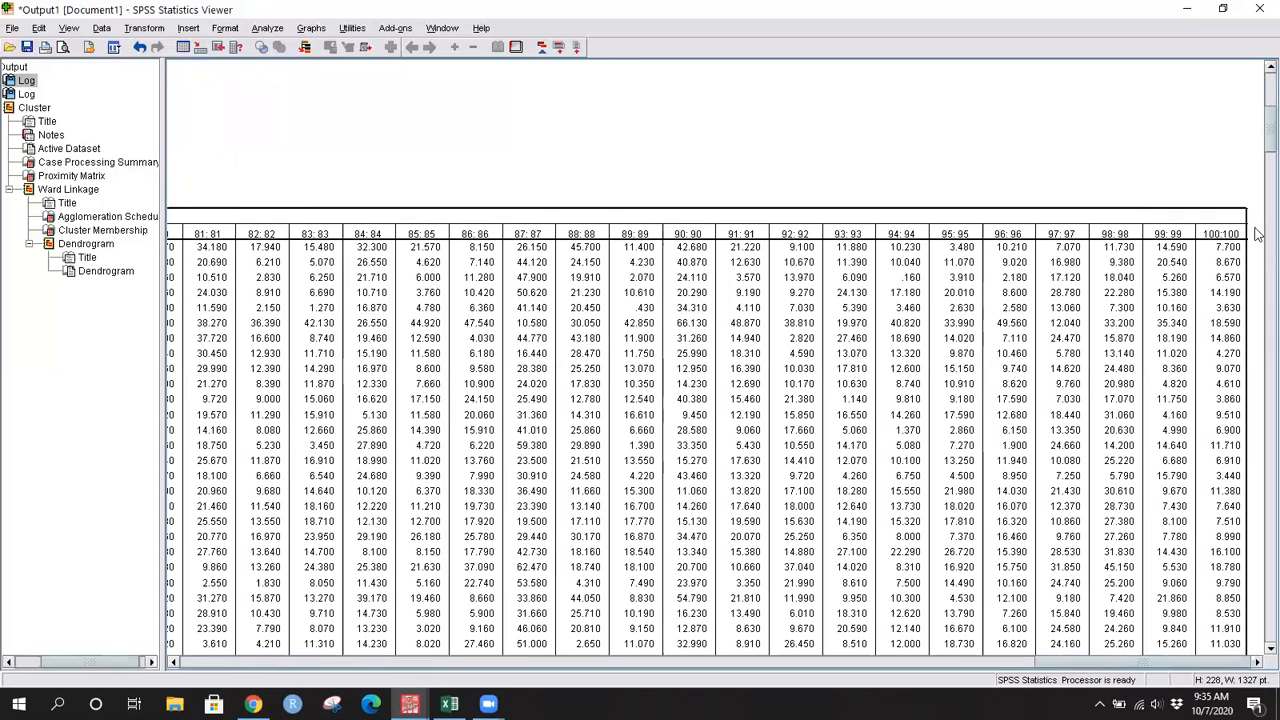
drag(848, 667, 177, 672)
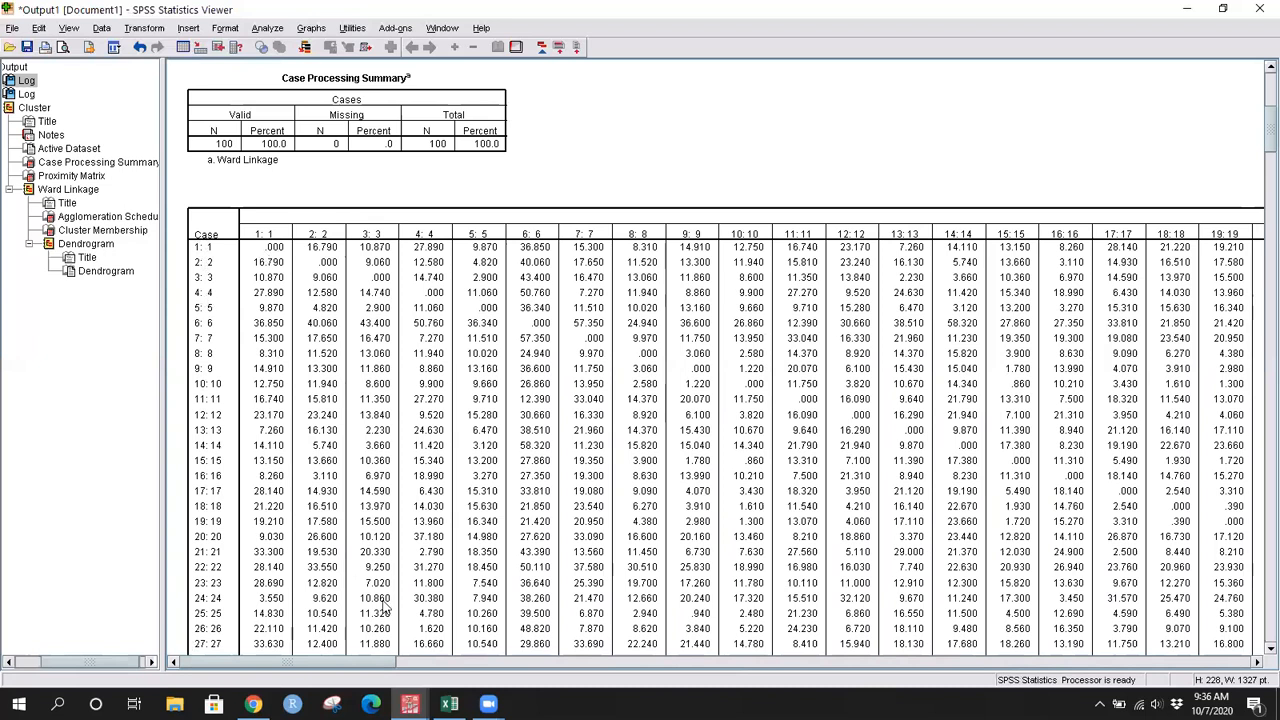
- Switch to the Jamboard in Chrome to review the similarity and distance measure notes, and return to the SPSS output
mouse_move(253, 704)
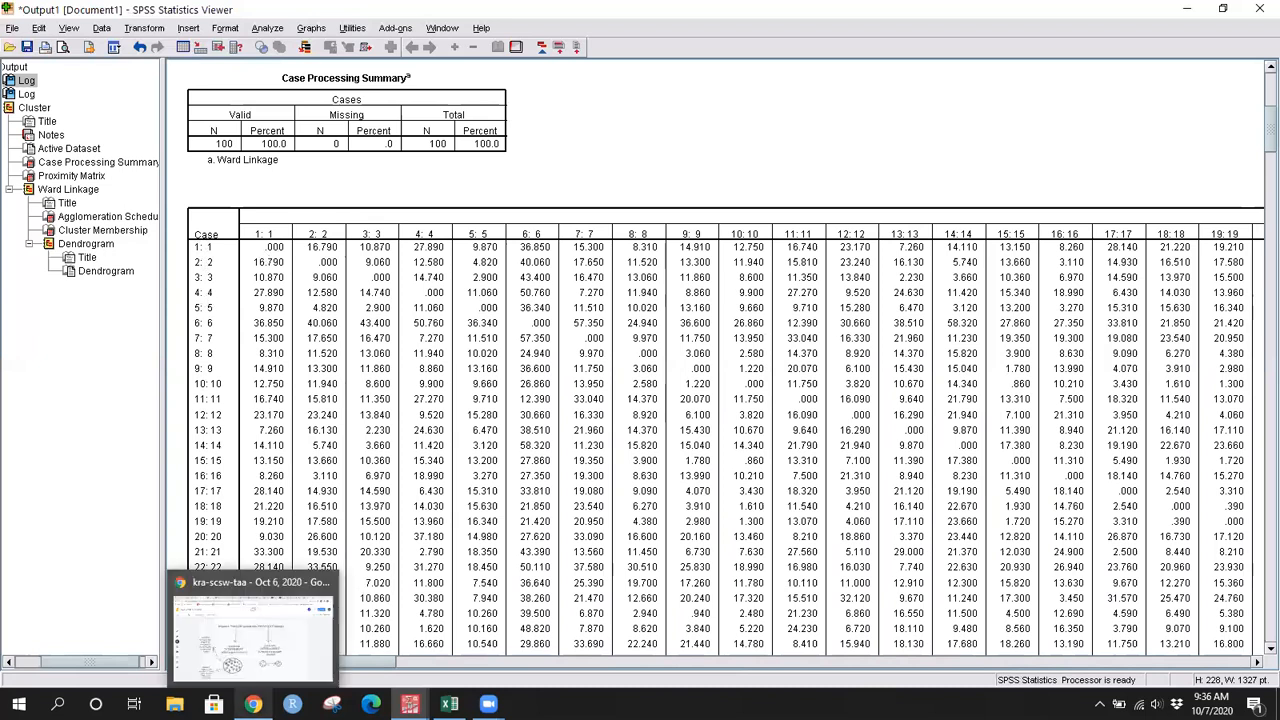
click(272, 664)
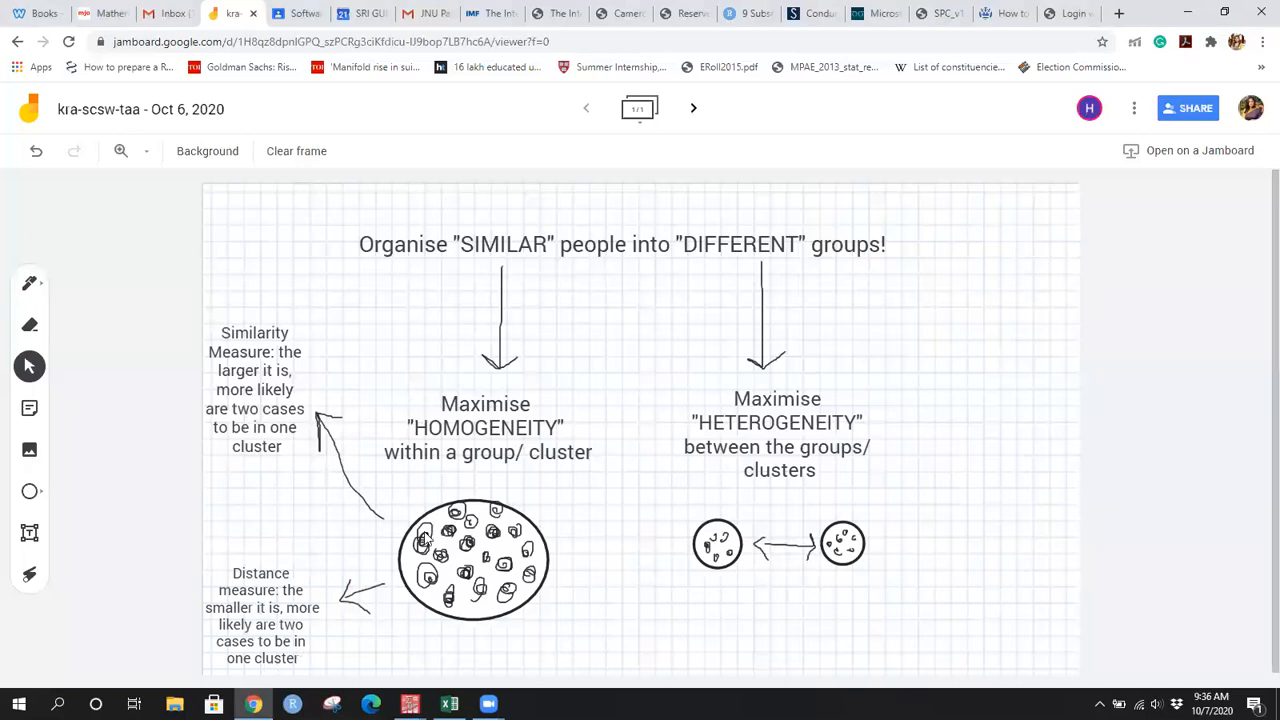
key(alt+Tab)
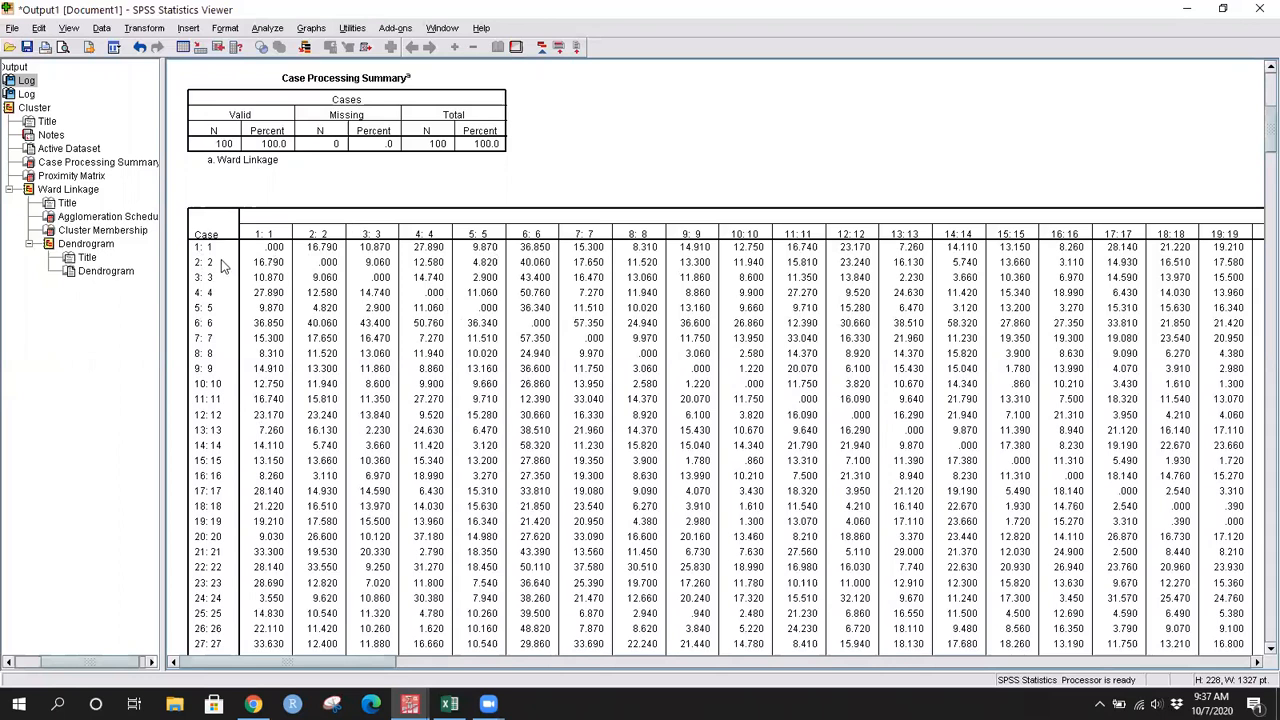
- Open the proximity matrix as a pivot table and inspect case 2's distances to other cases and the rows through case 100
click(270, 262)
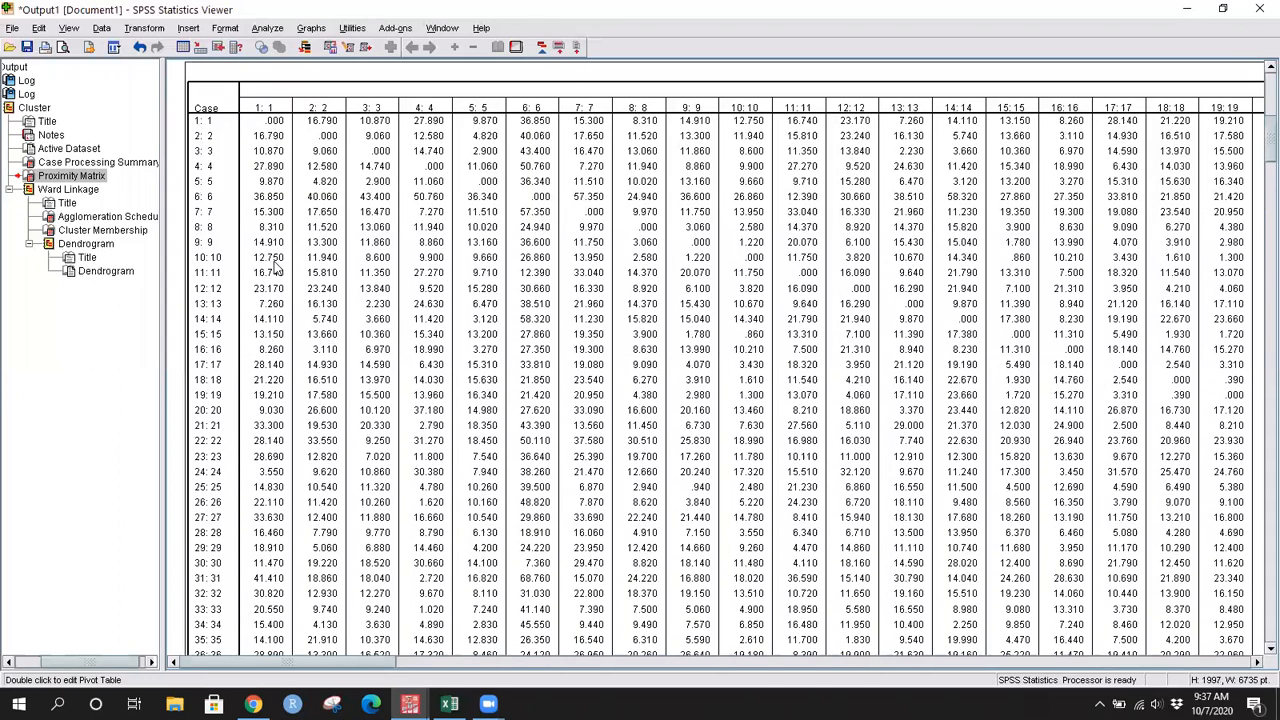
double_click(270, 259)
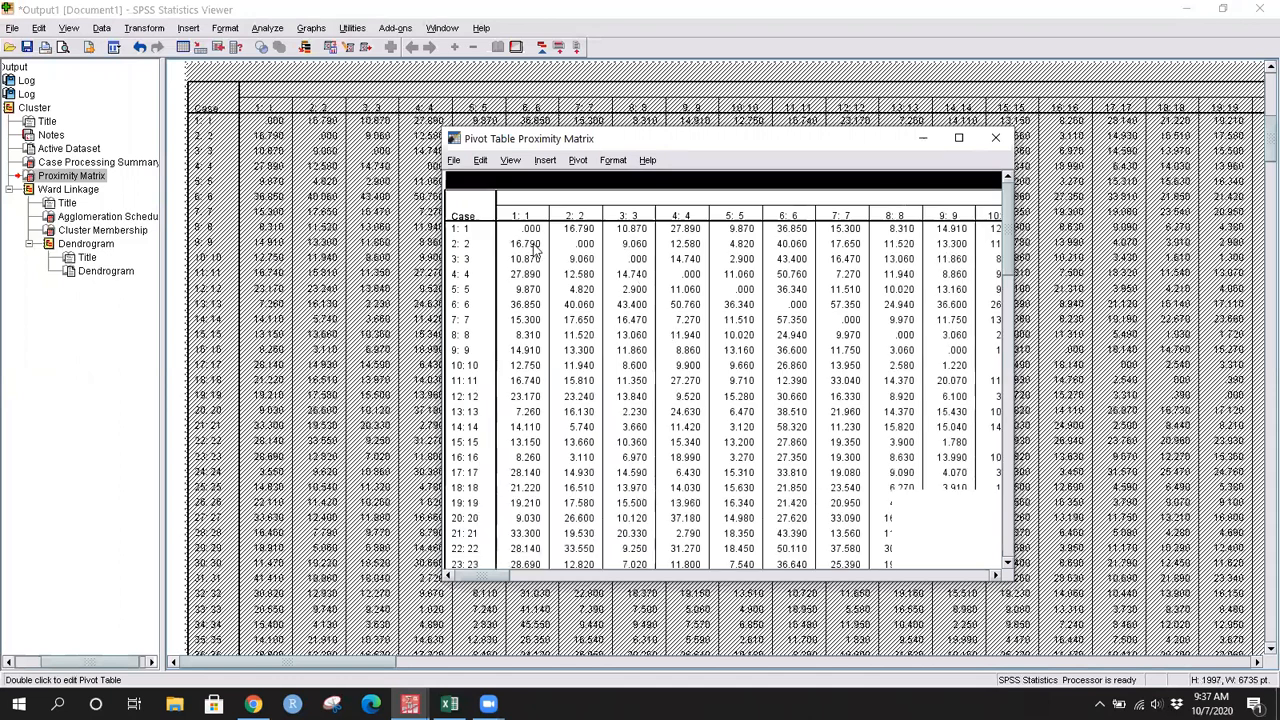
double_click(530, 245)
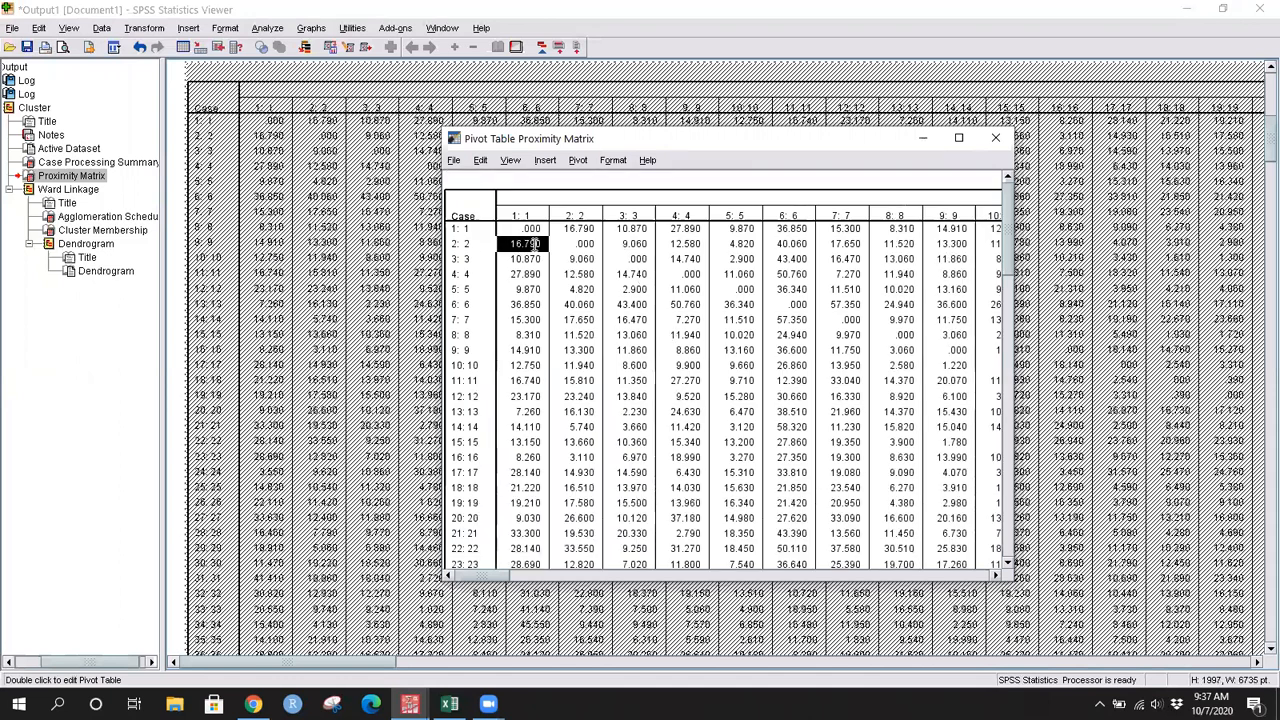
click(578, 289)
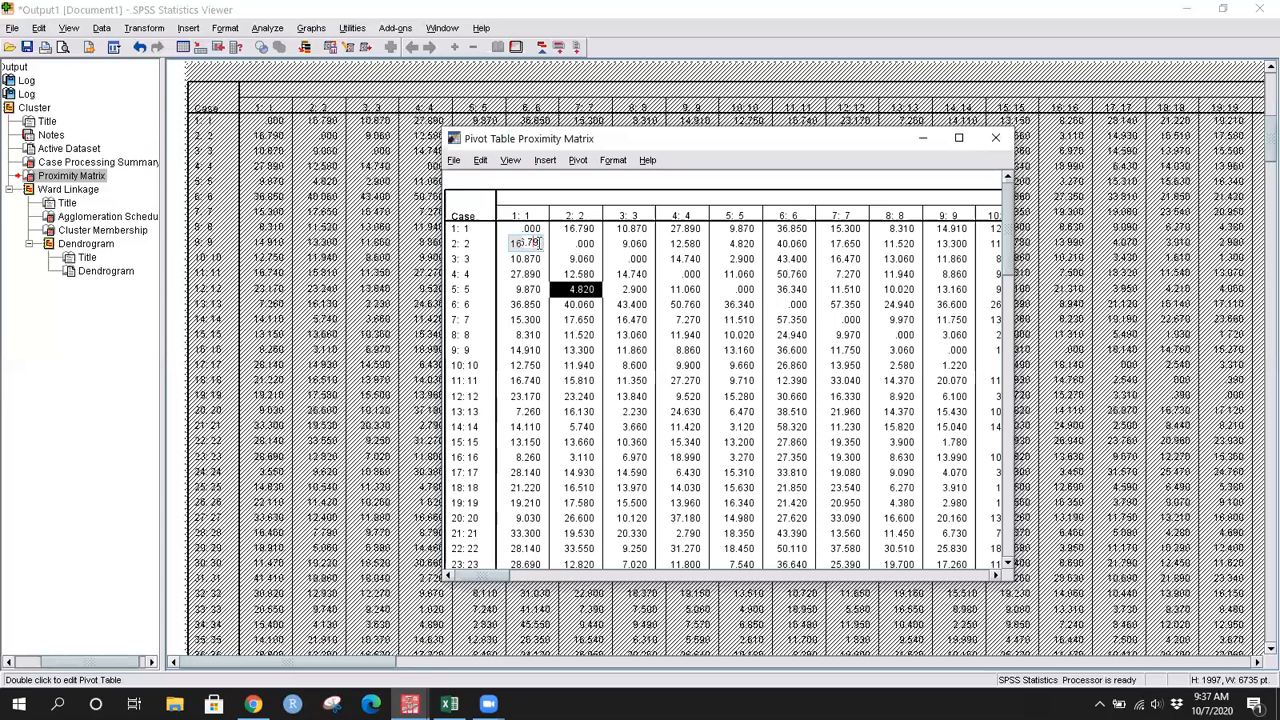
click(578, 245)
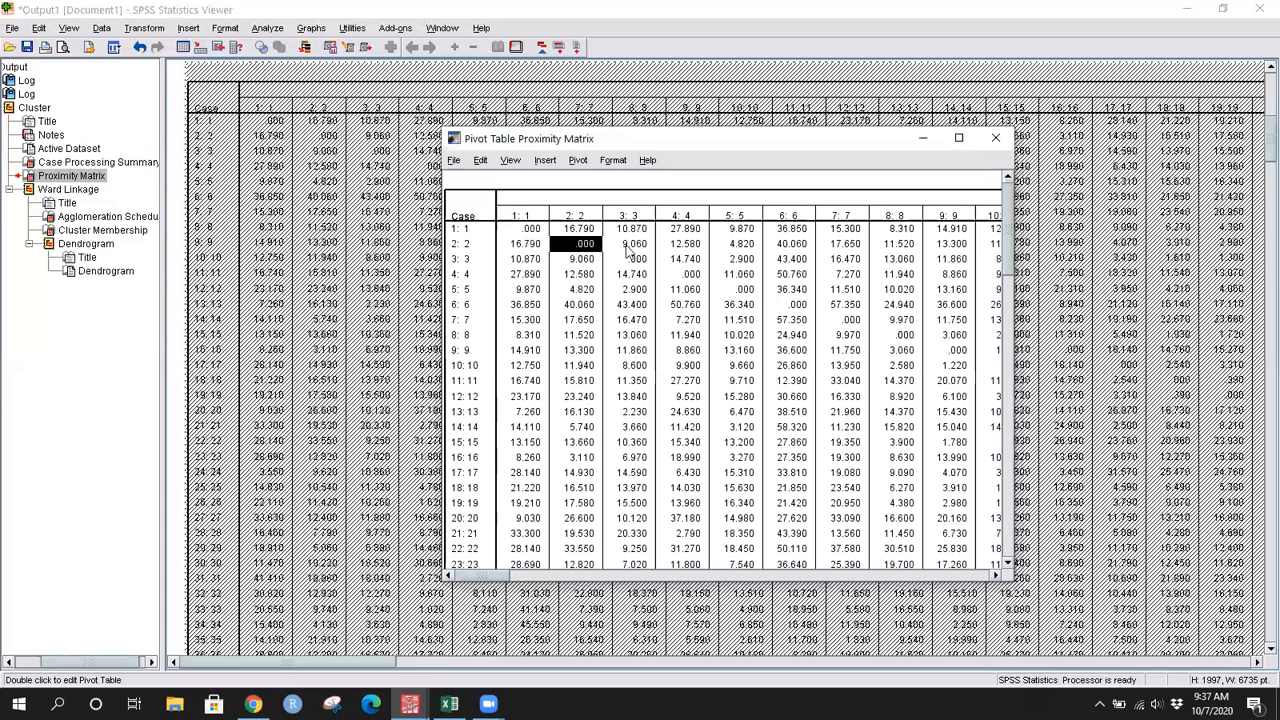
click(629, 248)
click(678, 248)
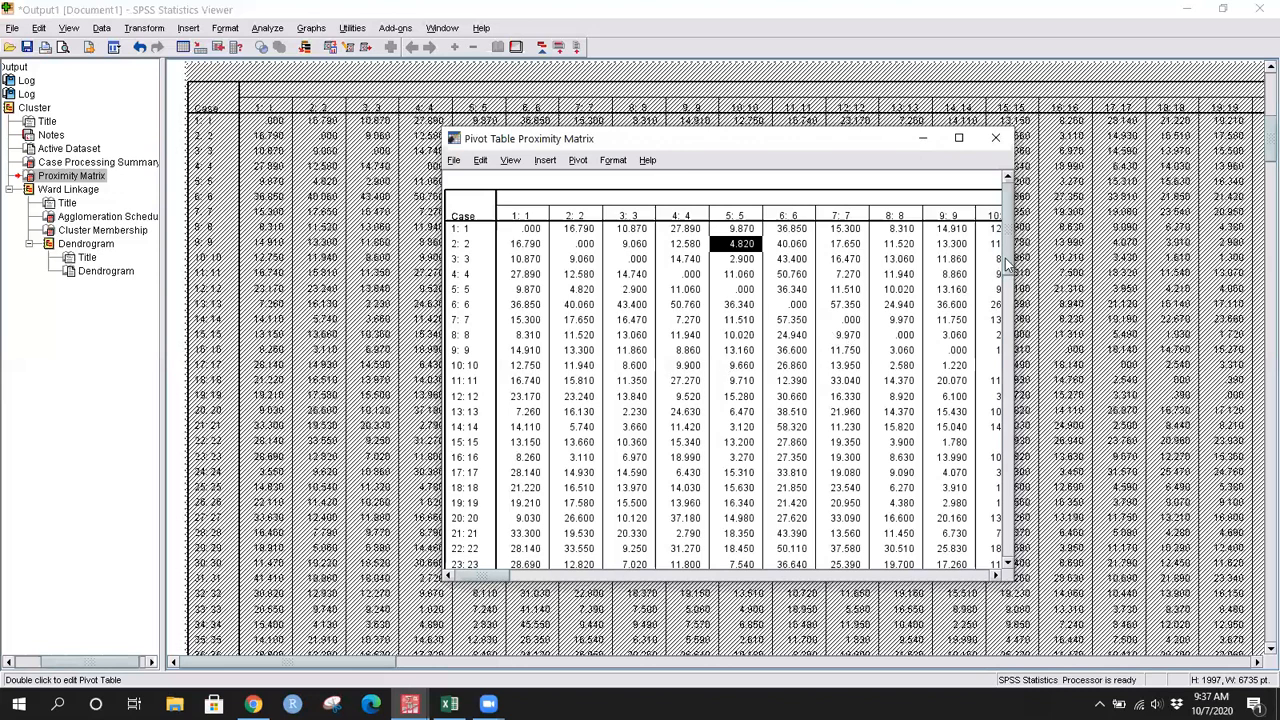
drag(1008, 263, 1005, 546)
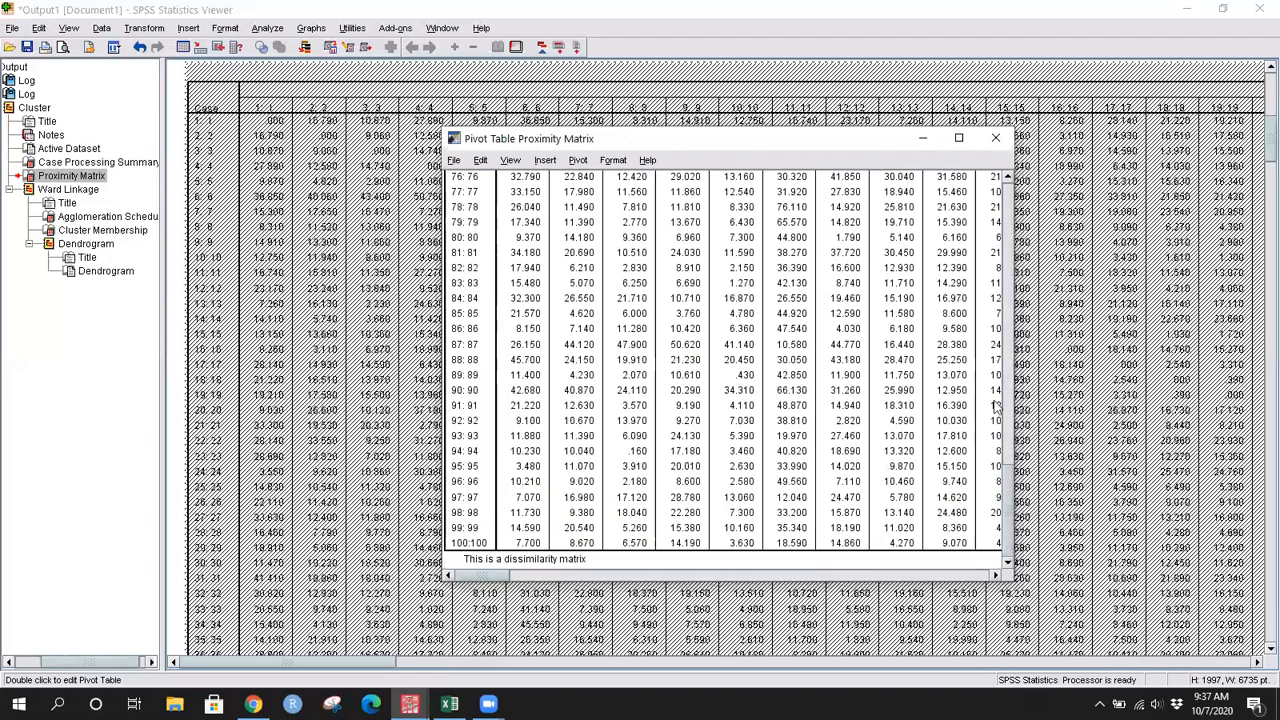
drag(1012, 468, 1018, 188)
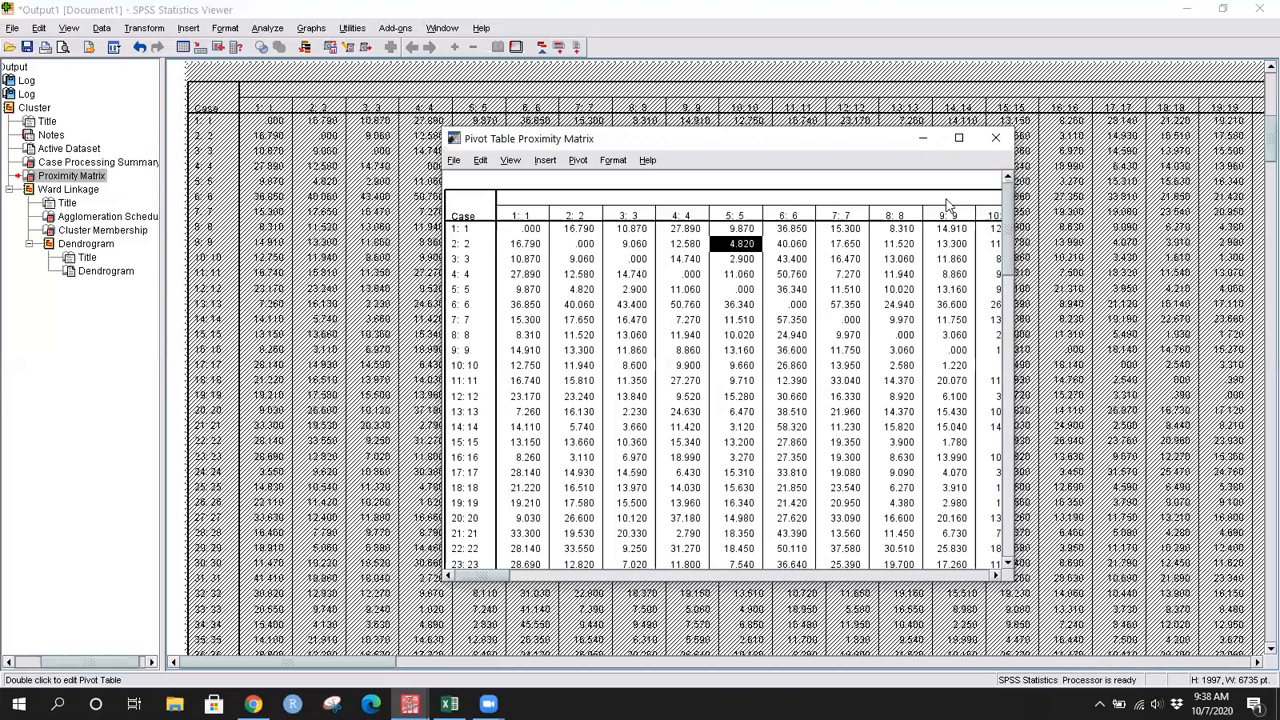
- Close the proximity matrix pivot table and go to the Ward Linkage heading above the agglomeration schedule
click(995, 140)
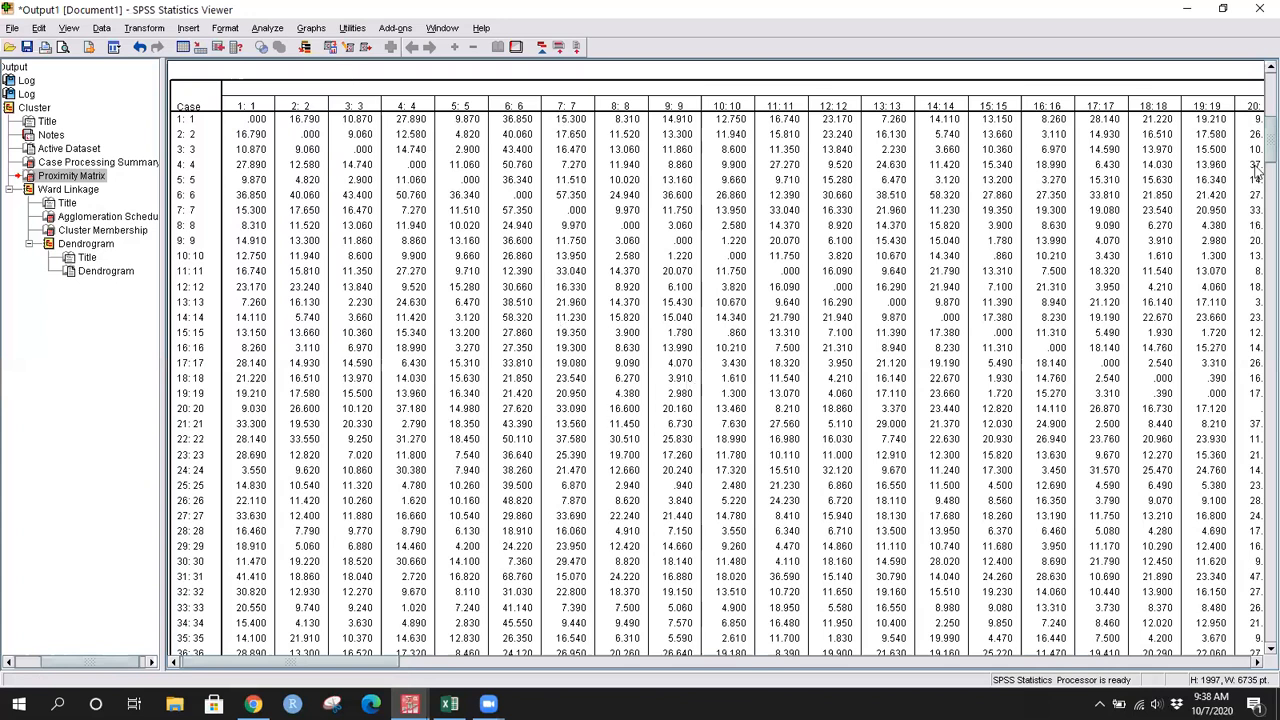
scroll(1257, 190, down, 15)
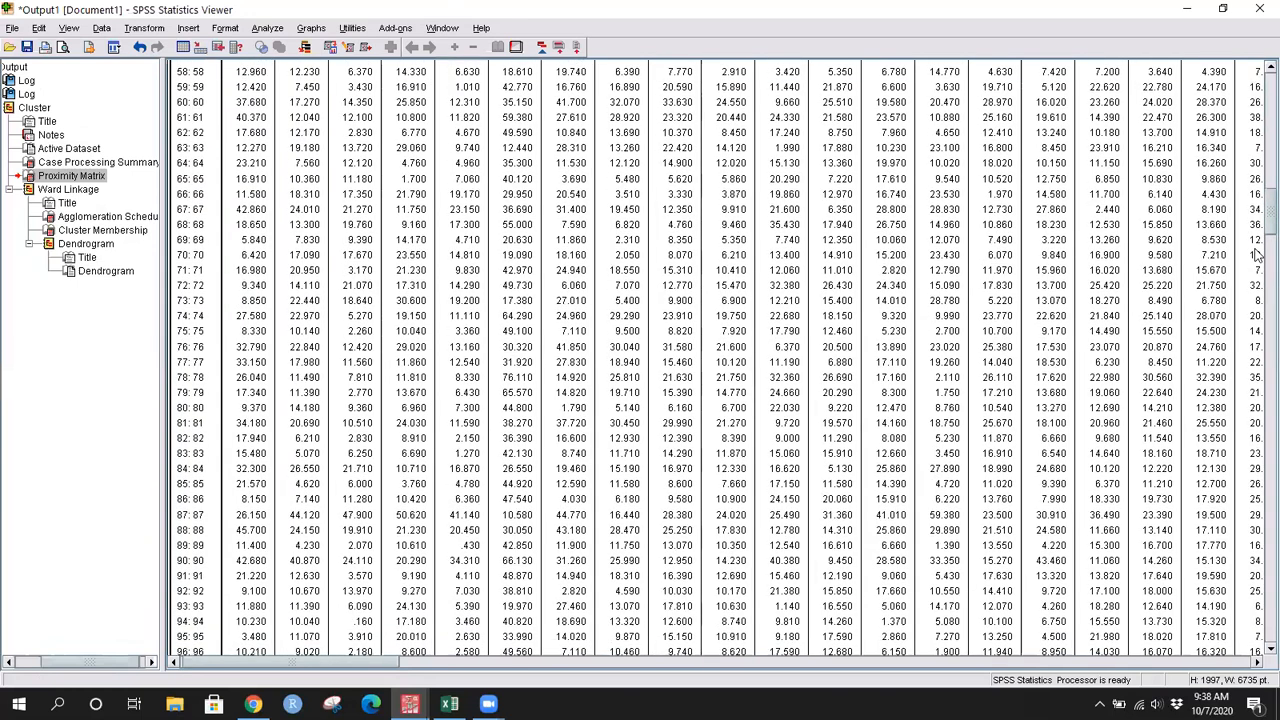
scroll(1257, 255, down, 12)
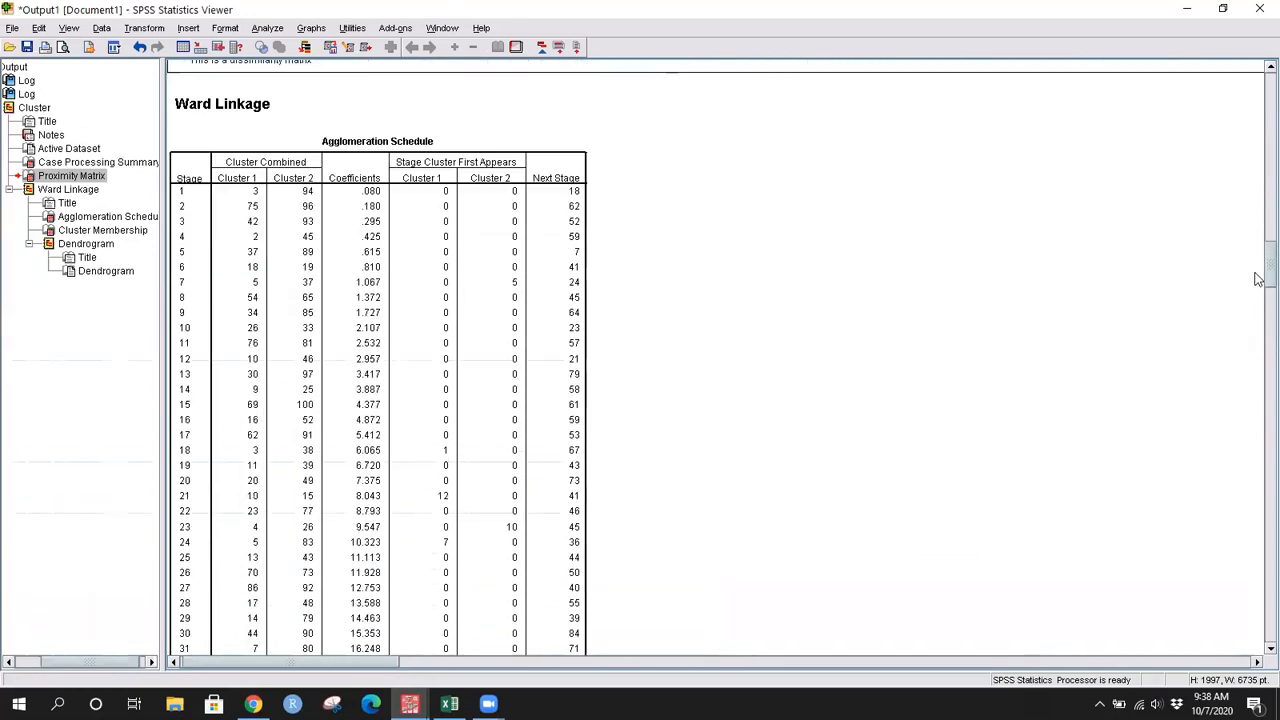
scroll(1257, 279, down, 1)
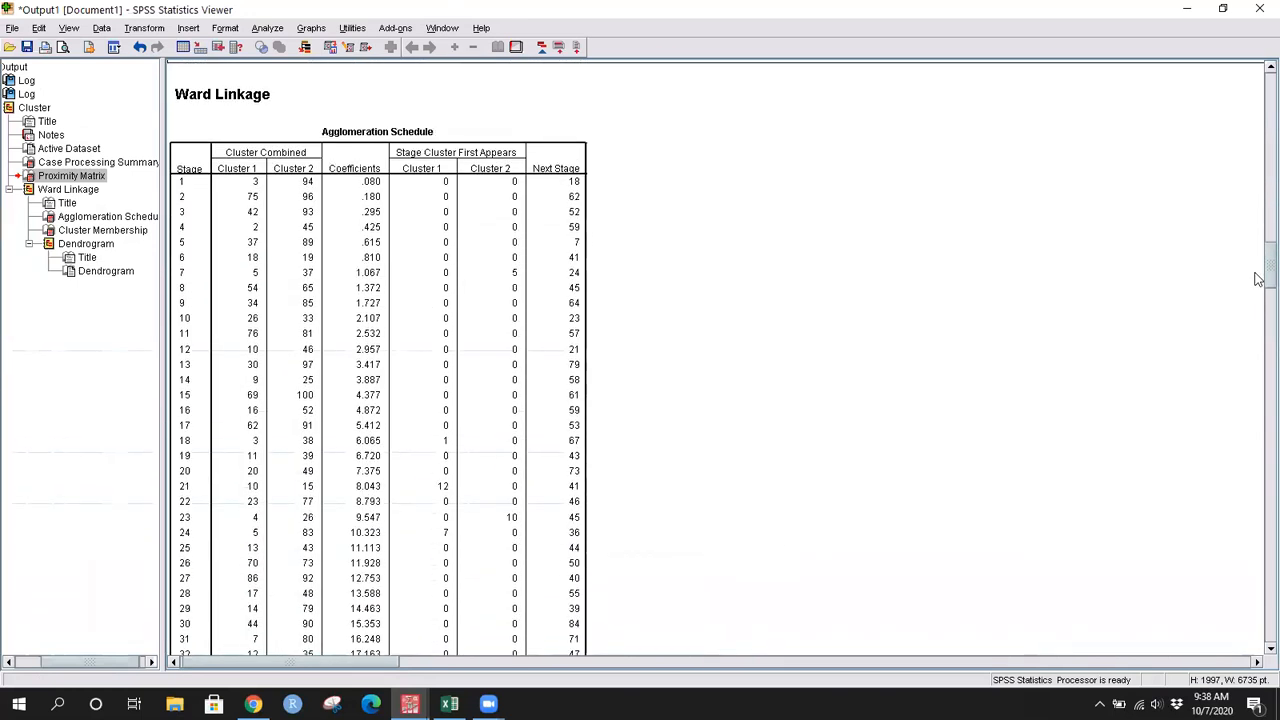
click(188, 100)
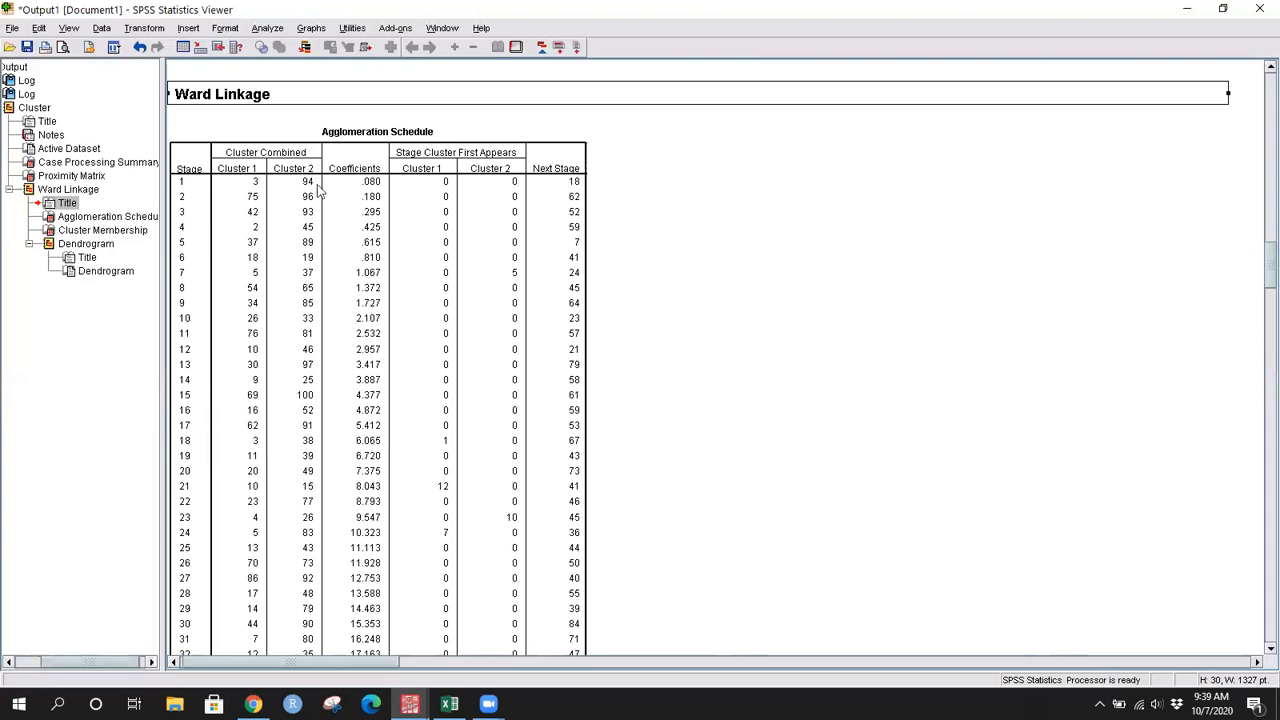
- Review the lower rows of the proximity matrix alongside the agglomeration schedule that follows it
scroll(1257, 260, up, 10)
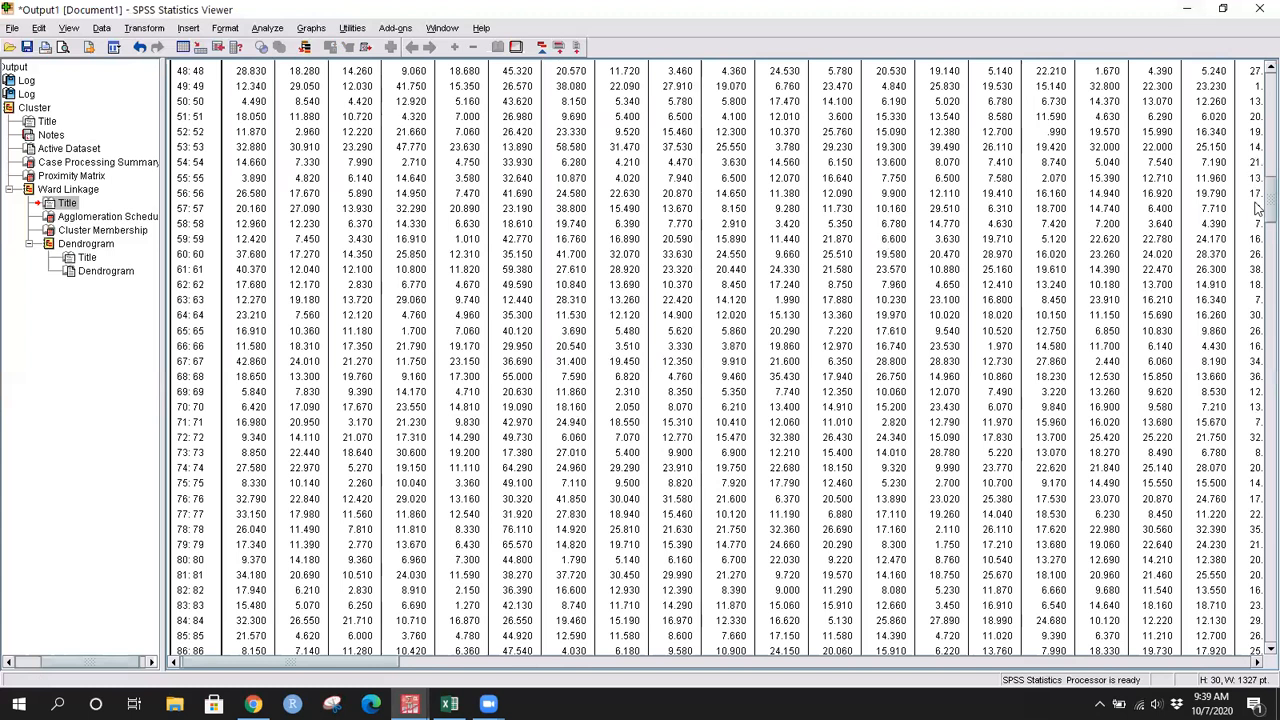
scroll(1259, 213, down, 8)
scroll(1257, 285, down, 3)
scroll(1257, 277, up, 1)
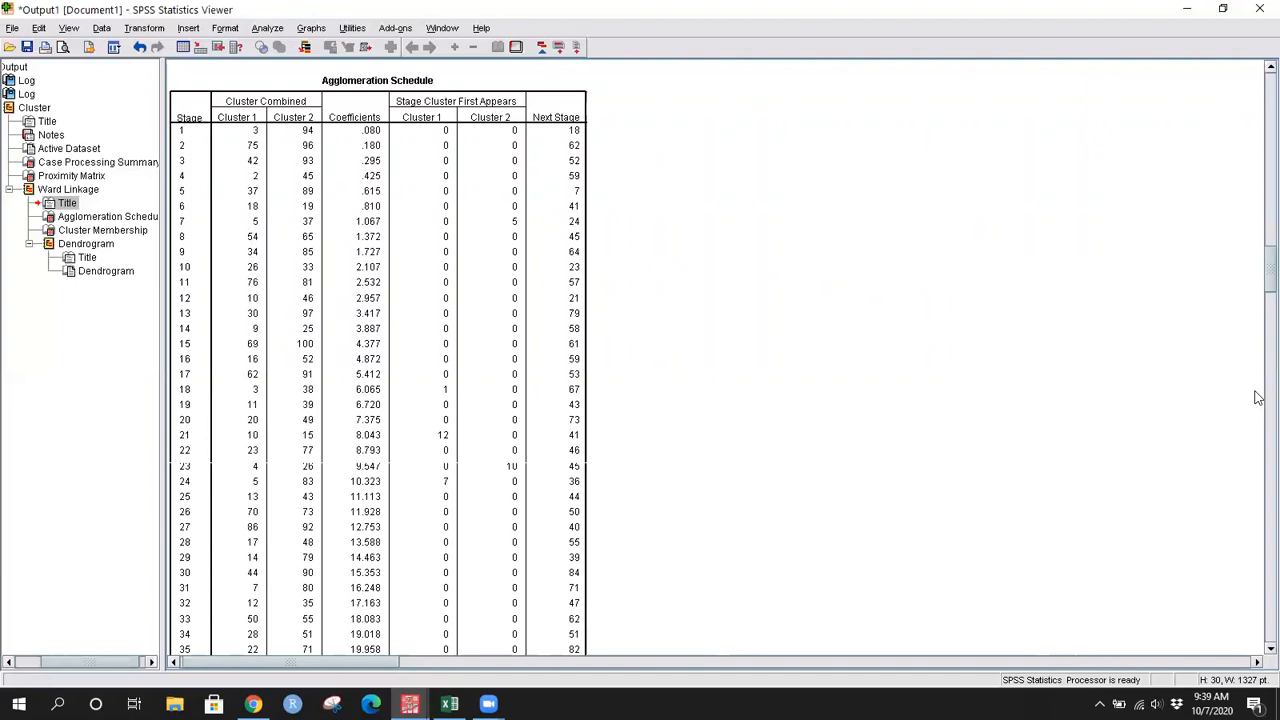
scroll(1258, 300, up, 5)
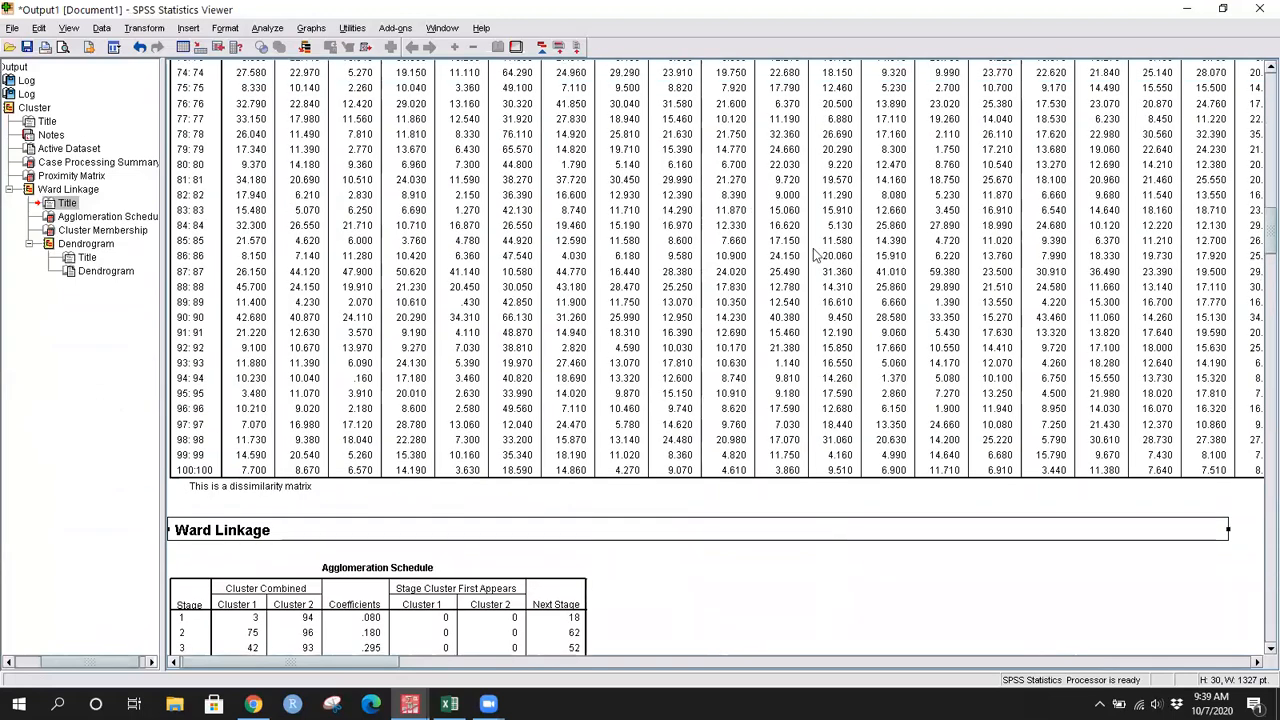
scroll(1257, 230, down, 6)
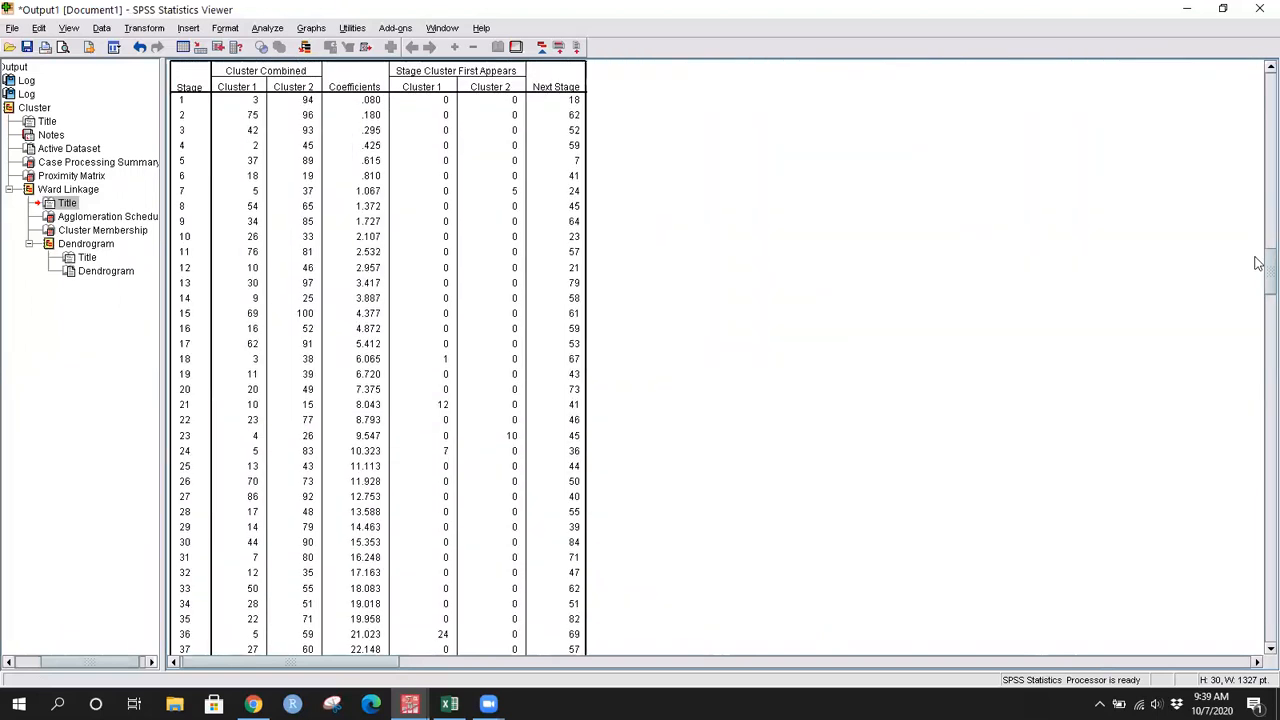
scroll(1257, 257, up, 2)
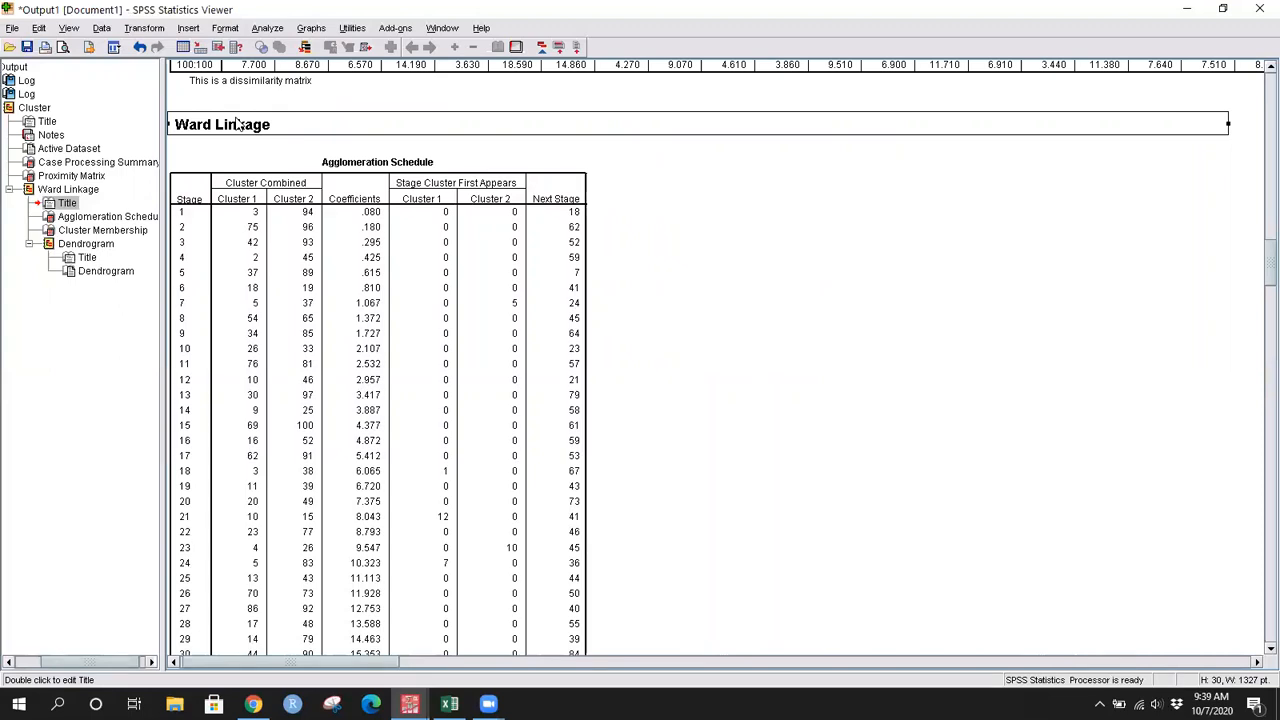
- Open the agglomeration schedule as a pivot table and highlight its Stage column heading
click(191, 193)
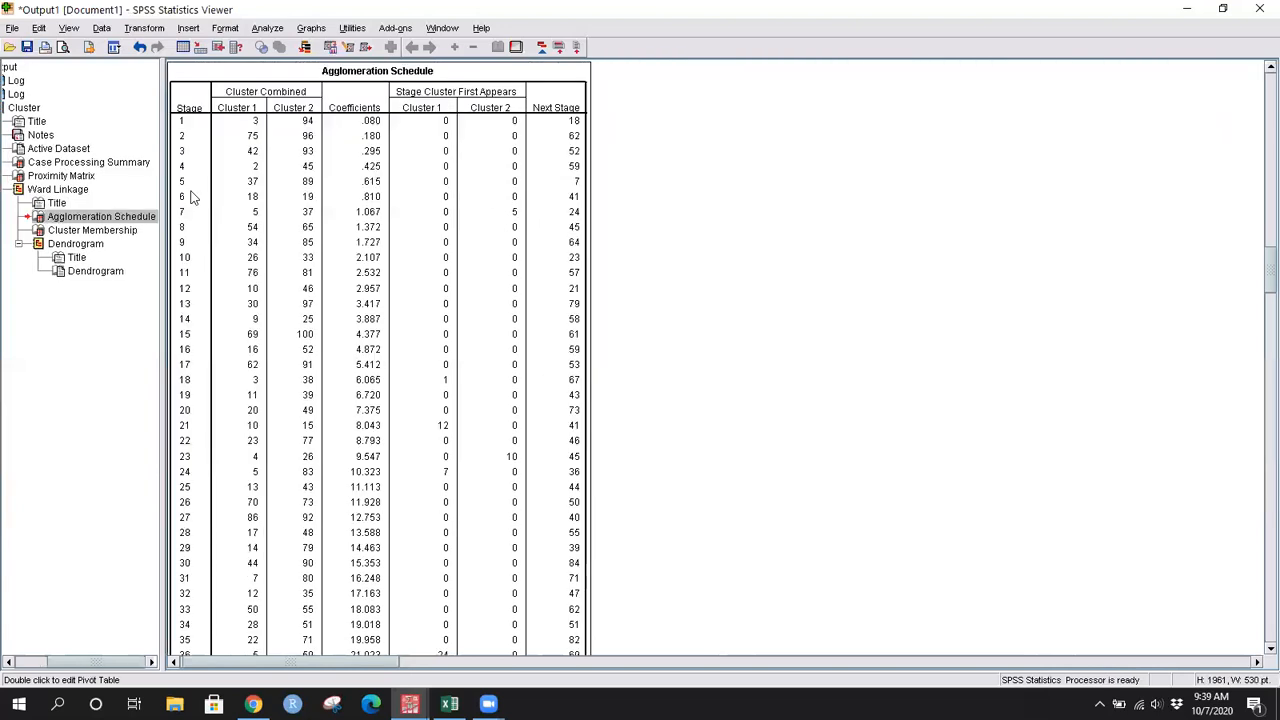
double_click(190, 104)
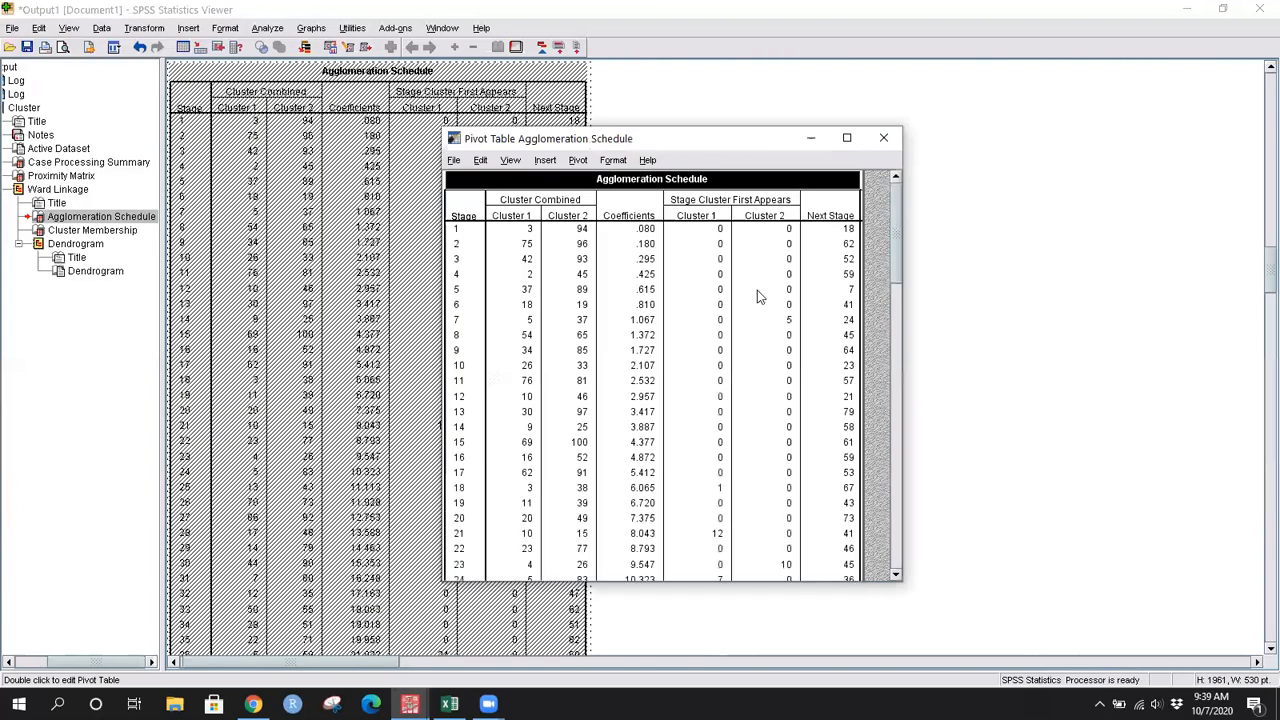
drag(899, 254, 890, 215)
click(464, 218)
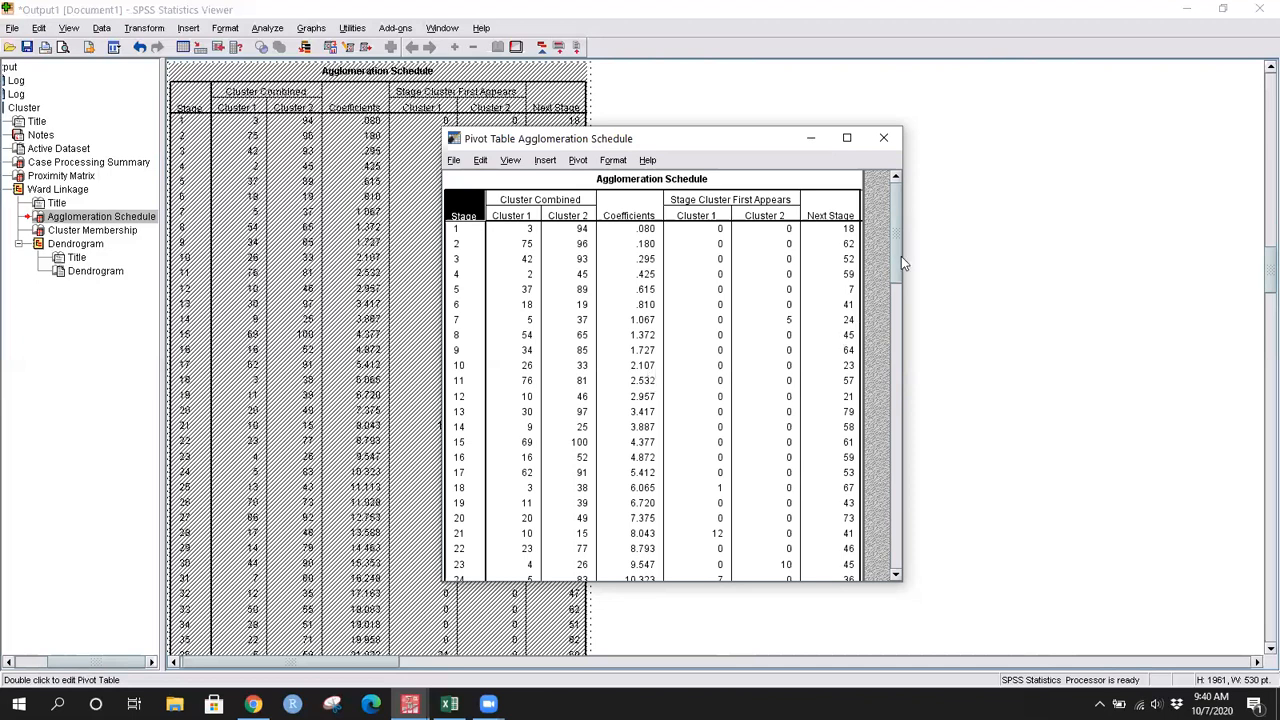
mouse_move(898, 255)
mouse_down()
mouse_move(893, 554)
mouse_move(891, 379)
mouse_move(908, 238)
mouse_move(888, 306)
mouse_move(894, 567)
mouse_move(902, 236)
mouse_up()
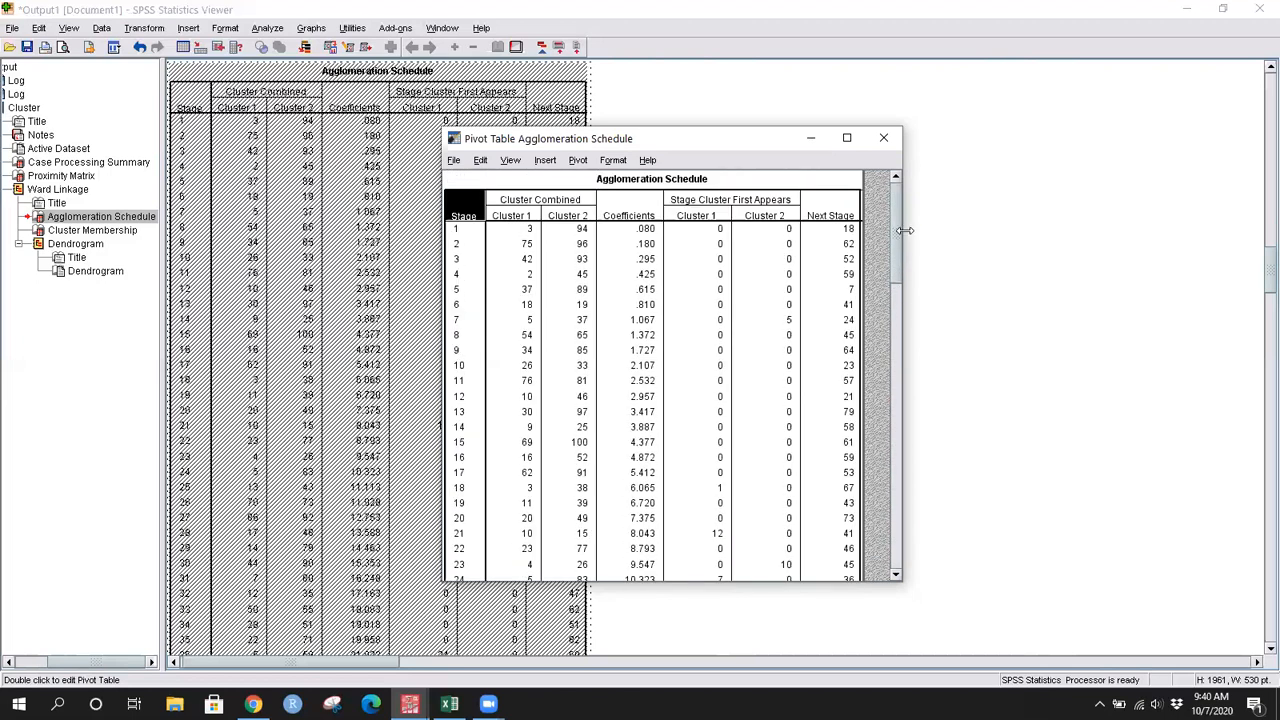
- Examine the agglomeration stages from stage 1 through stage 99 and return to the first rows
click(477, 231)
click(550, 230)
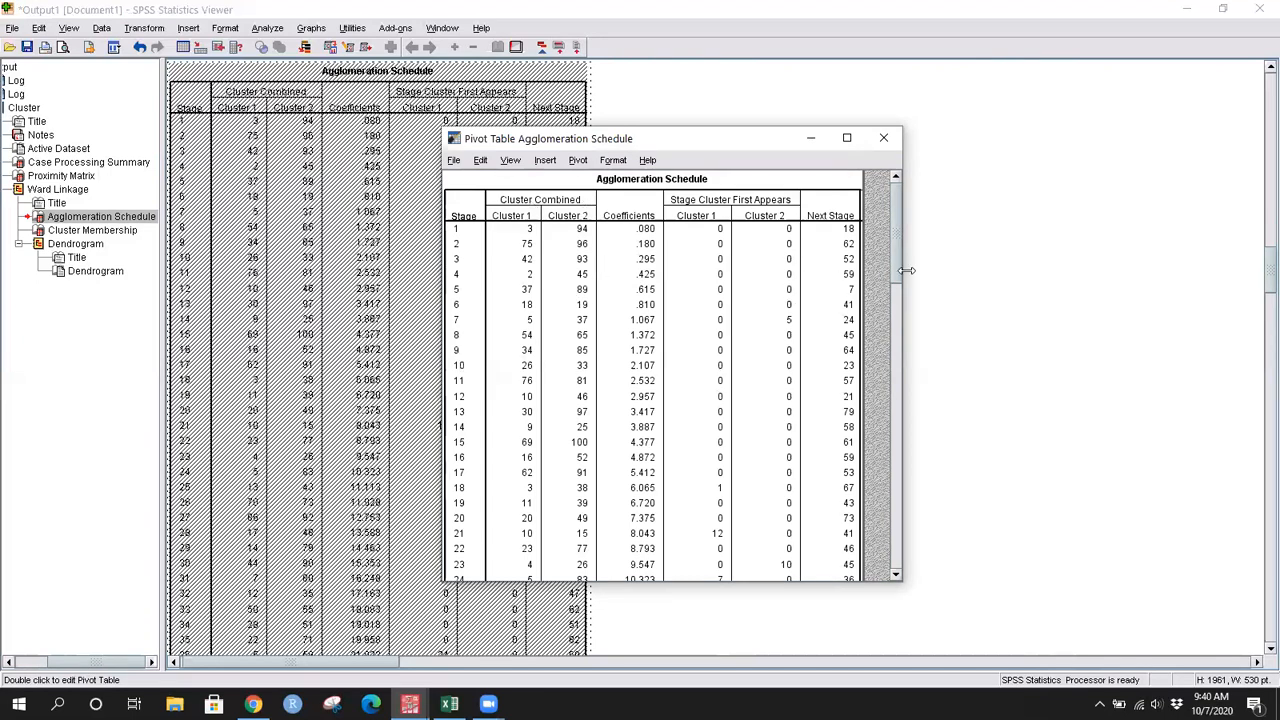
drag(898, 266, 894, 570)
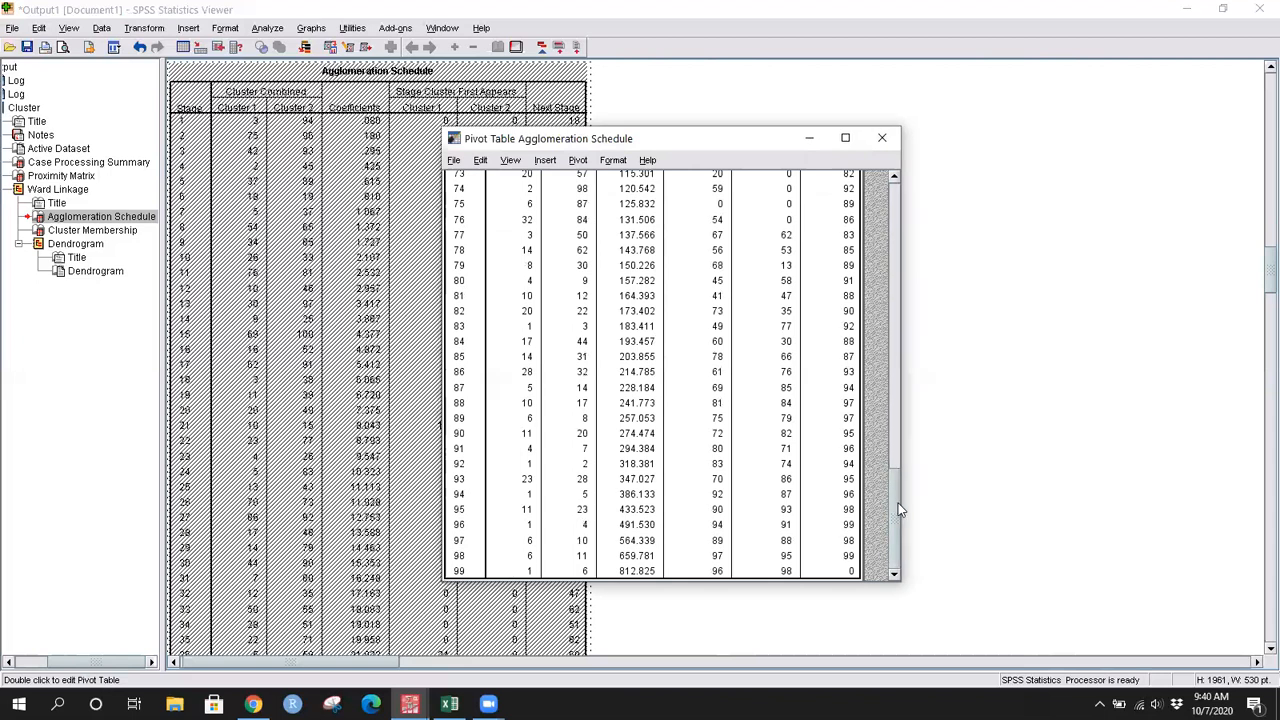
drag(897, 507, 902, 178)
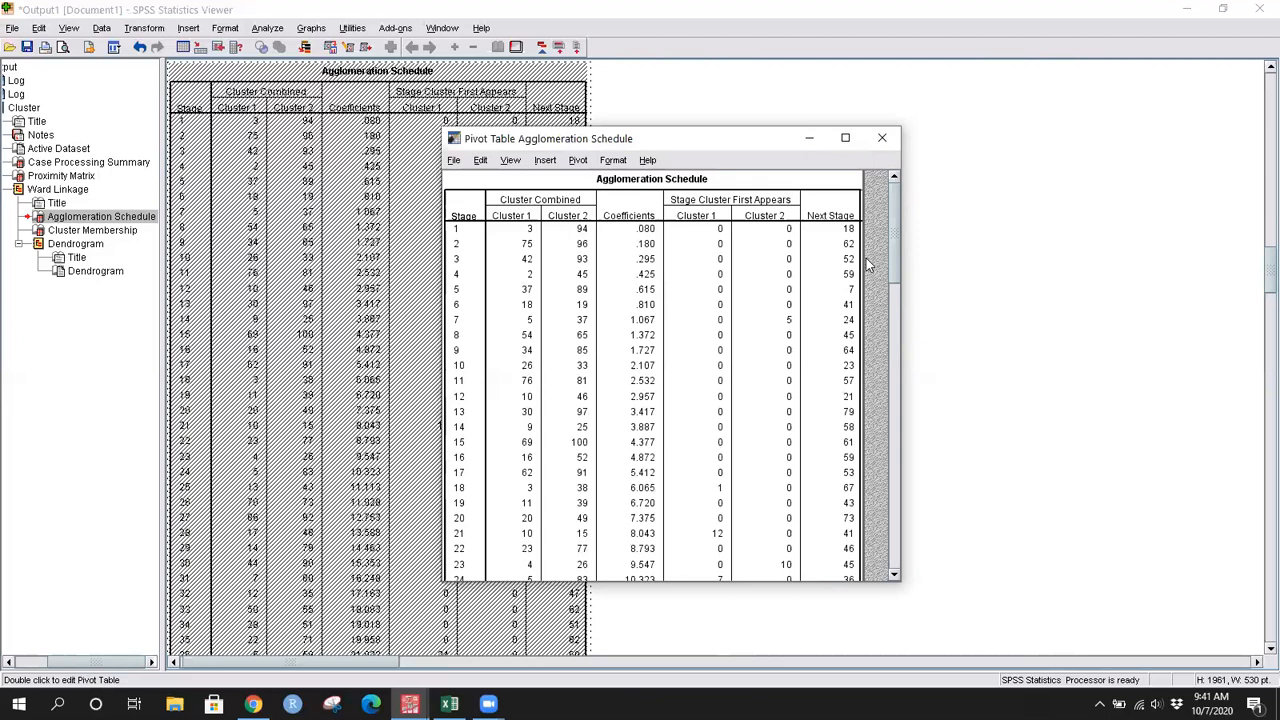
drag(897, 265, 876, 190)
- Highlight the Cluster 1 and Cluster 2 headings under Cluster Combined, then the Coefficients heading
click(512, 221)
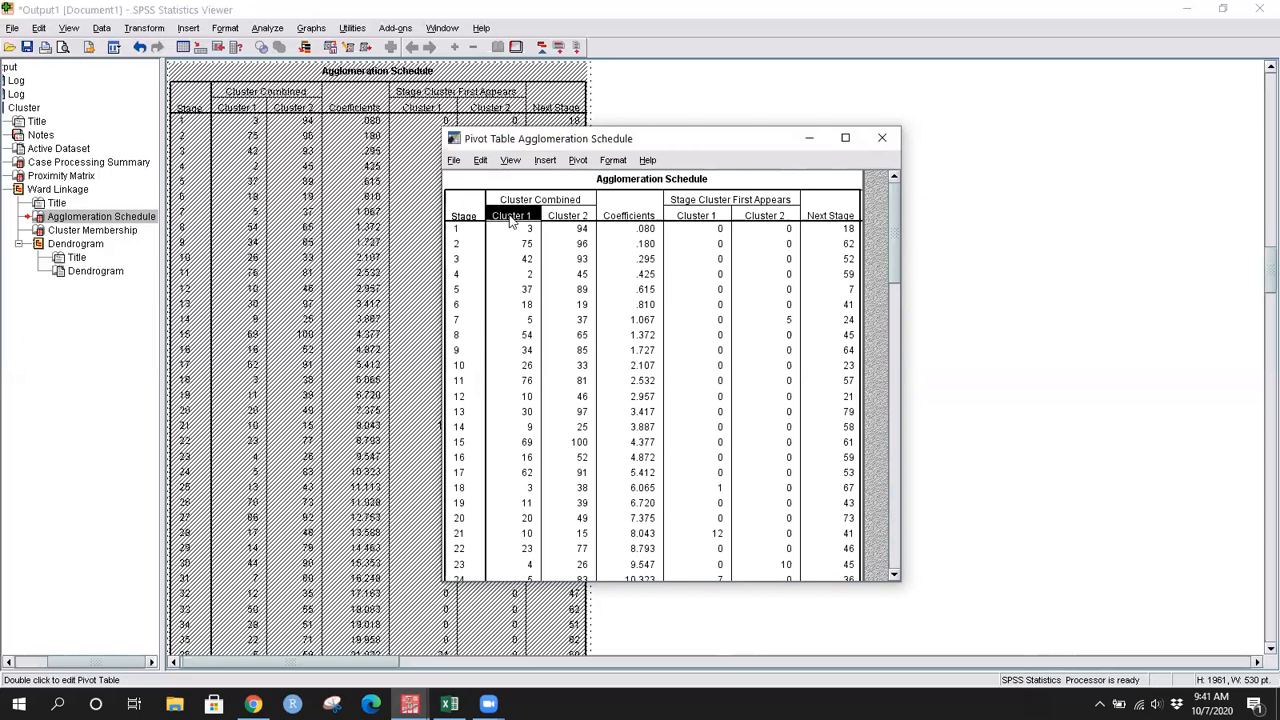
click(572, 217)
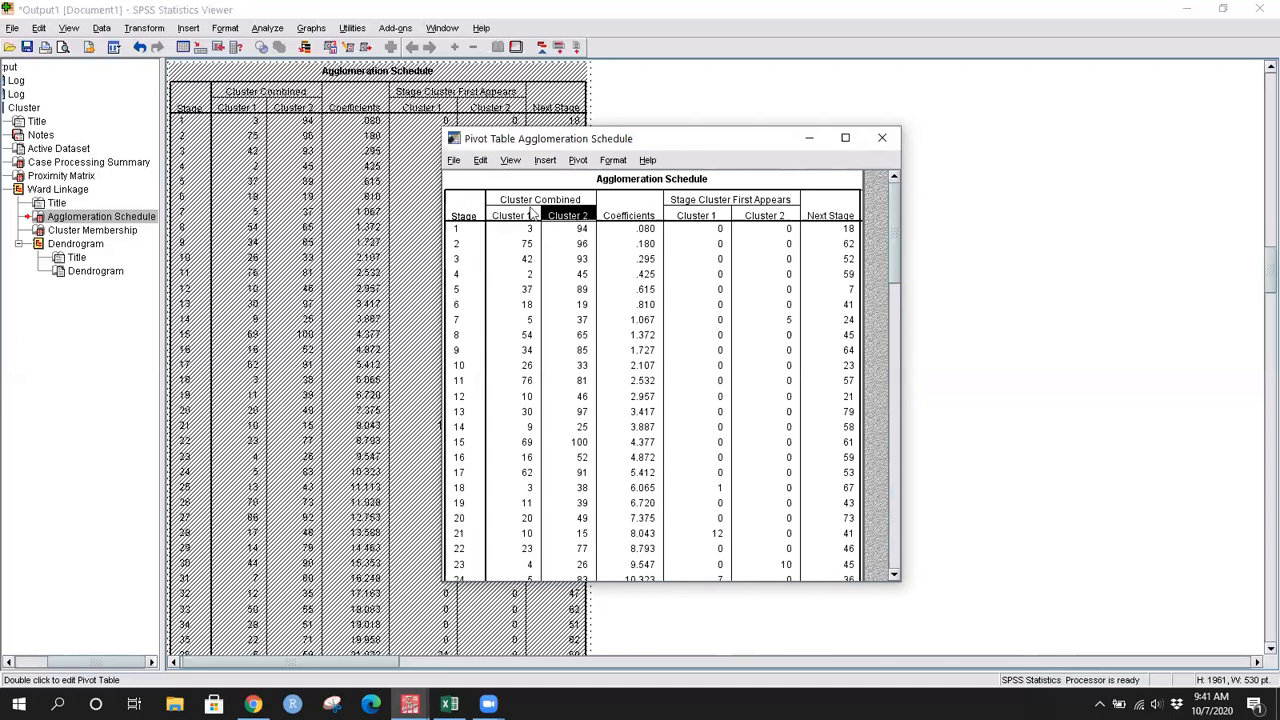
click(529, 222)
click(572, 218)
click(516, 220)
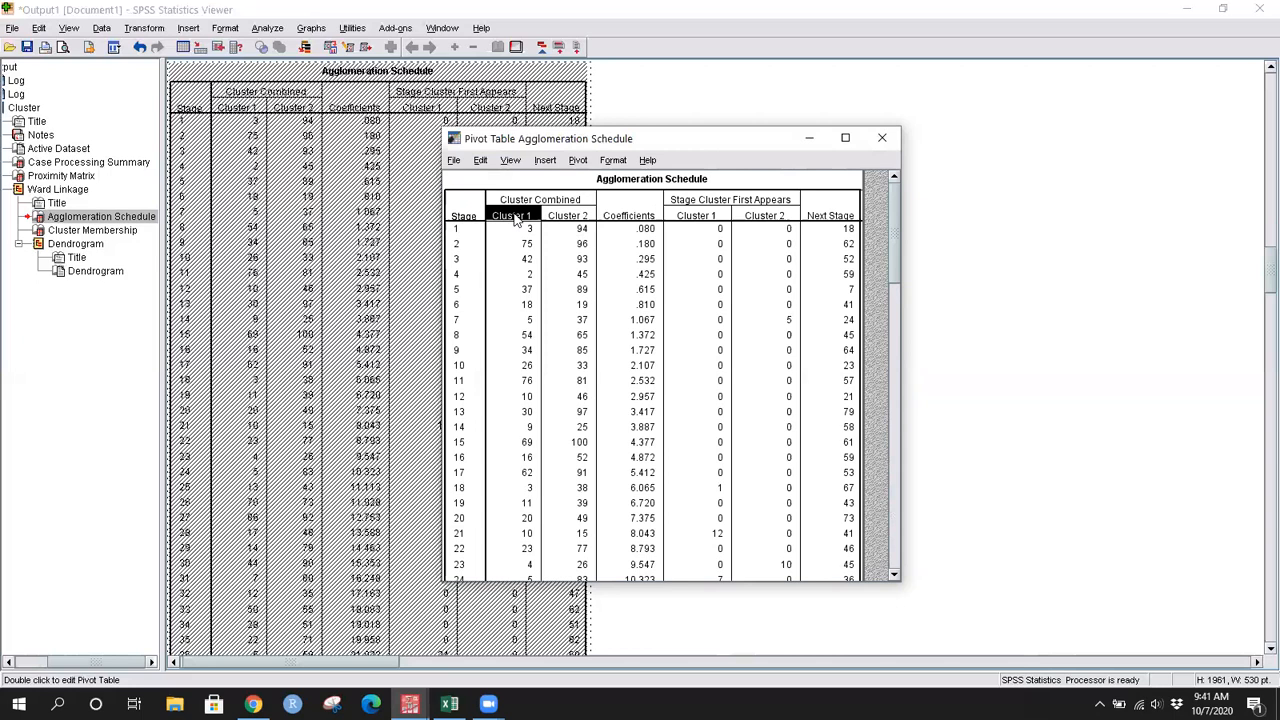
click(567, 220)
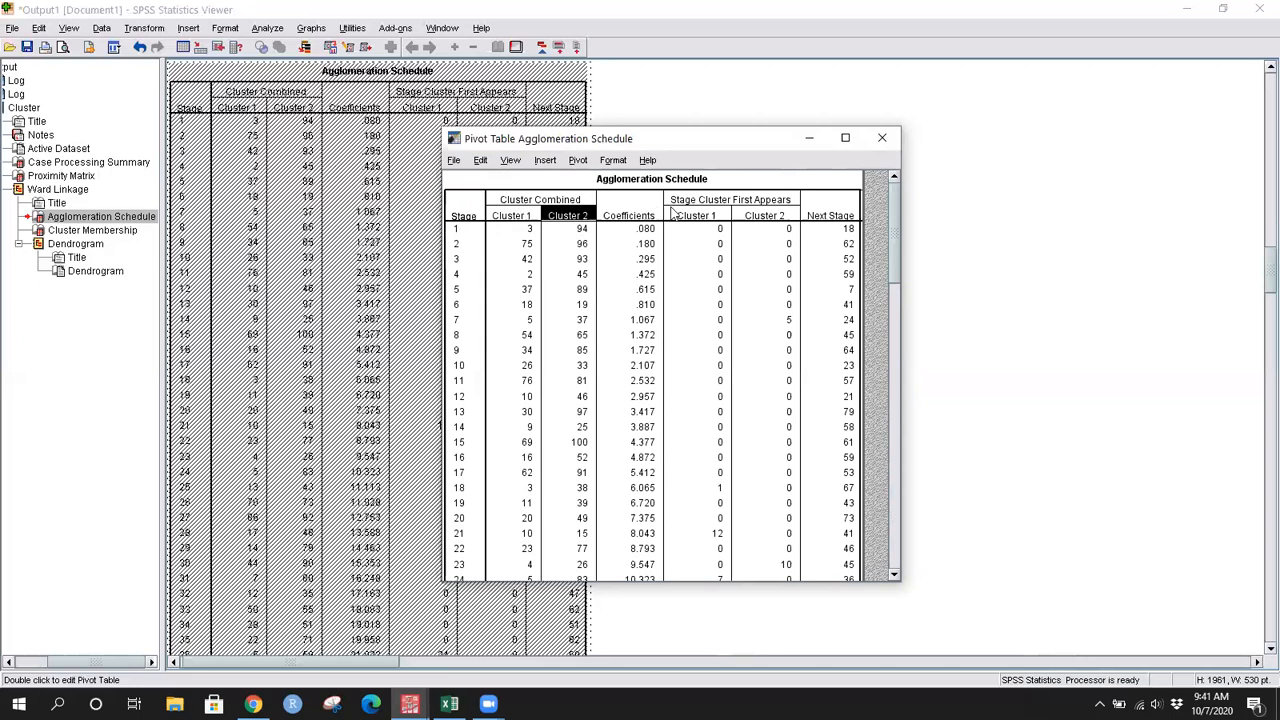
click(631, 210)
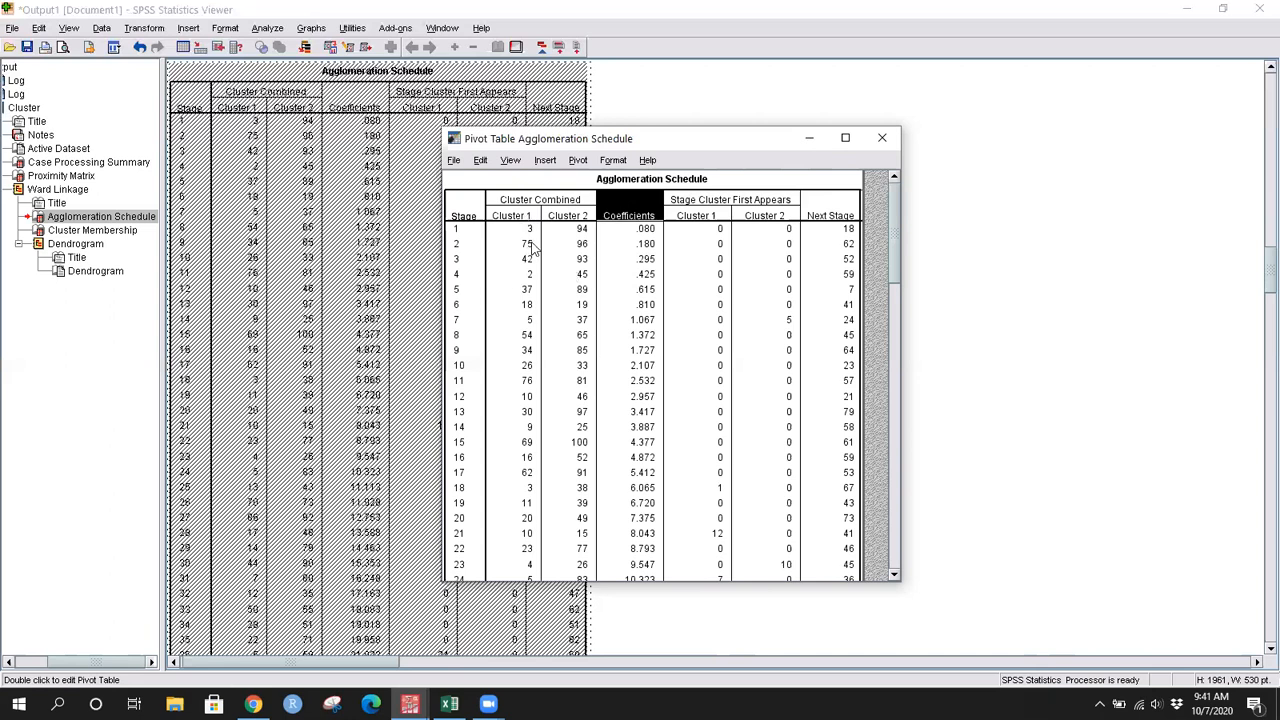
- Inspect stage 1's two combined clusters together with their coefficient in the agglomeration schedule
click(643, 231)
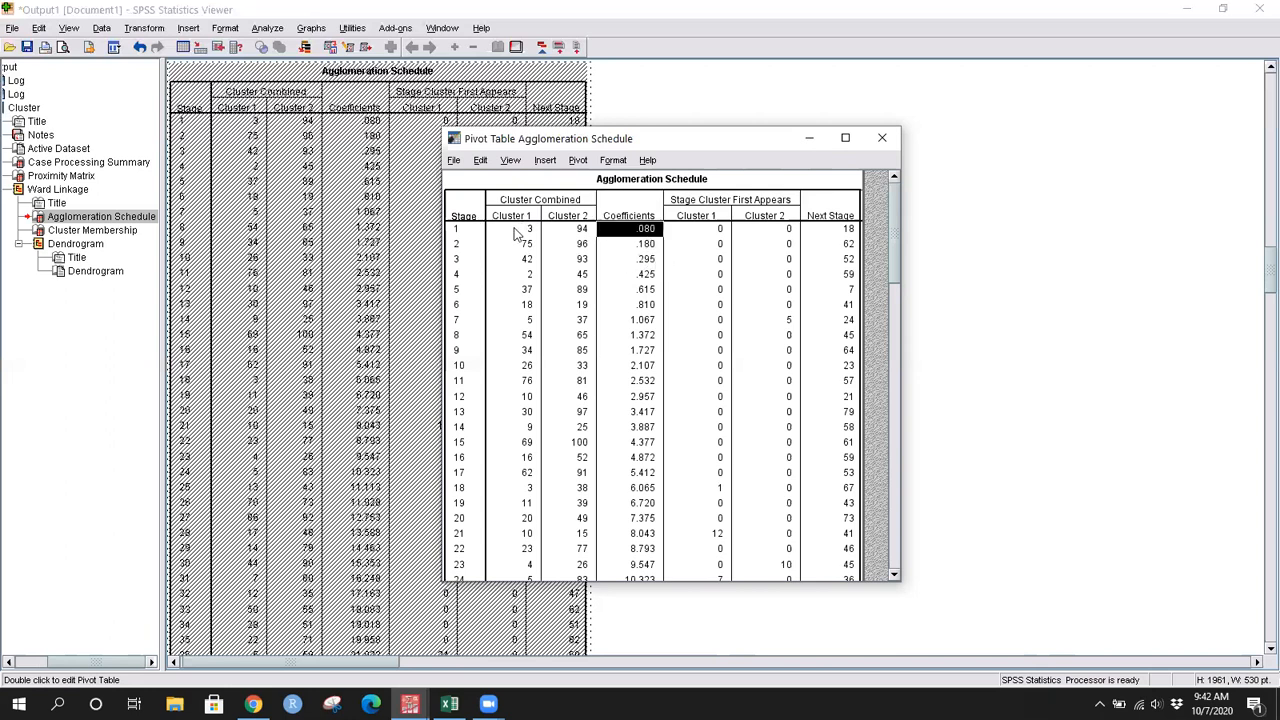
click(518, 232)
click(573, 232)
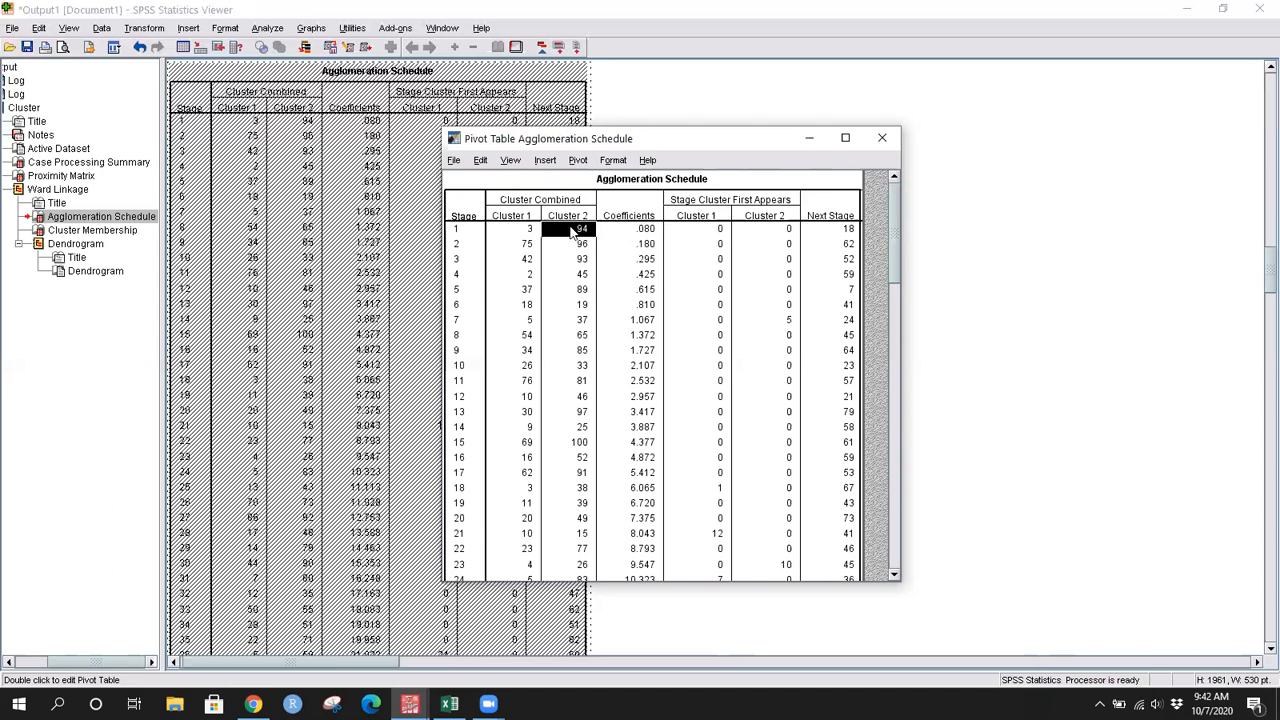
click(644, 232)
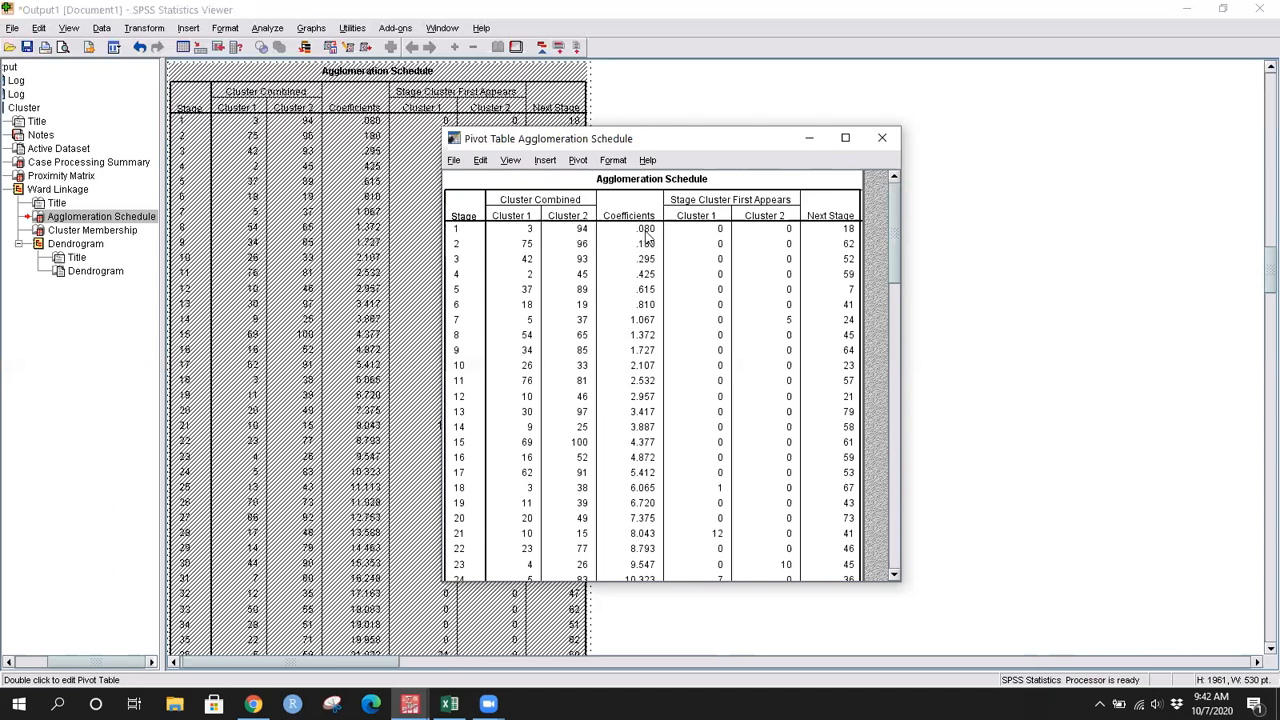
click(540, 230)
click(575, 231)
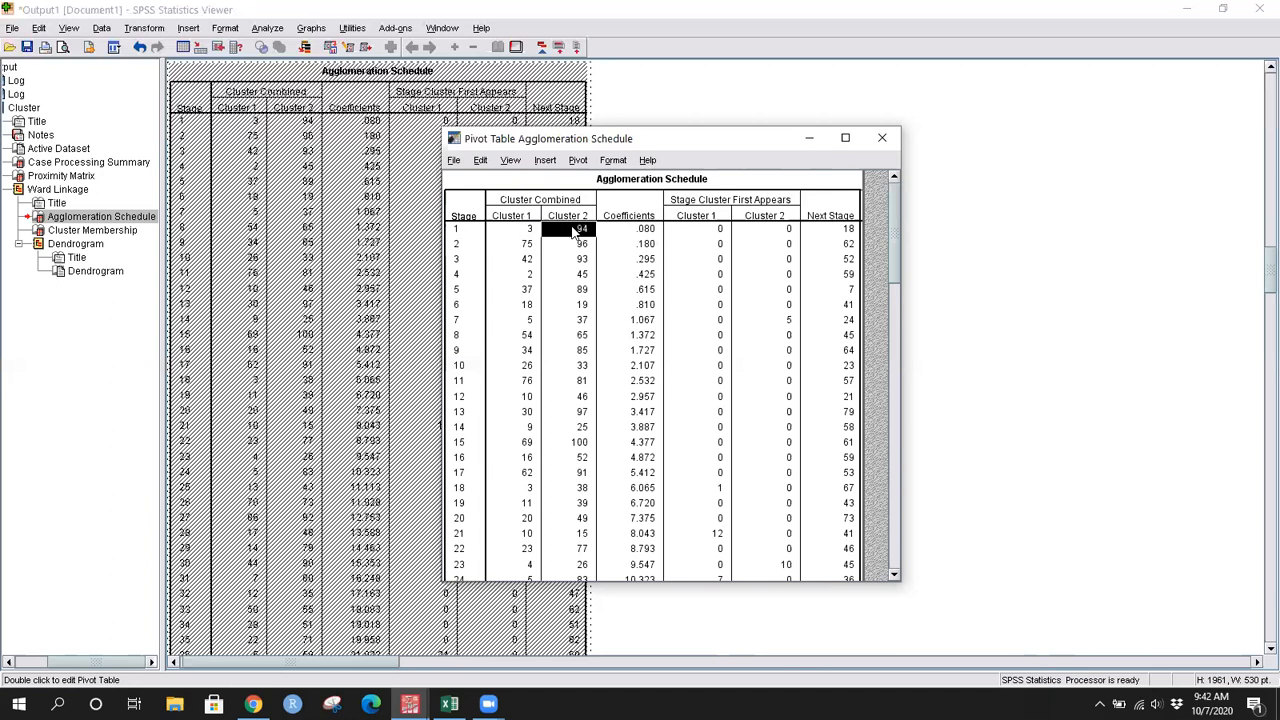
click(638, 232)
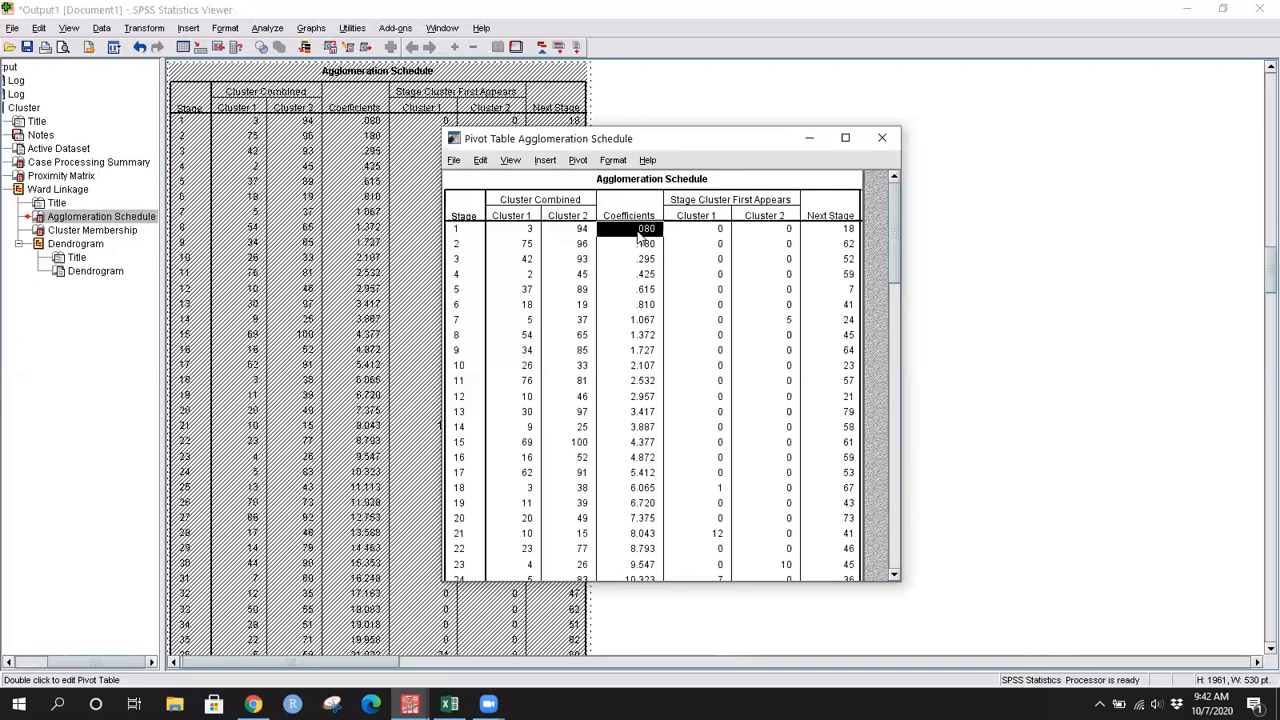
- Inspect stage 1's combined clusters against its Stage Cluster First Appears values and its Next Stage entry
click(721, 220)
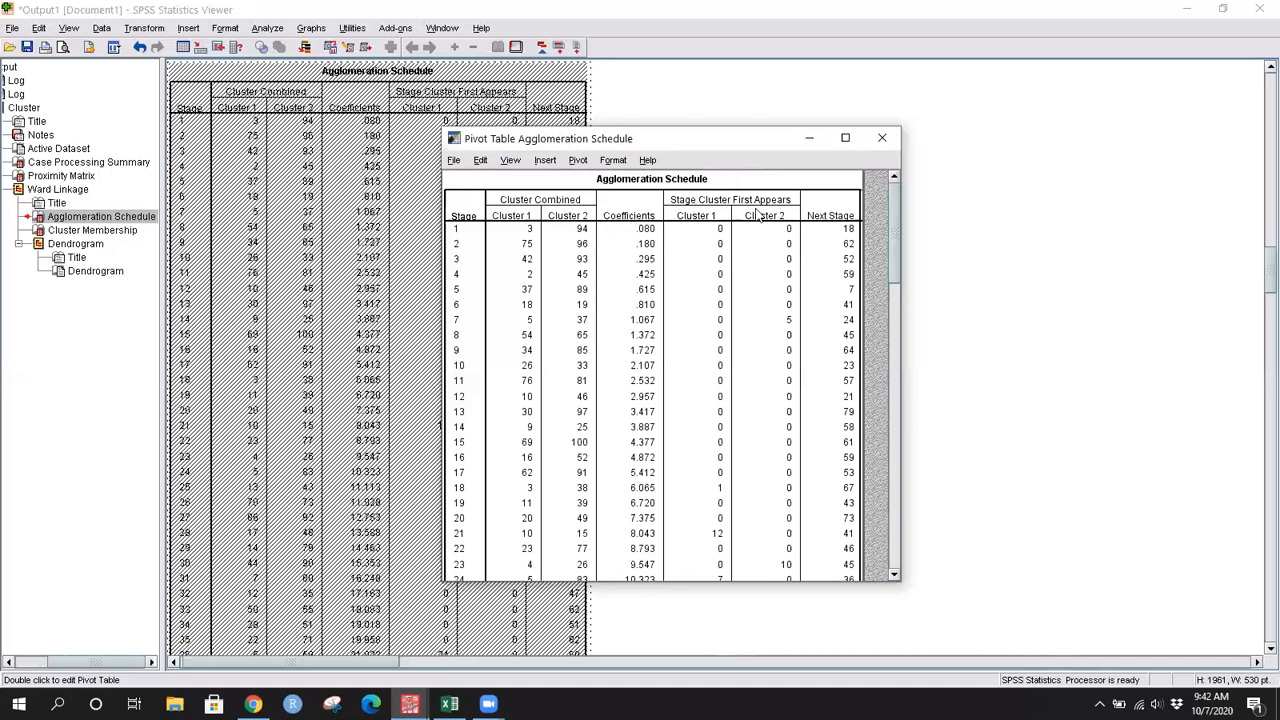
click(530, 229)
click(564, 231)
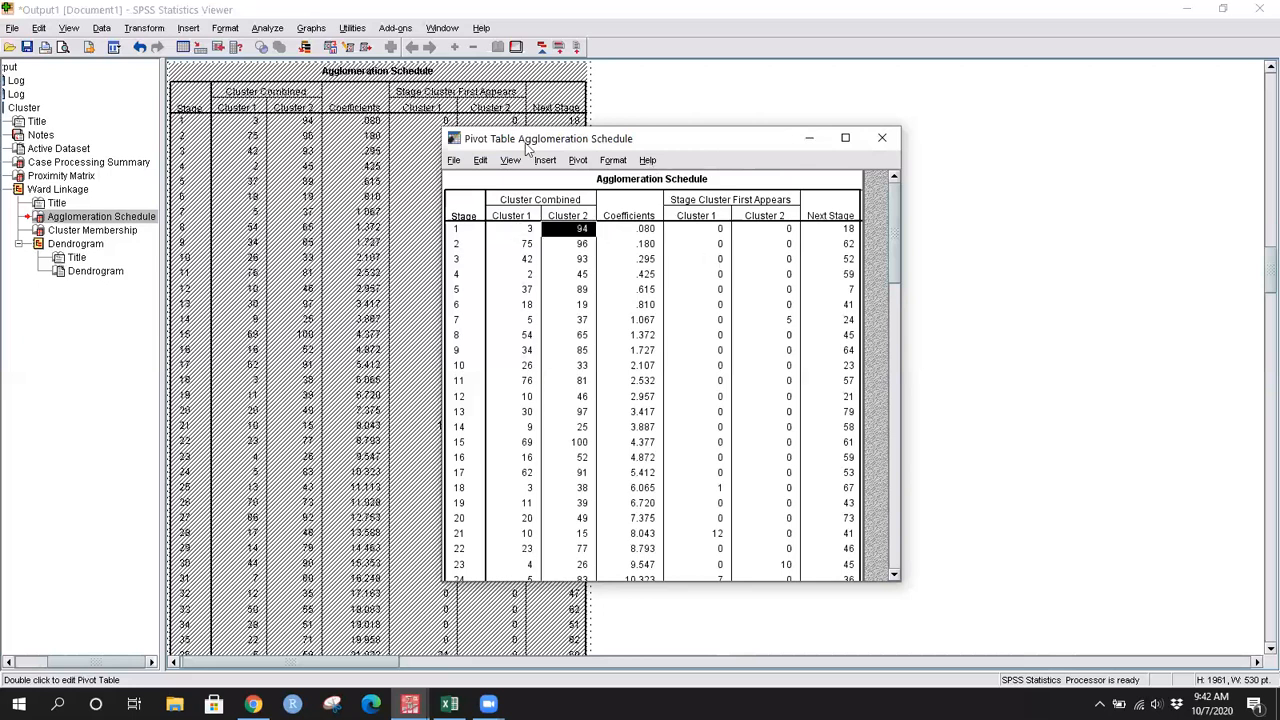
click(712, 231)
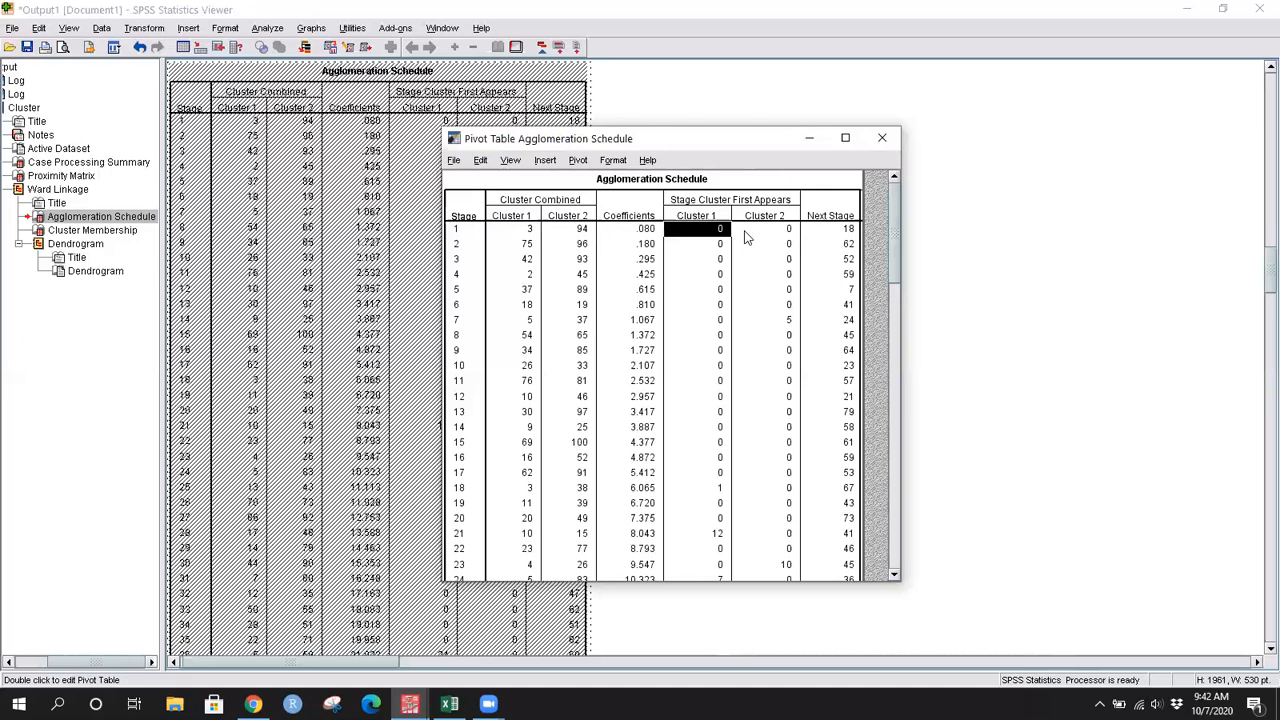
click(476, 230)
click(518, 232)
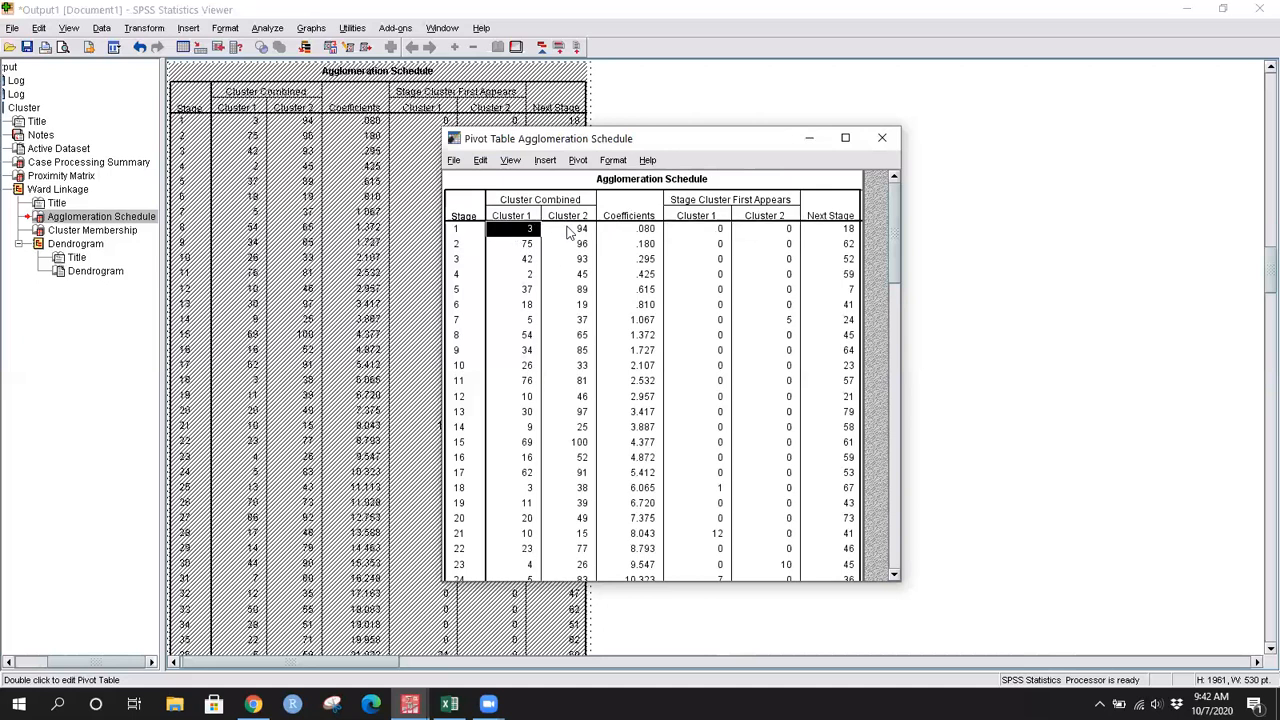
click(577, 230)
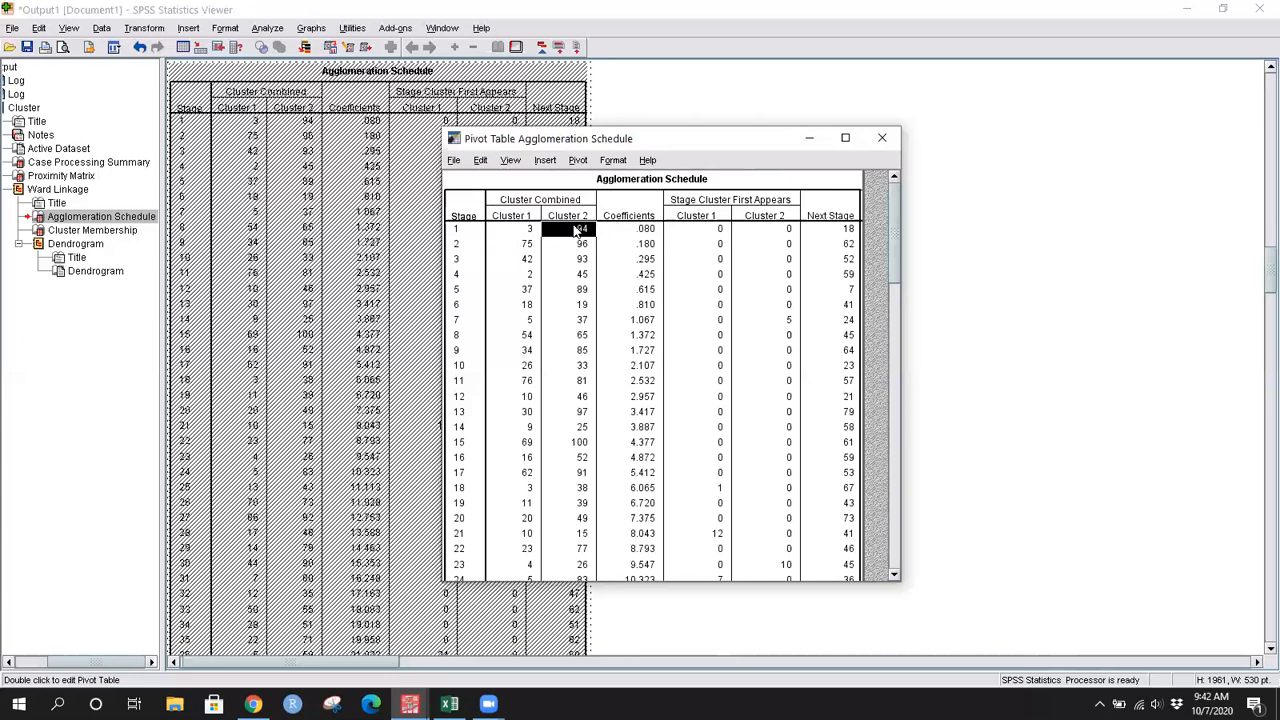
click(710, 229)
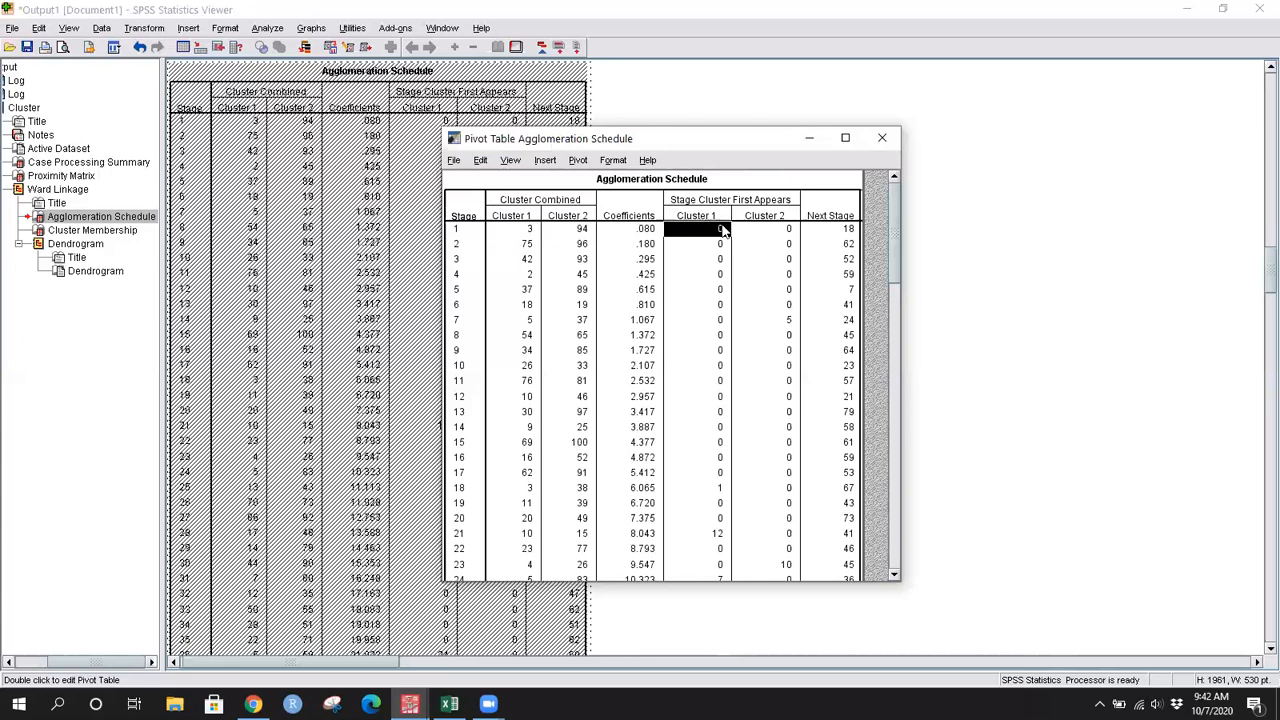
click(772, 232)
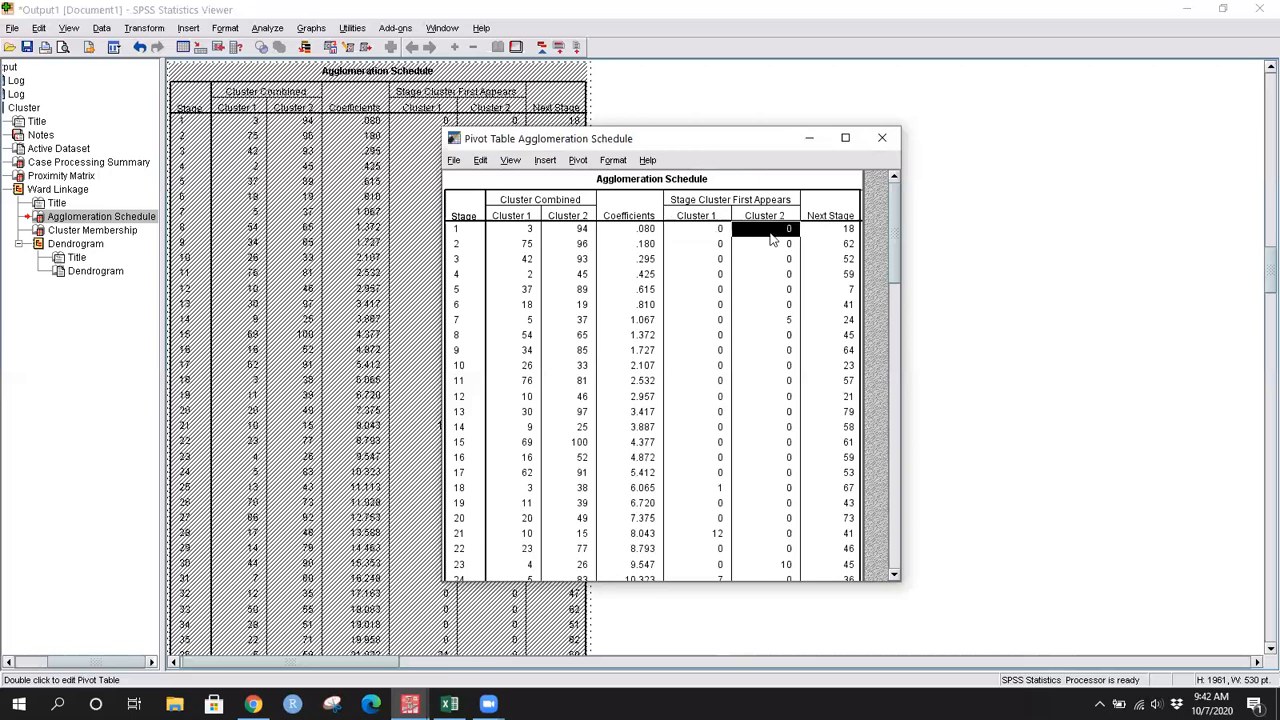
click(828, 232)
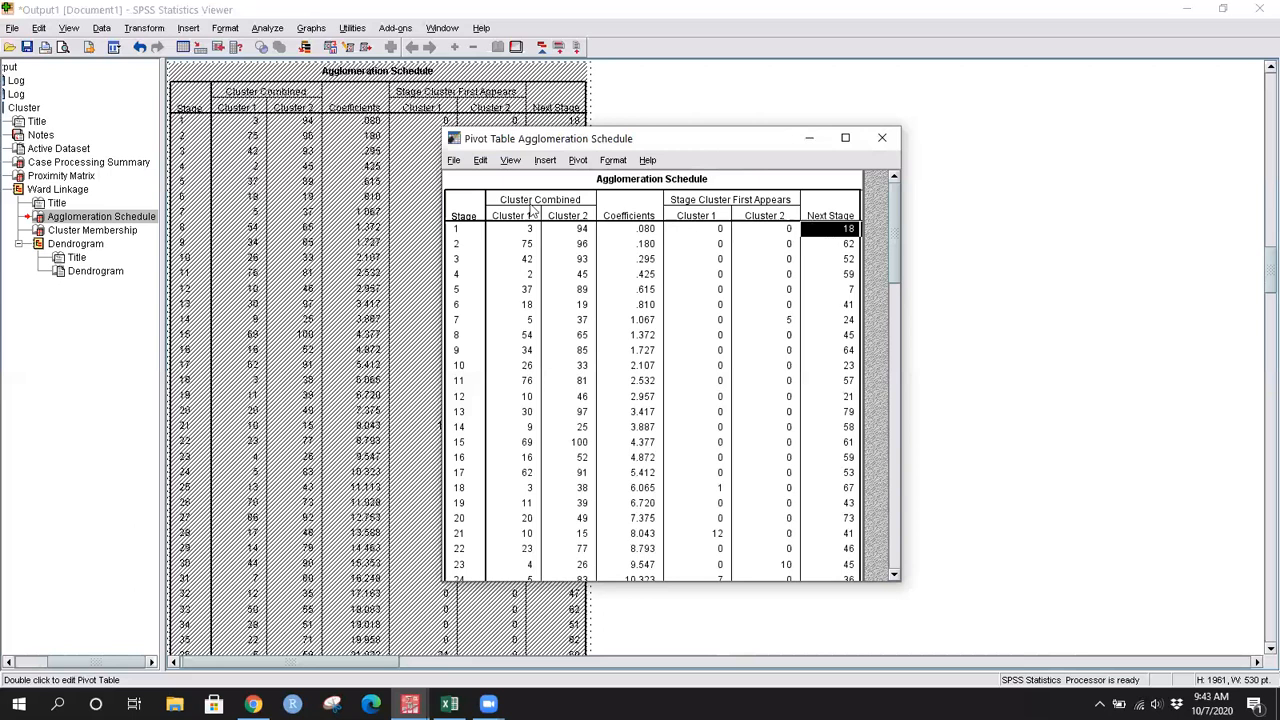
- Trace stage 1's first combined cluster to its next appearance under Cluster 1 at stage 18
click(570, 234)
click(528, 232)
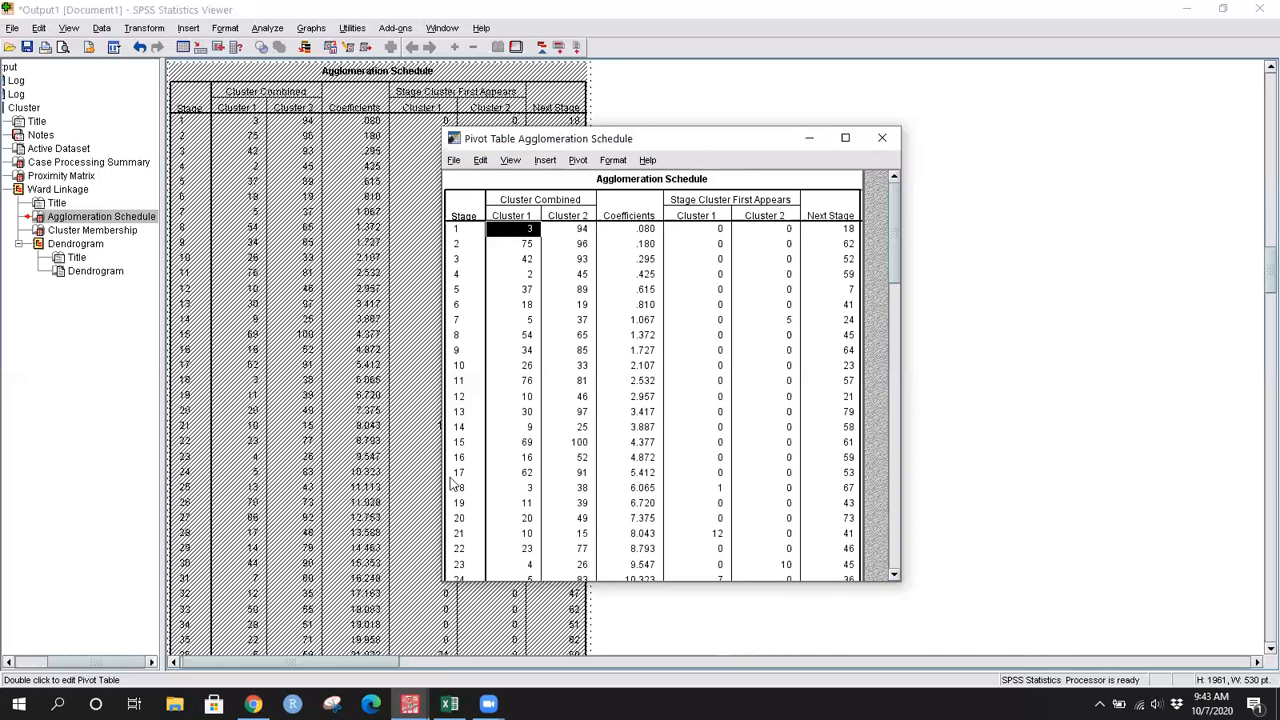
click(518, 490)
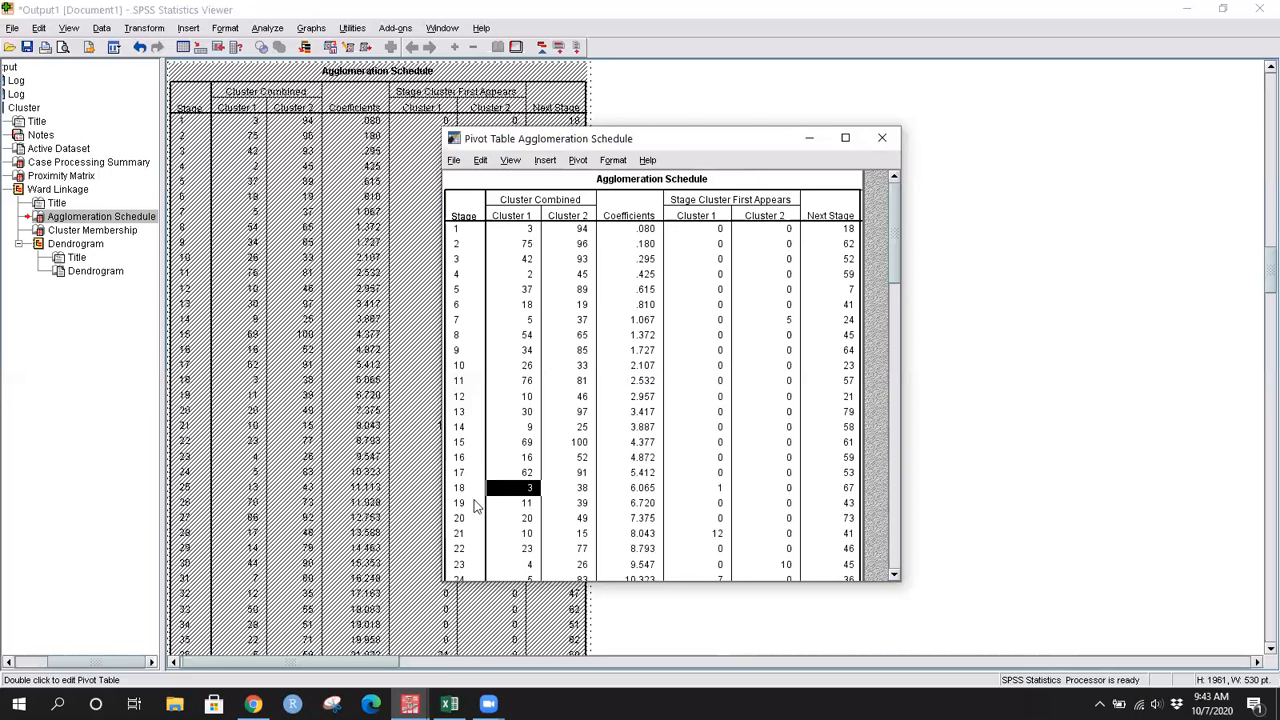
click(535, 494)
click(531, 490)
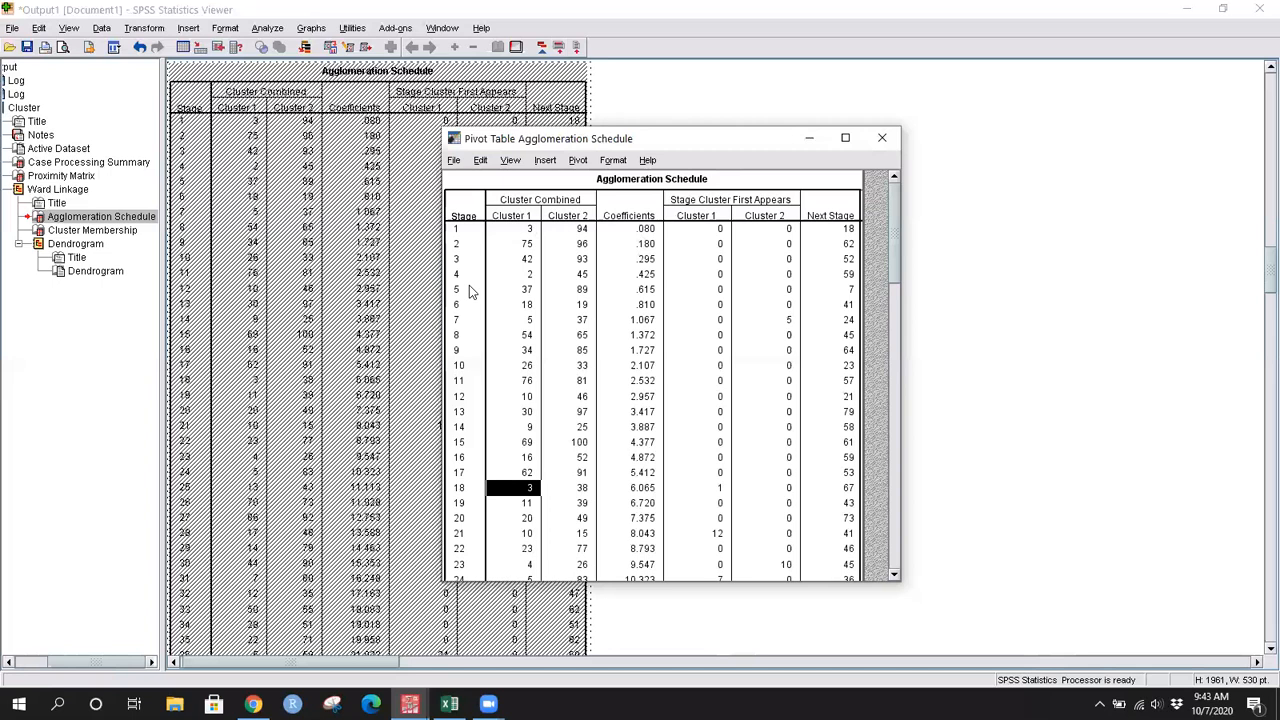
- Examine the Cluster Combined heading and compare stage 1's two merged clusters with their coefficient
click(557, 202)
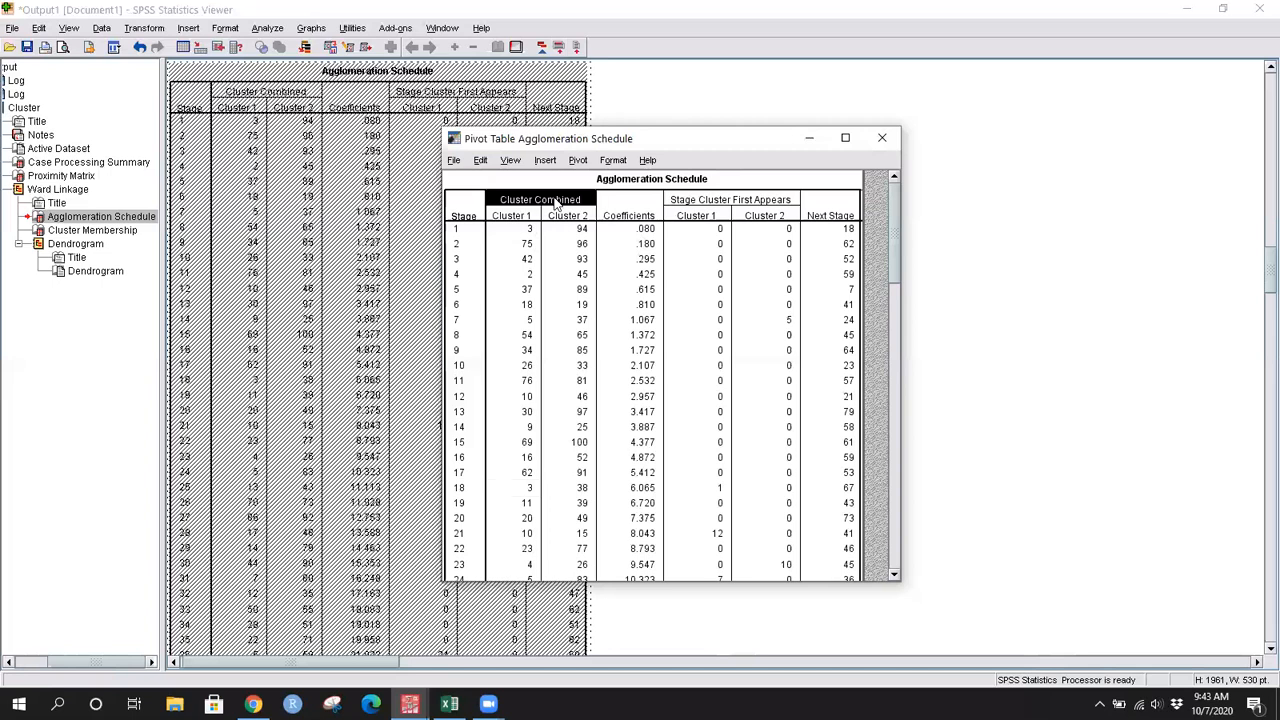
click(532, 232)
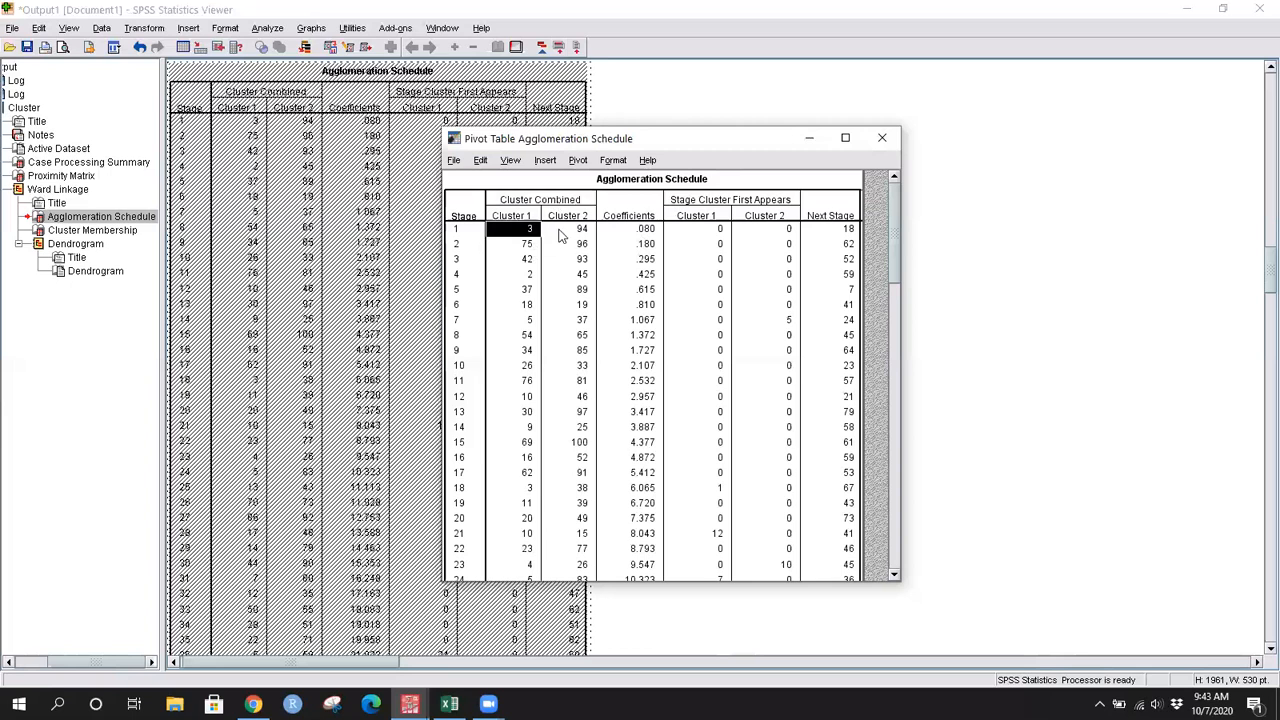
click(561, 233)
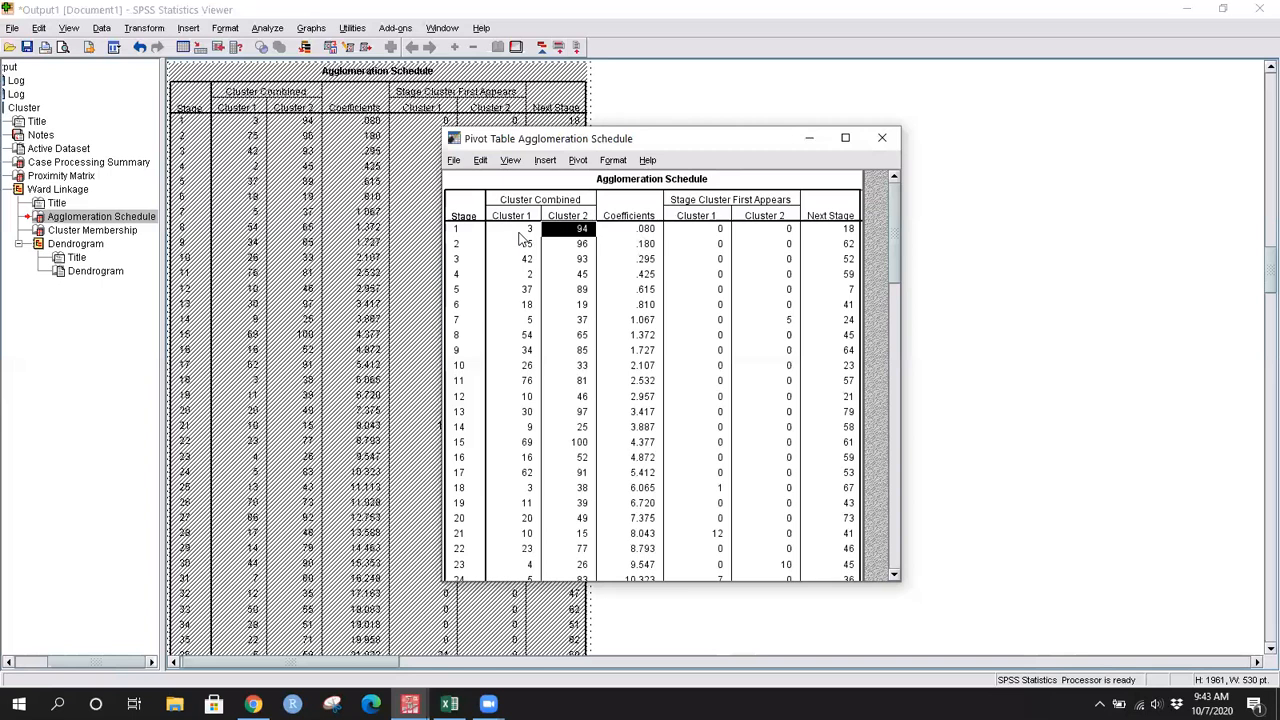
click(635, 231)
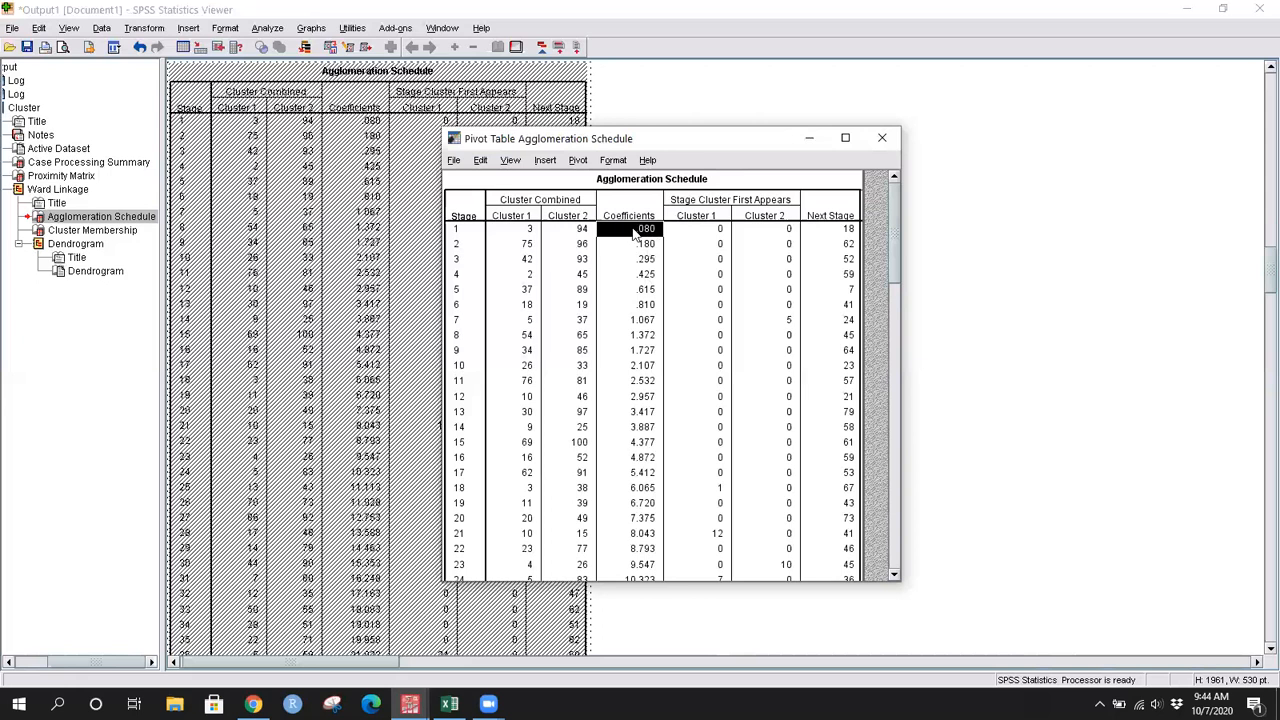
click(530, 232)
click(562, 233)
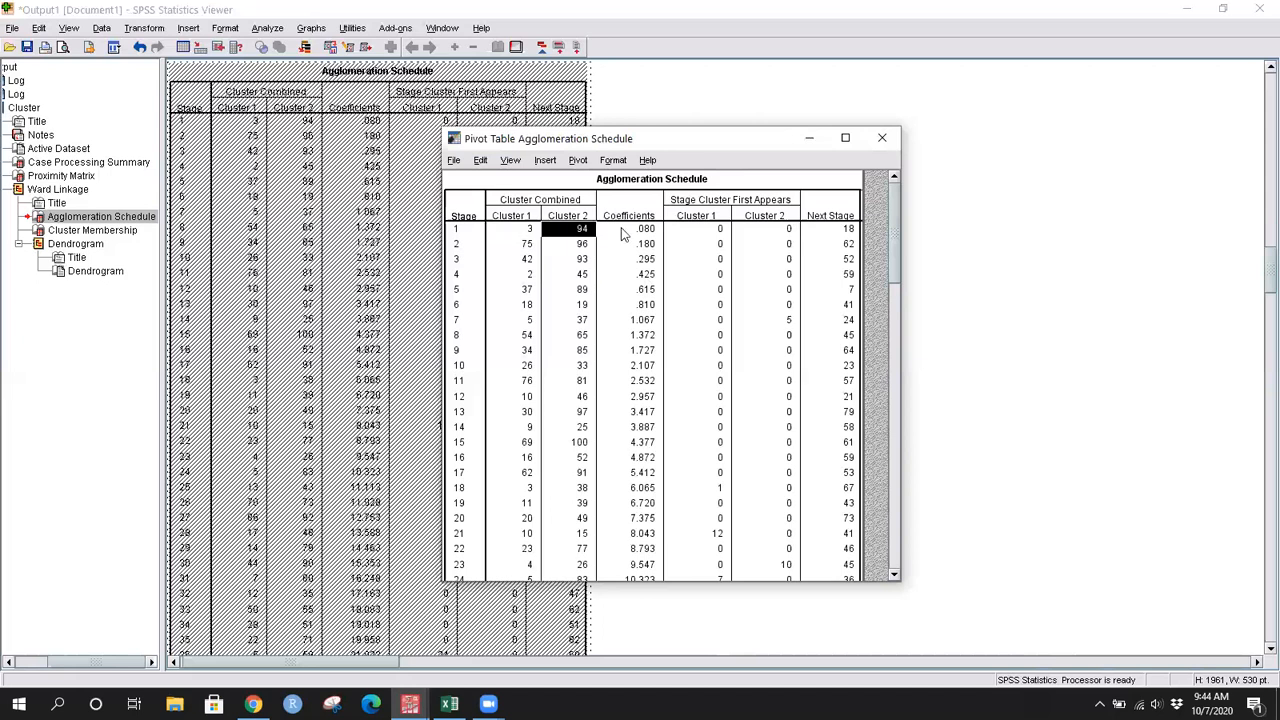
click(626, 231)
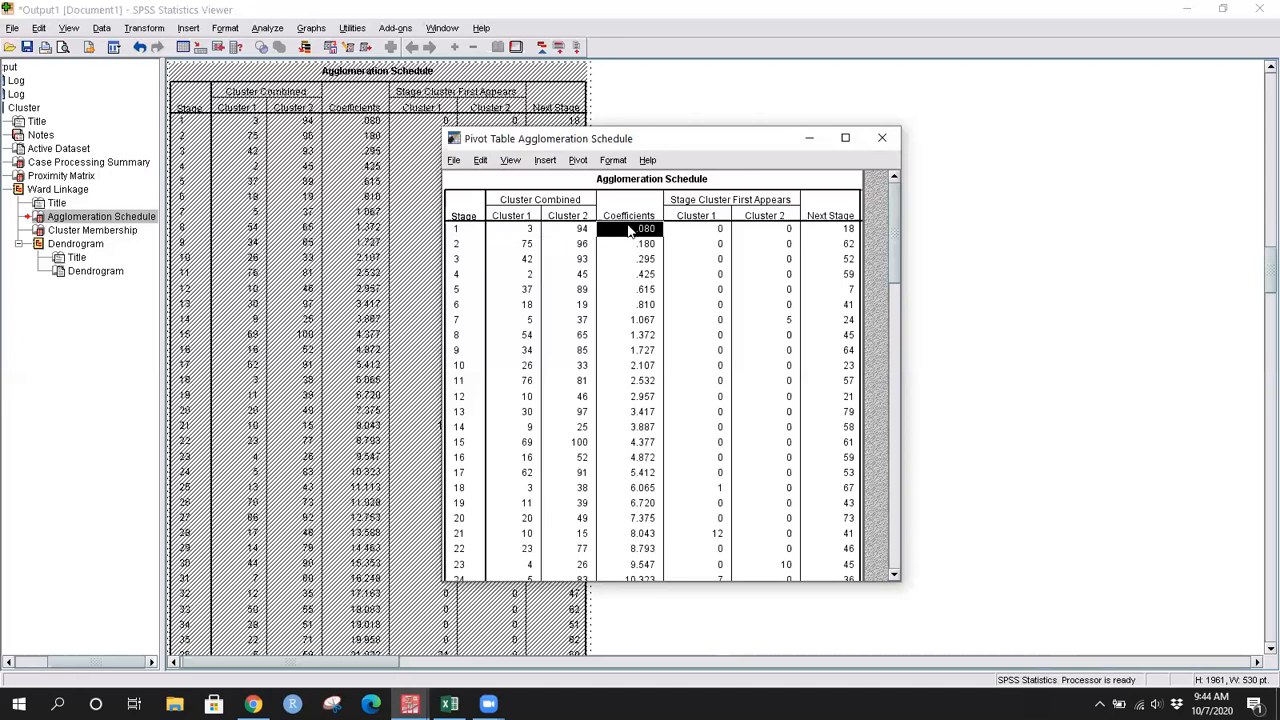
click(535, 230)
click(552, 232)
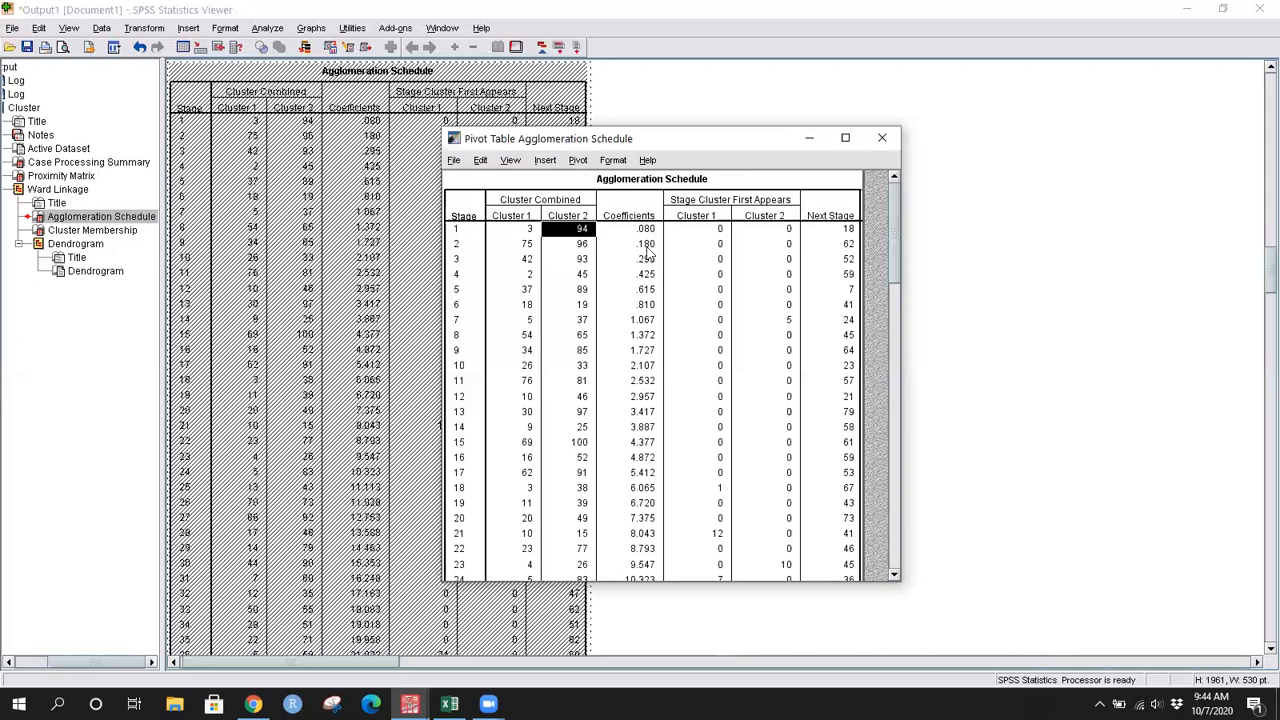
- Look over the coefficients of the early stages and inspect the two clusters combined at stage 16
scroll(653, 474, down, 2)
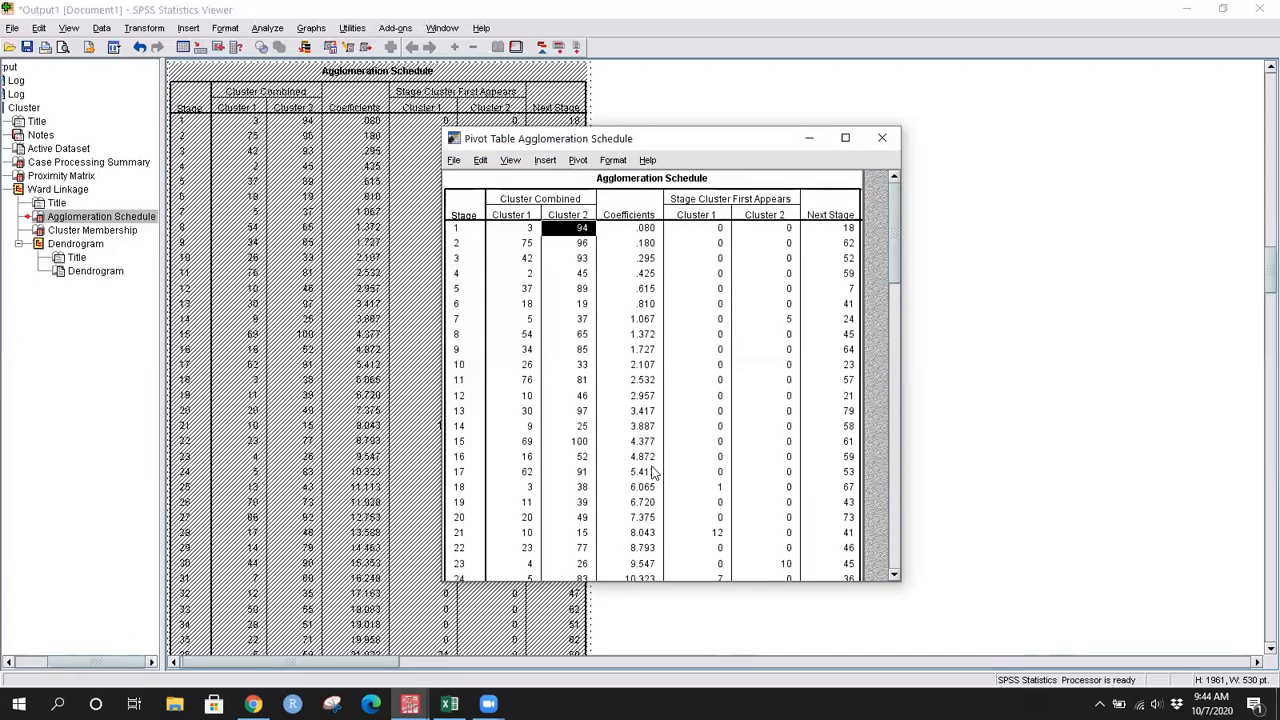
scroll(653, 474, down, 1)
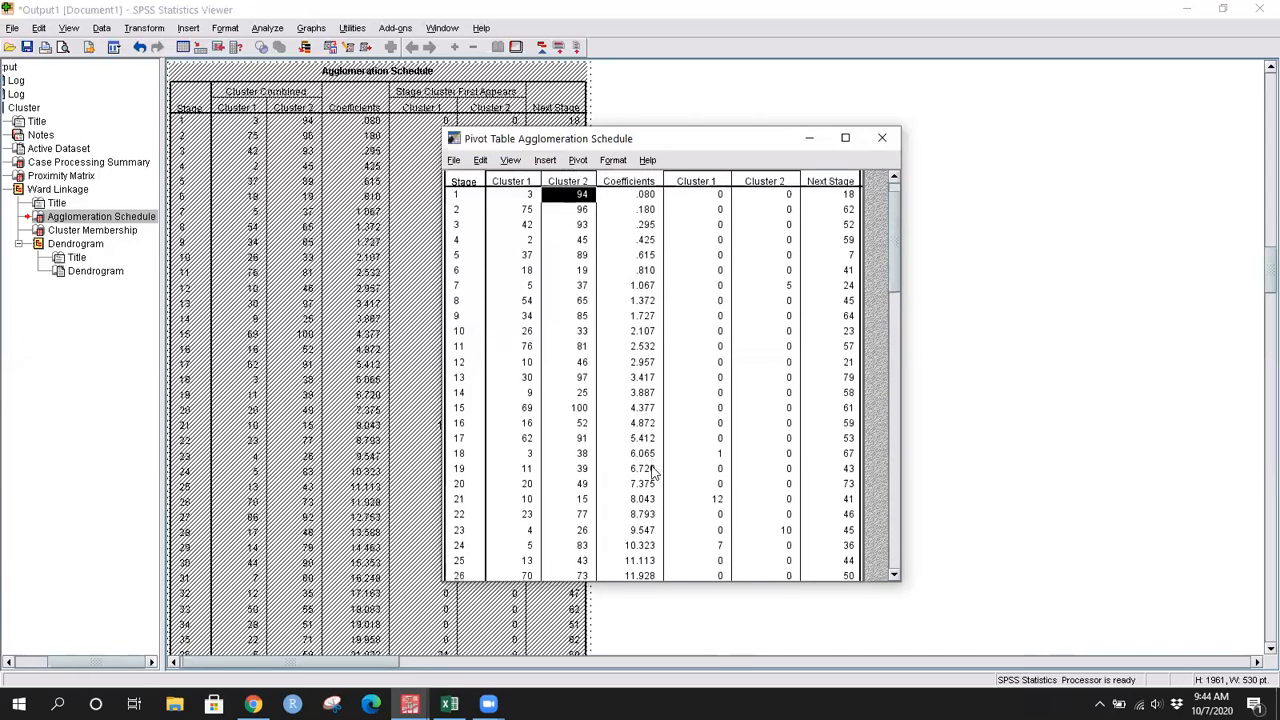
scroll(658, 466, up, 3)
scroll(539, 394, up, 1)
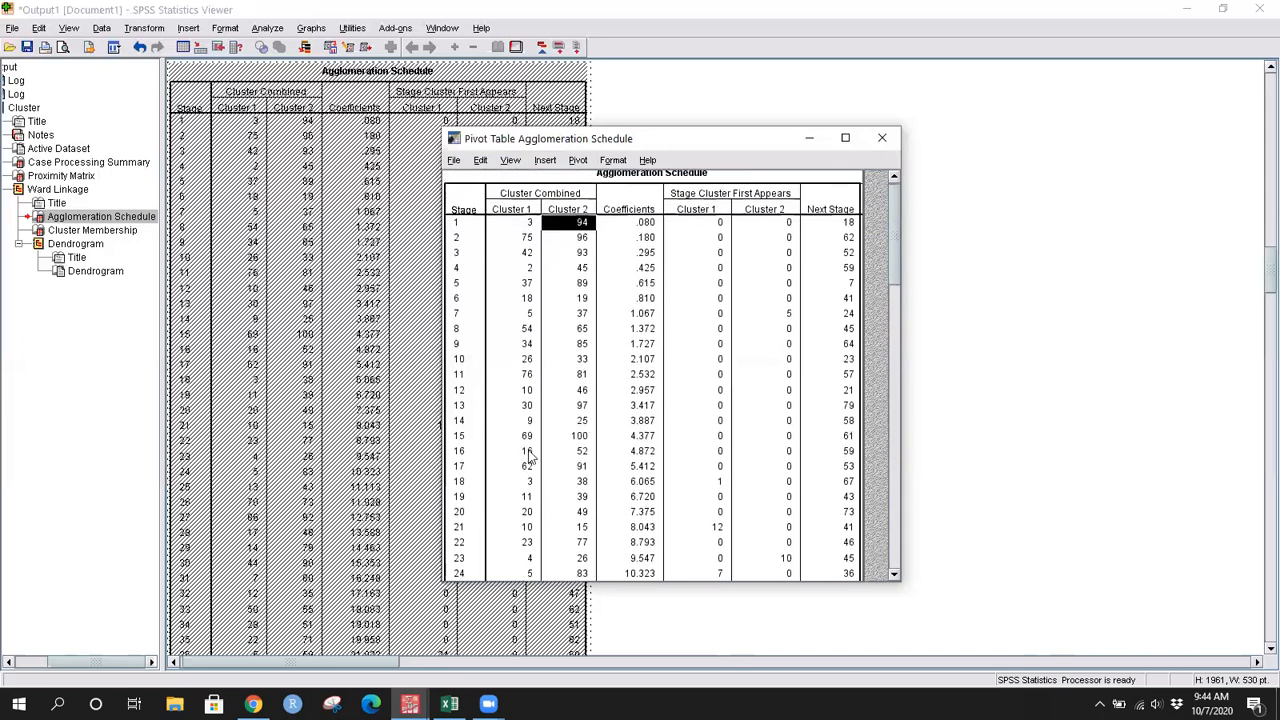
click(528, 453)
click(562, 455)
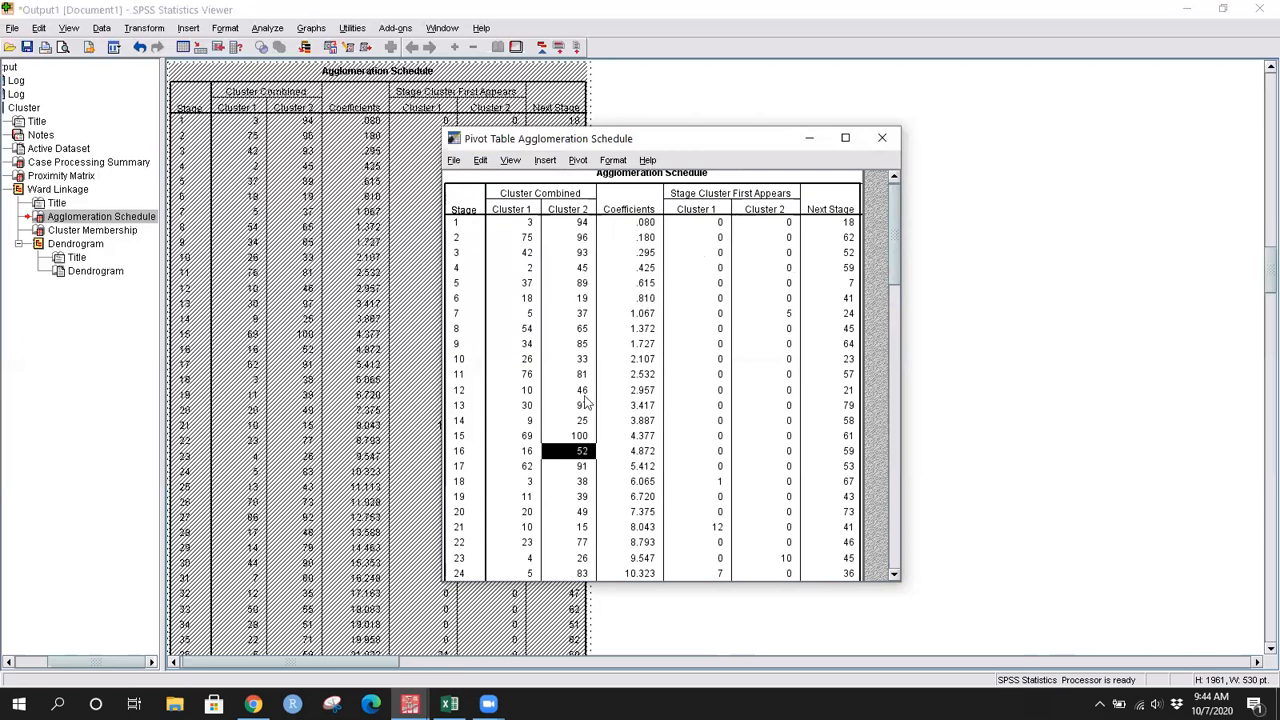
- Inspect the two clusters combined at the final stage, 99, together with their coefficient
drag(894, 276, 906, 565)
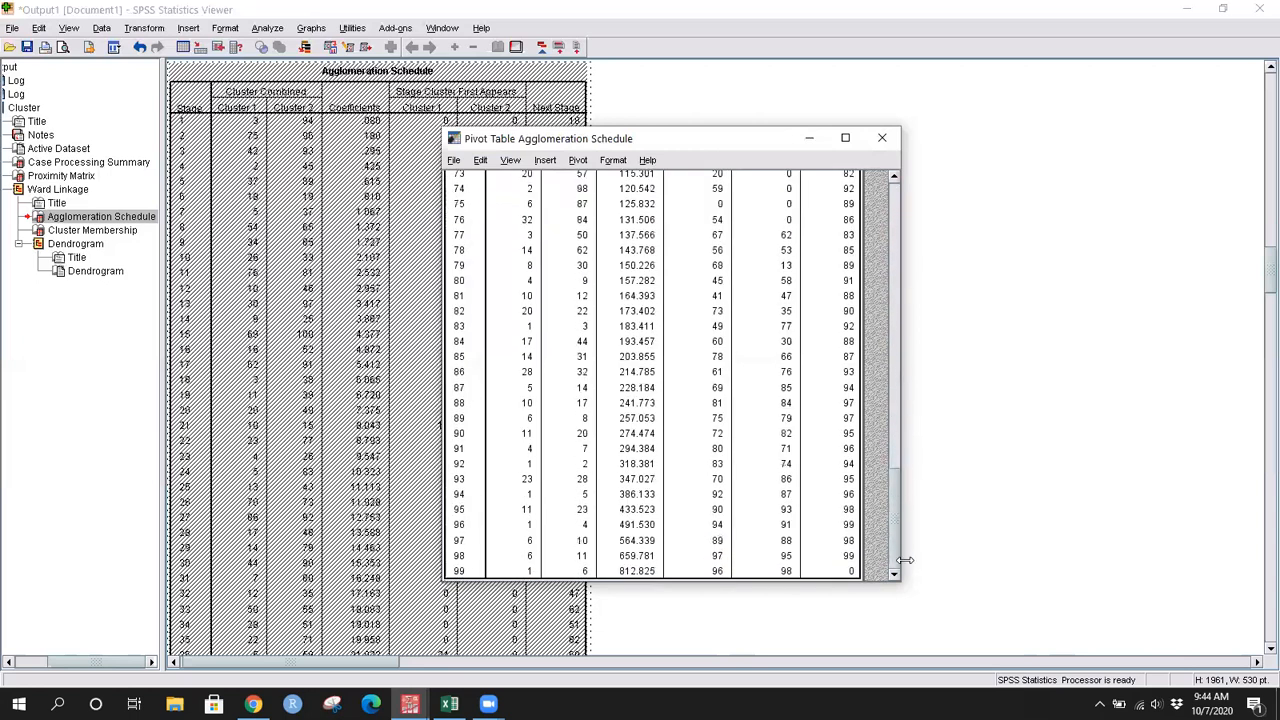
click(509, 572)
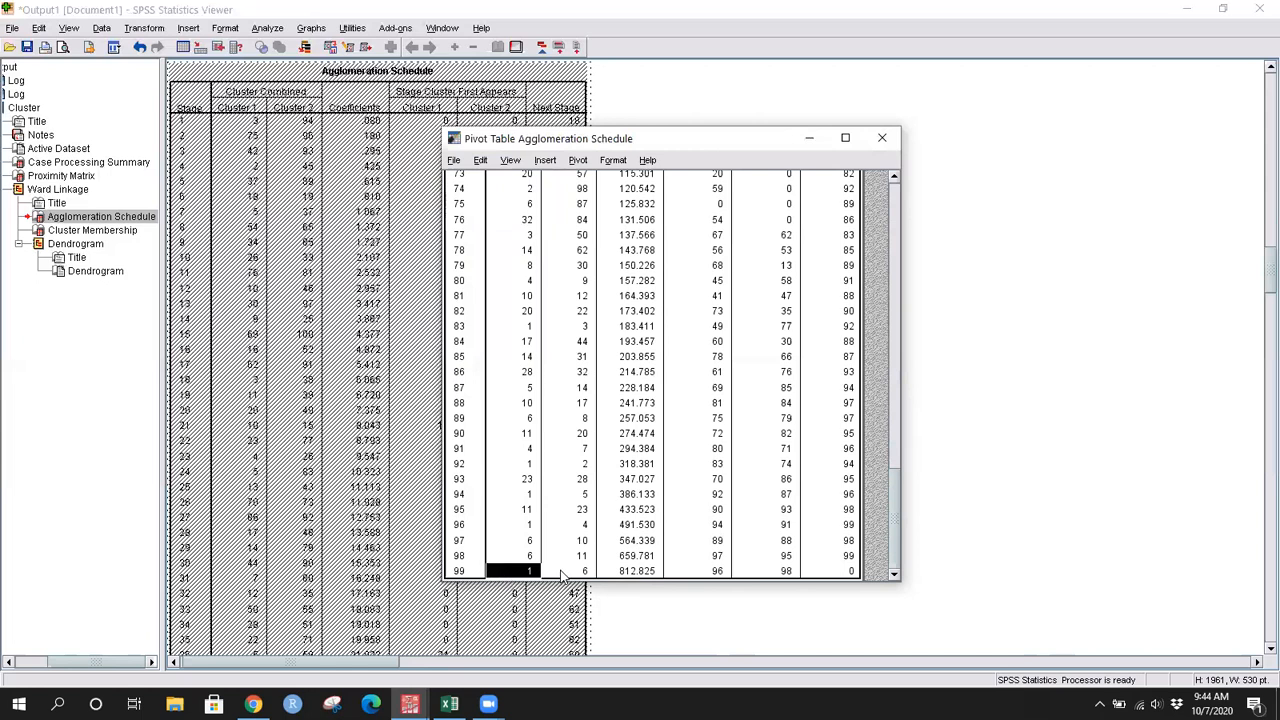
click(562, 574)
click(482, 571)
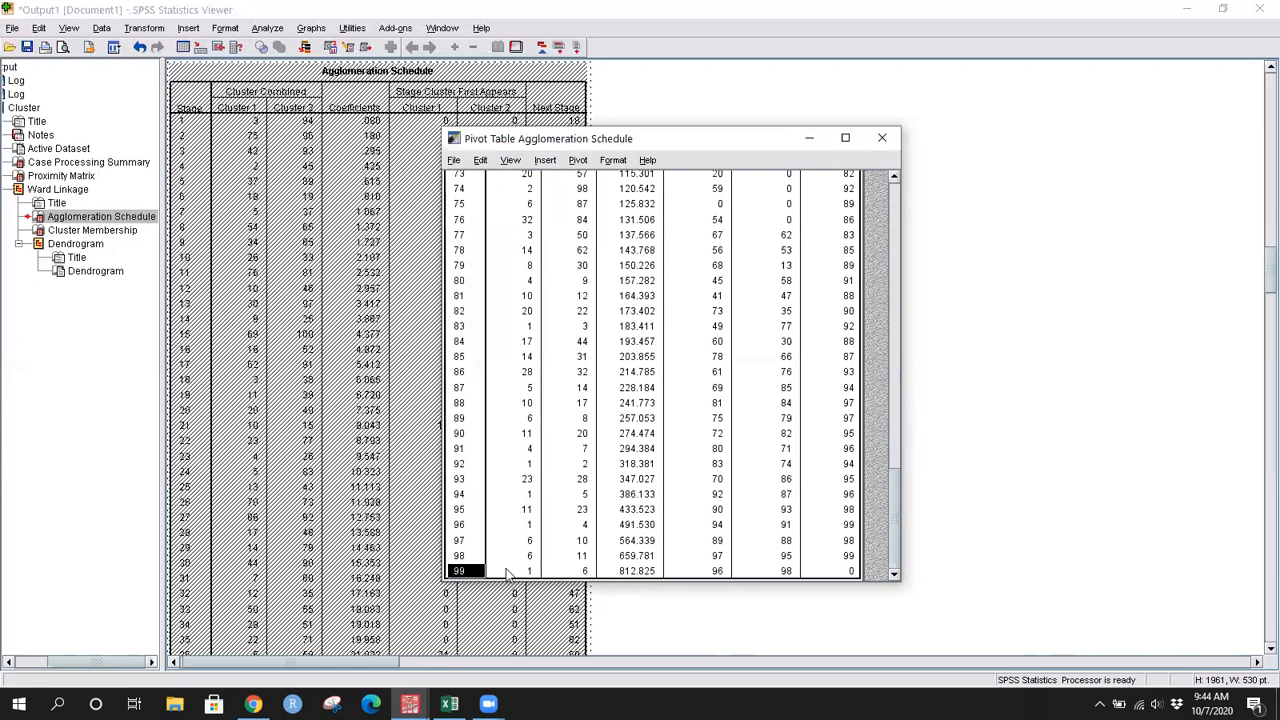
click(512, 572)
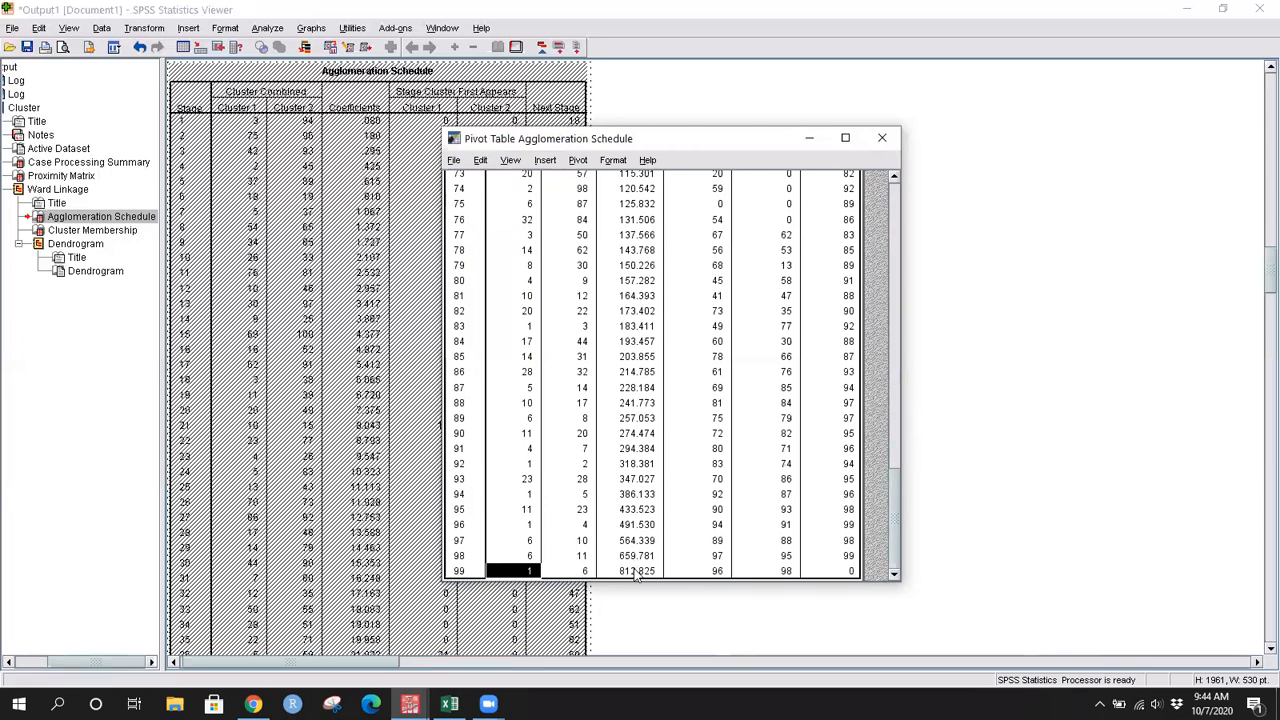
click(645, 571)
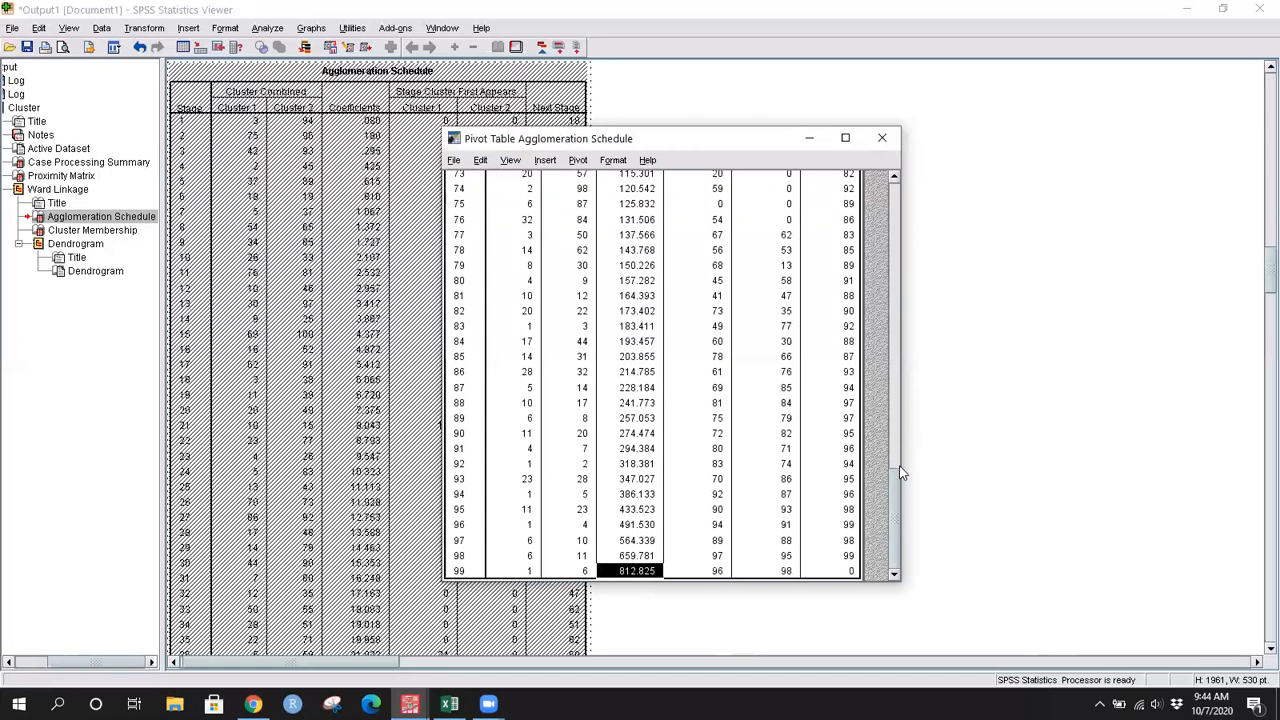
- Return to the first stages and inspect stage 3's two combined clusters and their coefficient
drag(900, 473, 891, 180)
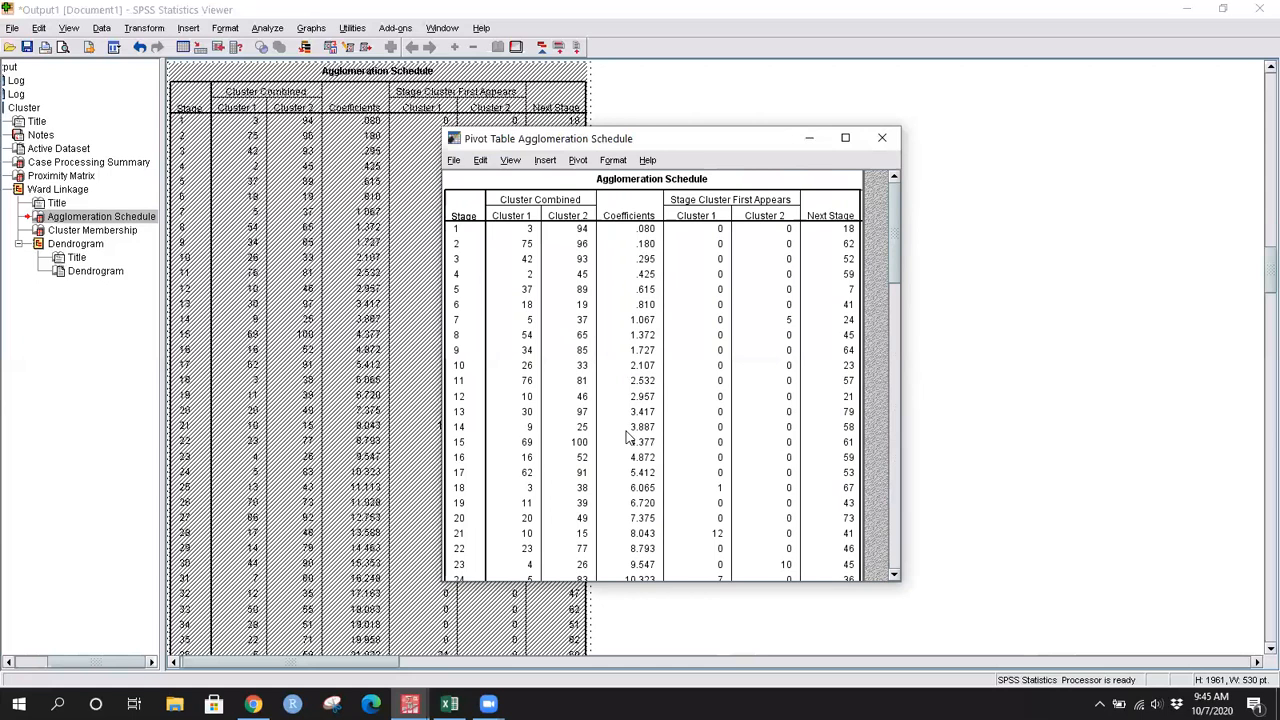
click(738, 264)
click(640, 260)
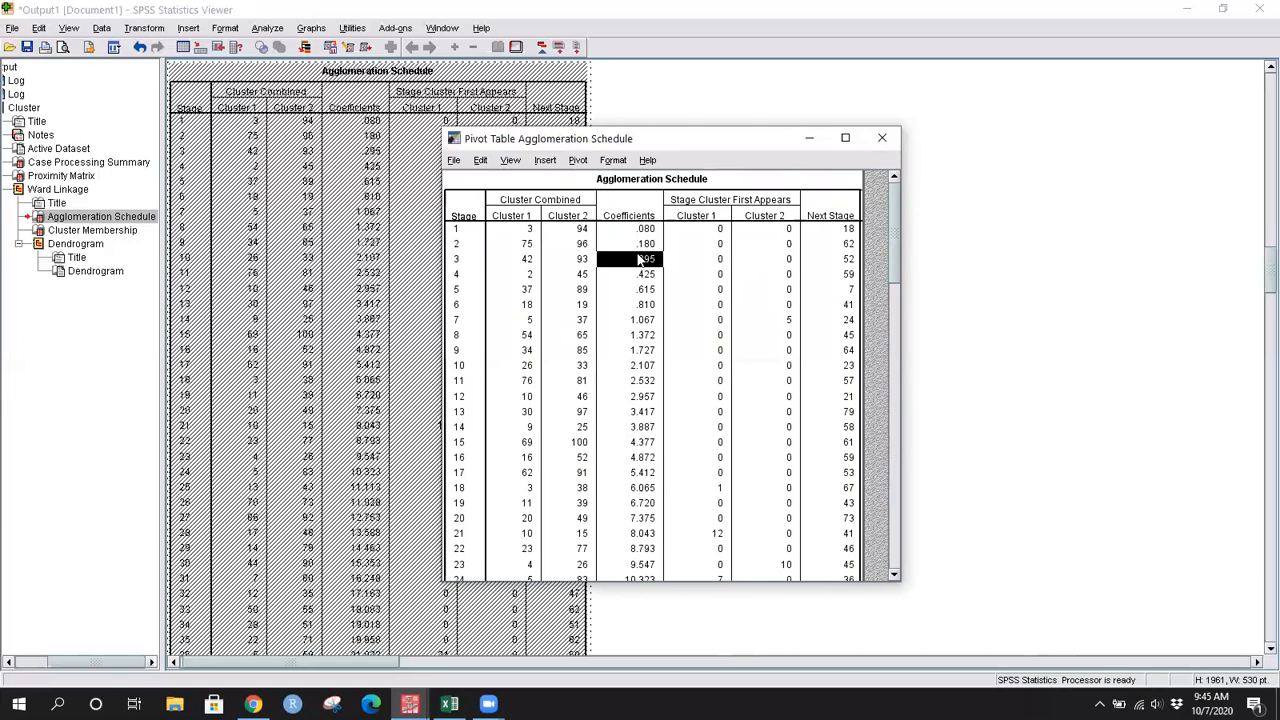
click(556, 262)
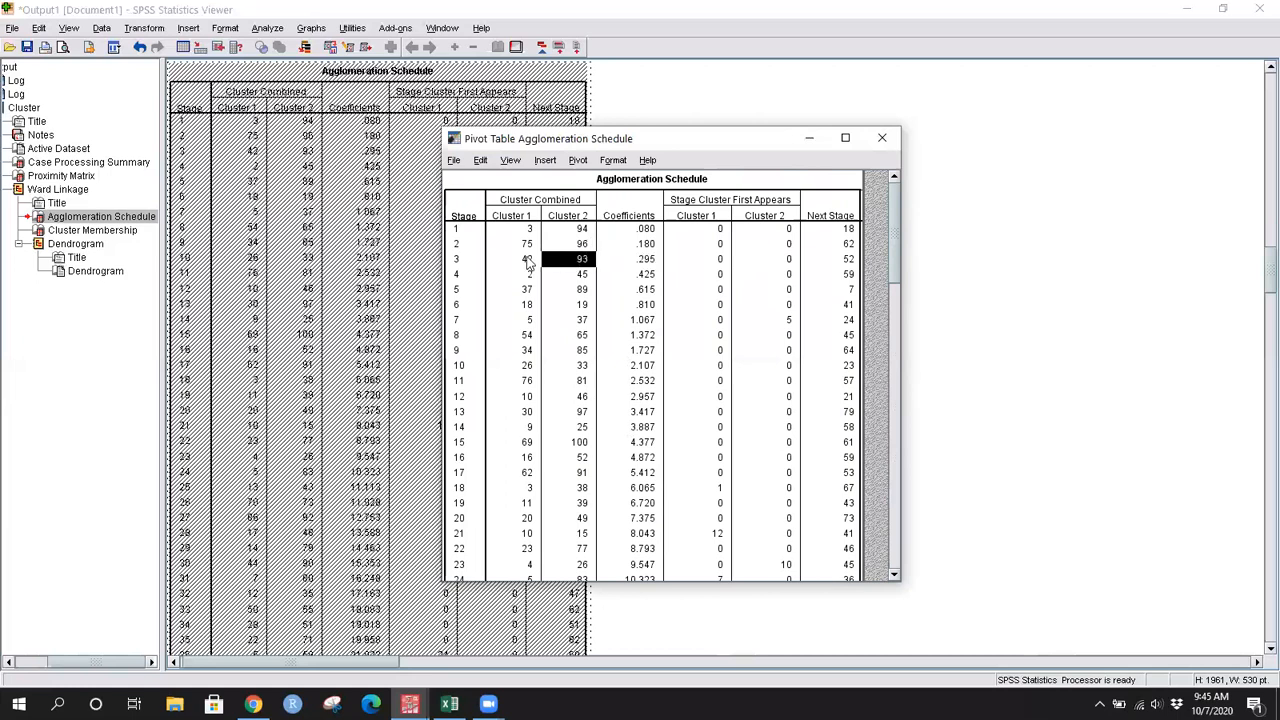
click(527, 261)
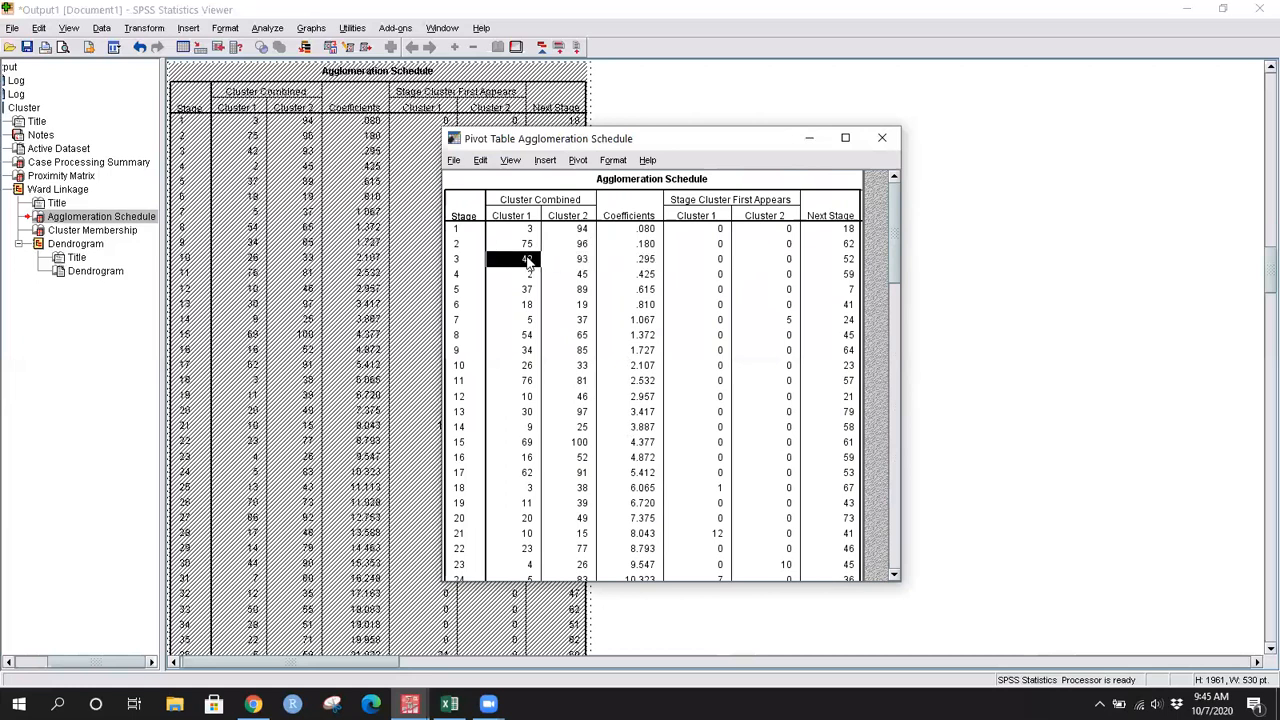
click(636, 262)
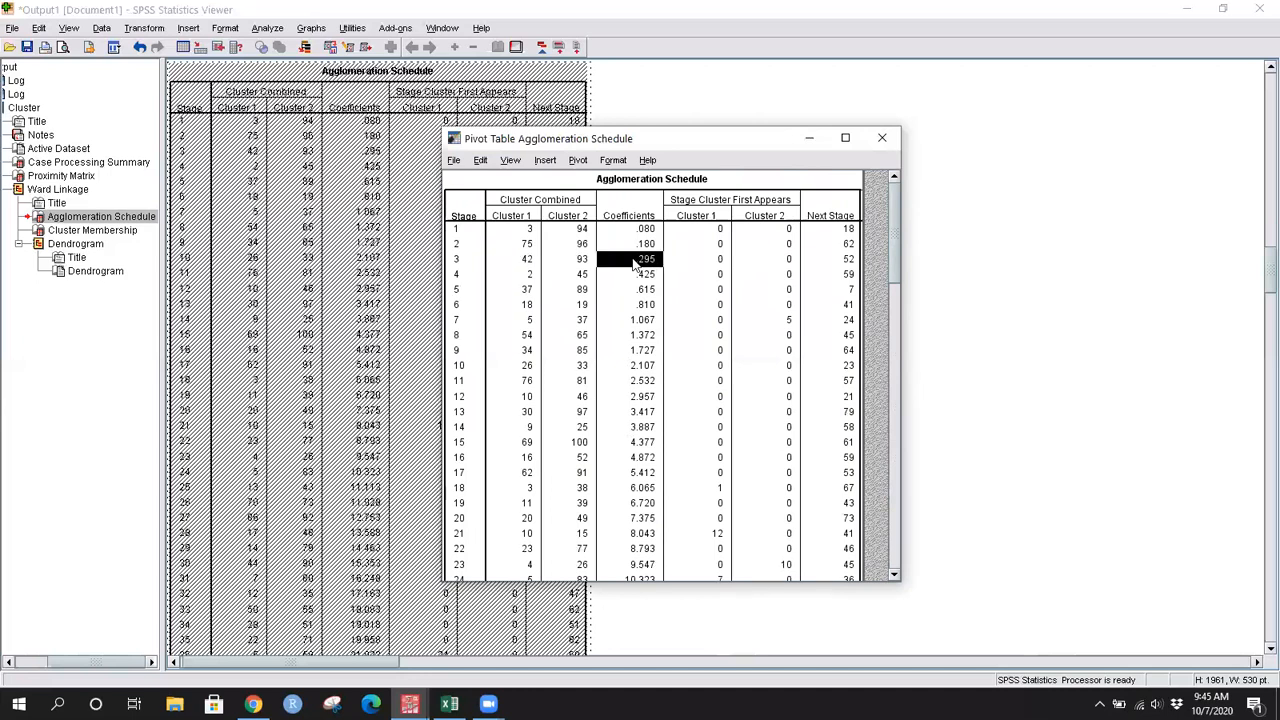
- Check stage 3's Stage Cluster First Appears values against its combined clusters, followed by its Next Stage entry
click(711, 263)
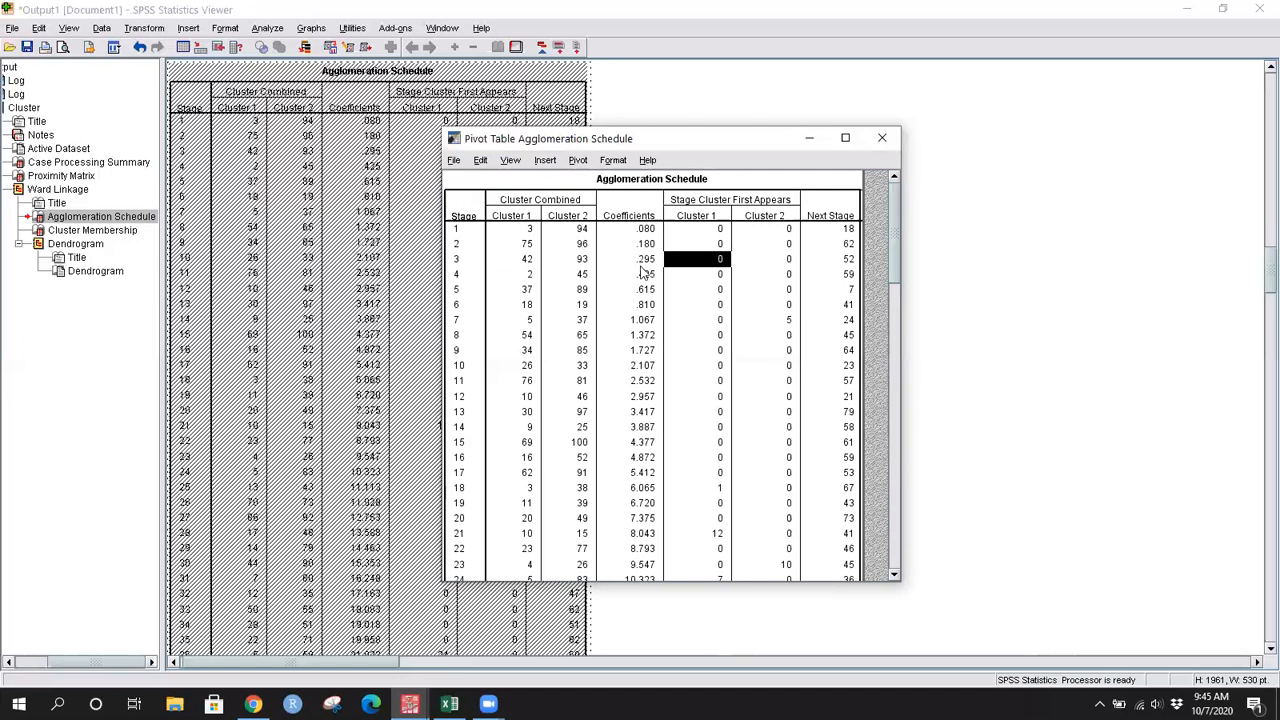
click(760, 263)
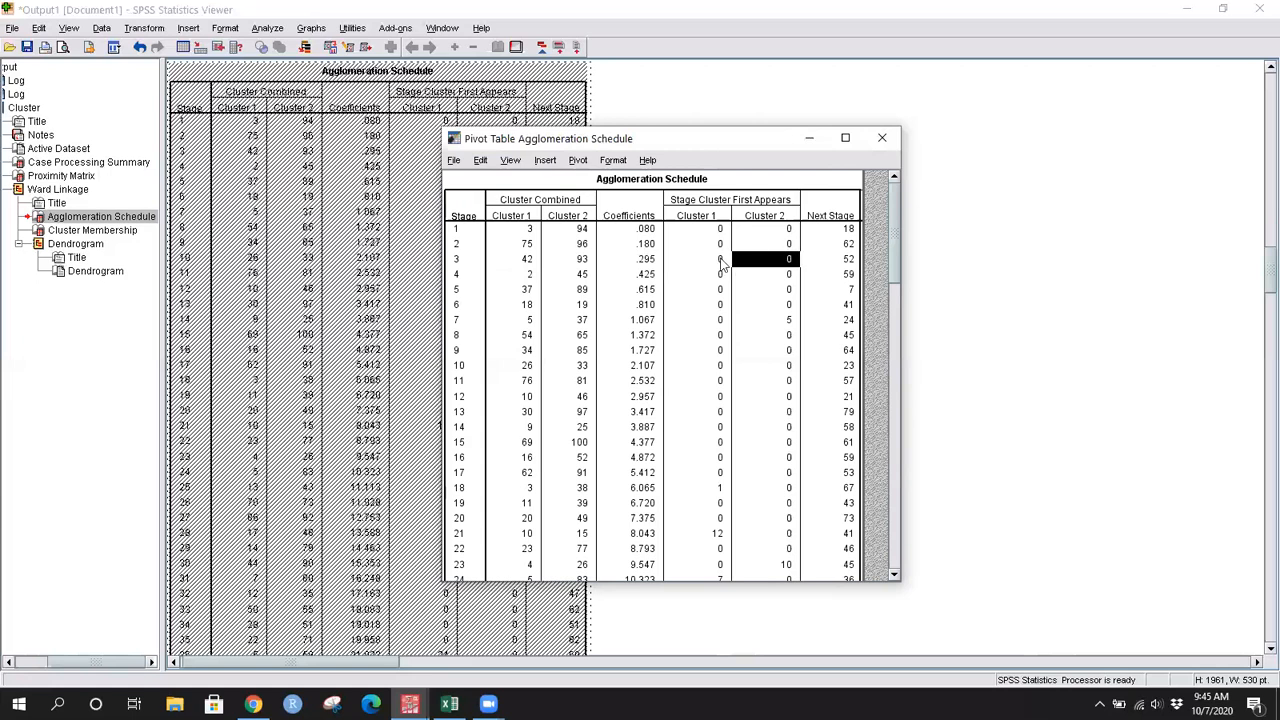
key(Left)
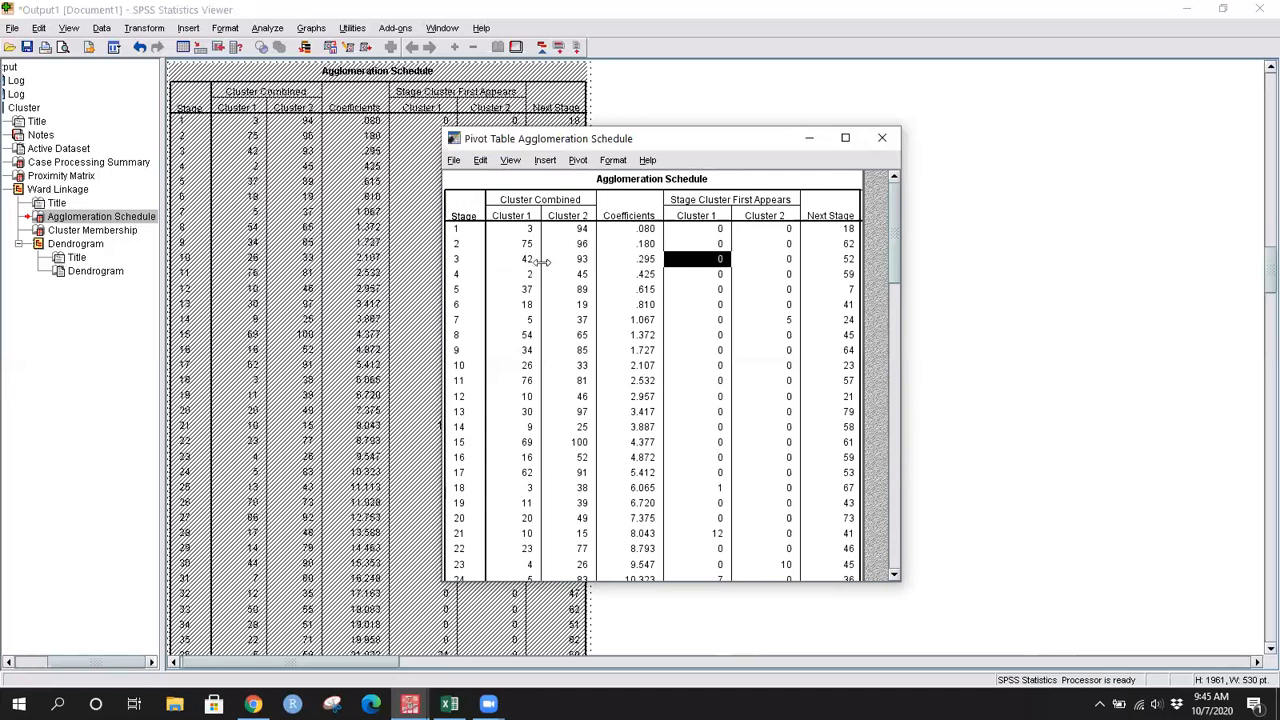
click(530, 262)
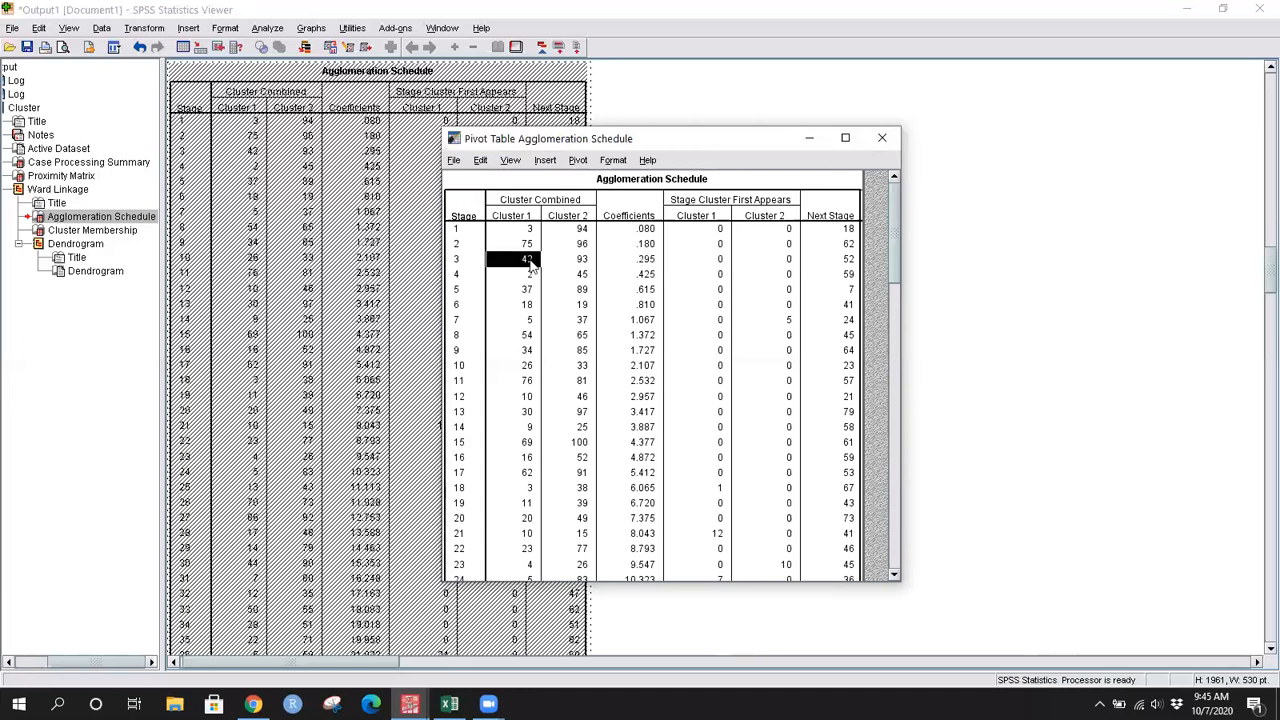
click(718, 266)
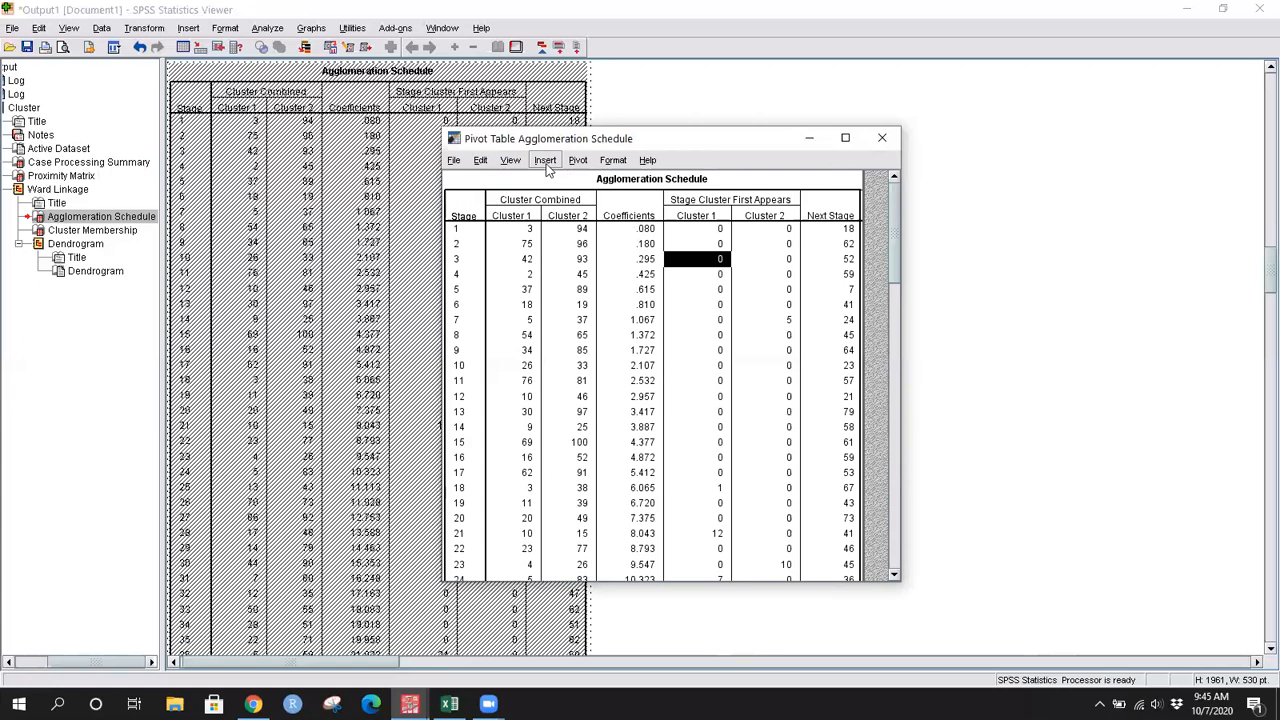
click(528, 262)
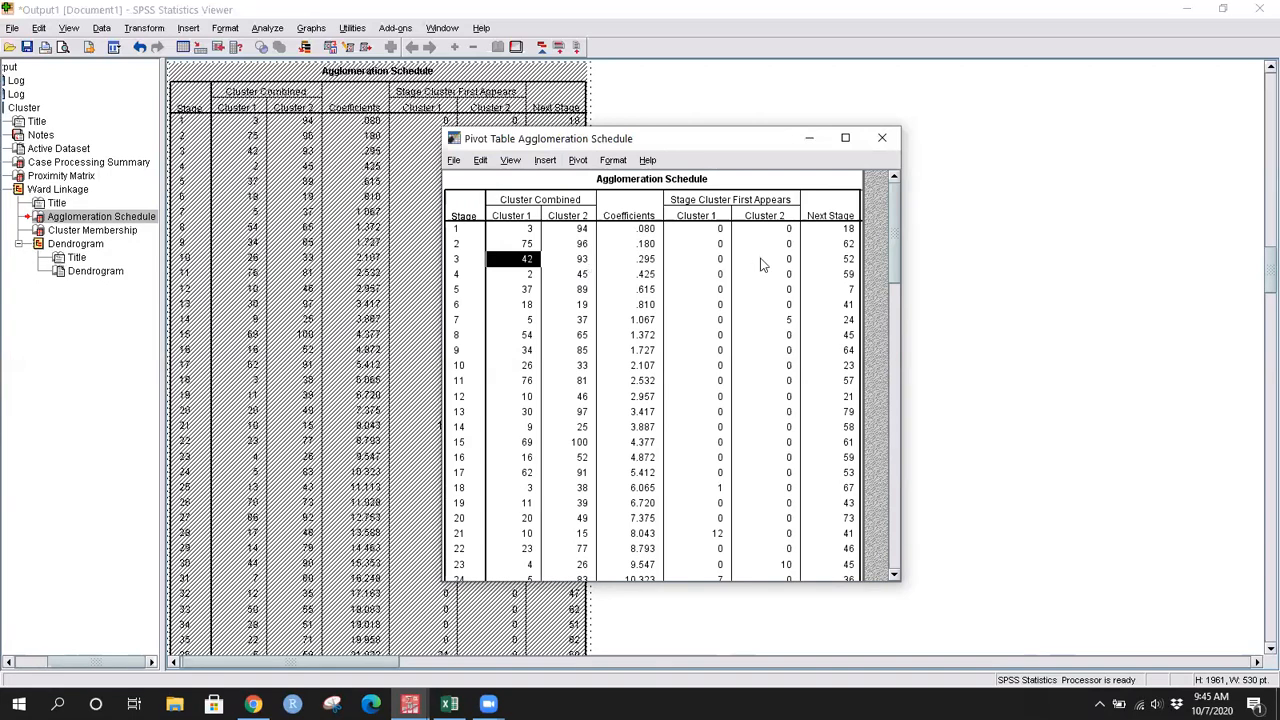
click(835, 260)
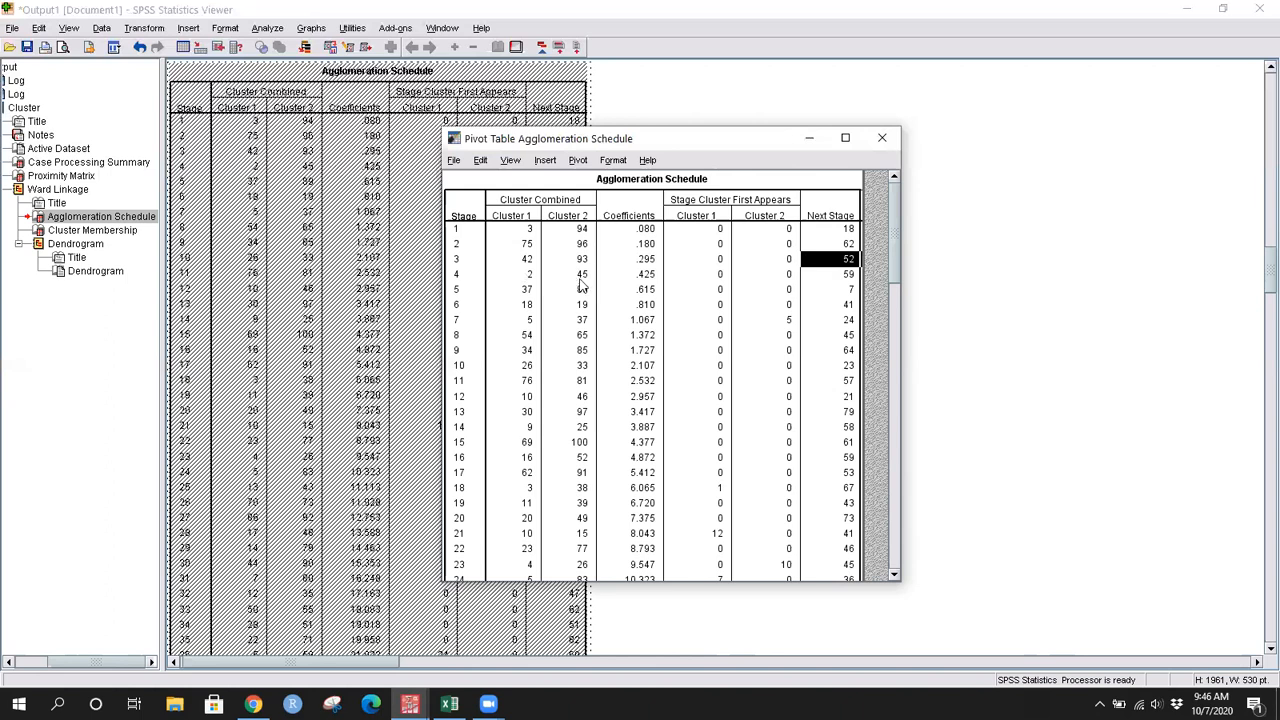
- Inspect the two clusters combined at stage 1 and their coefficient
click(530, 229)
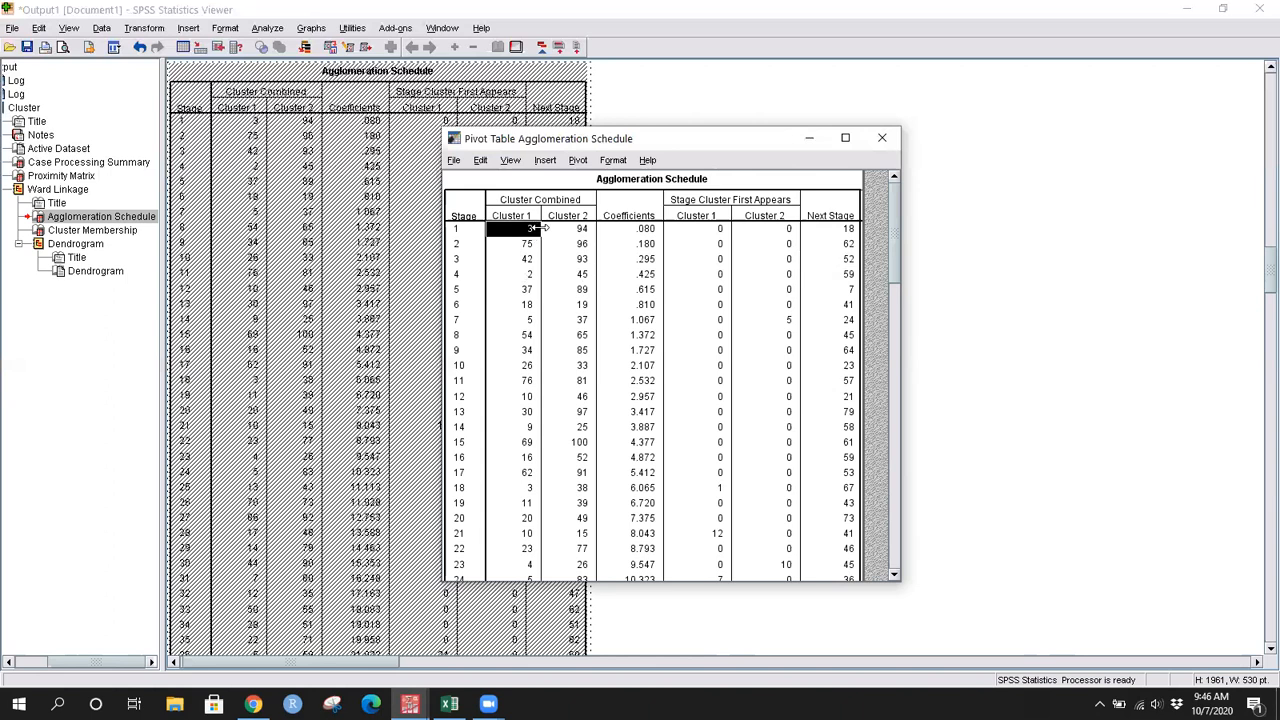
click(562, 233)
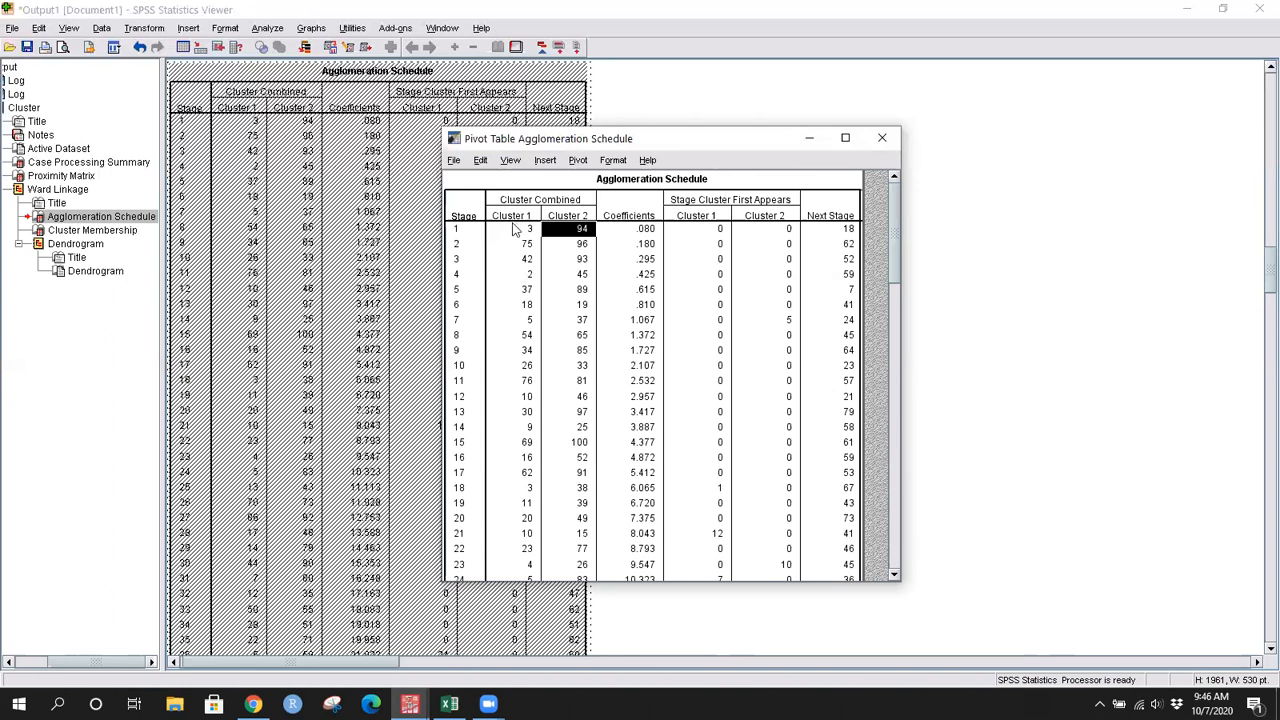
click(644, 233)
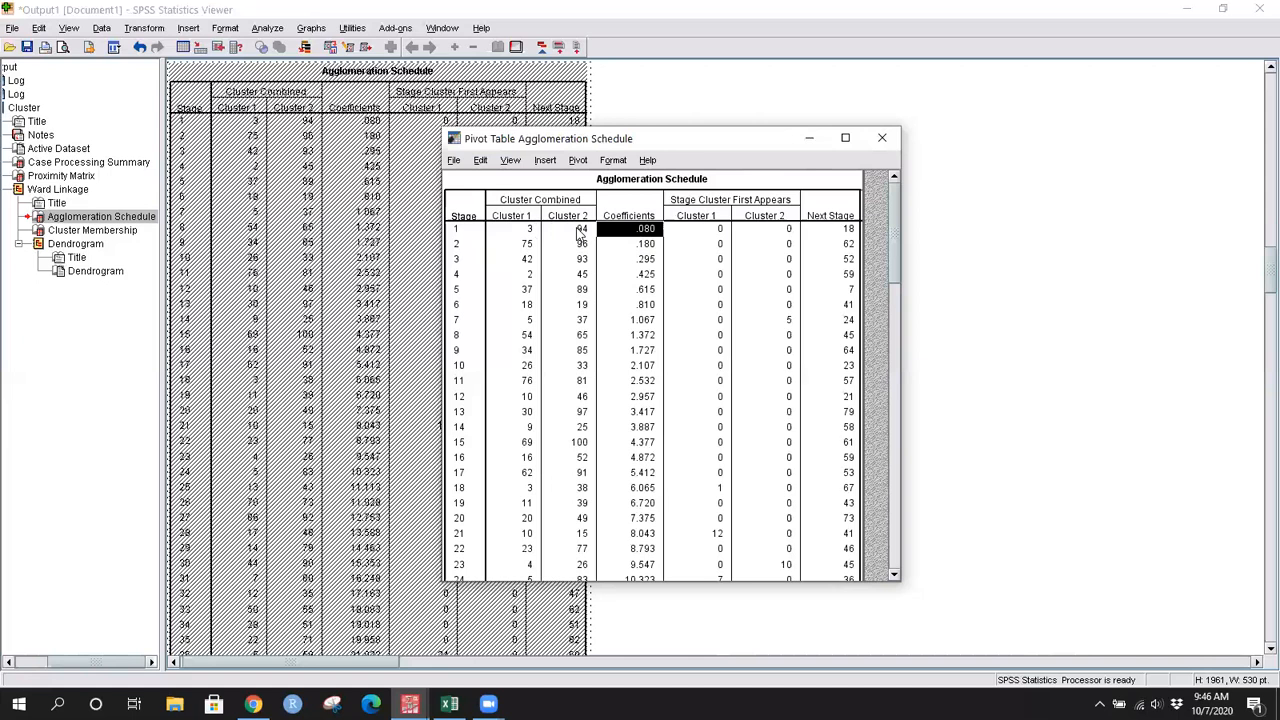
- Check stage 1's Stage Cluster First Appears values against its two combined clusters
key(Right)
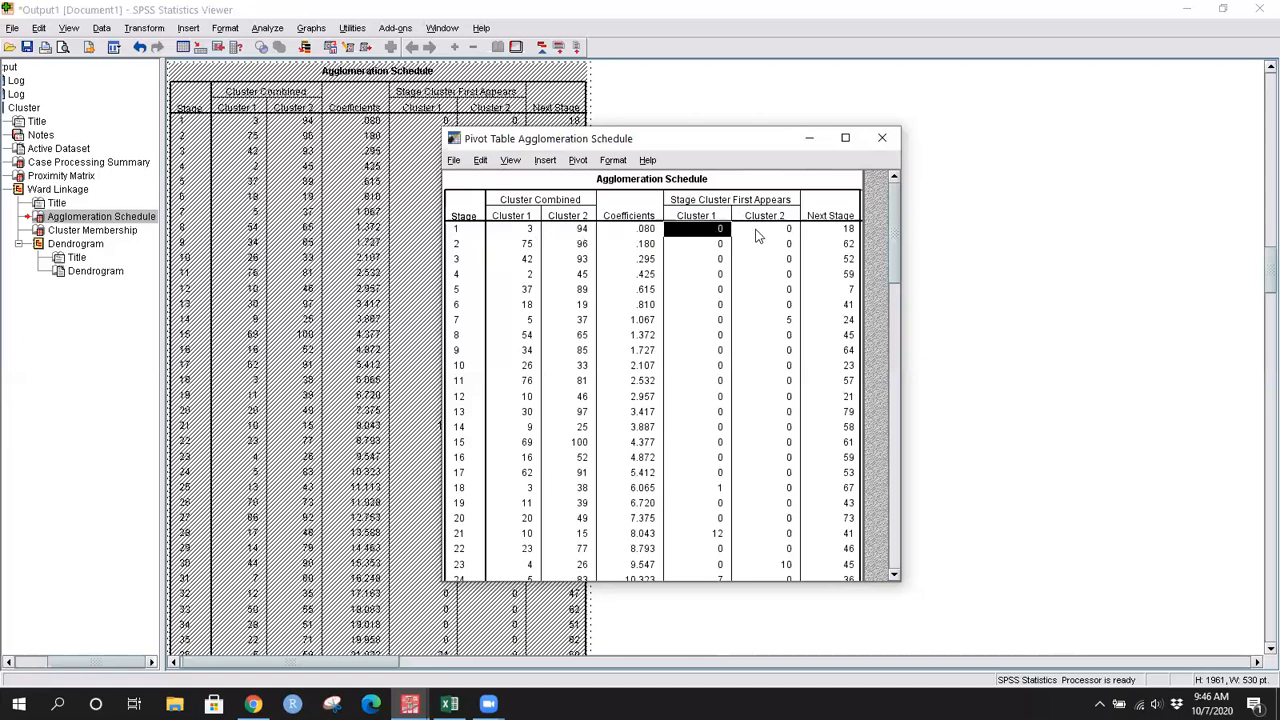
key(Right)
click(719, 232)
click(581, 233)
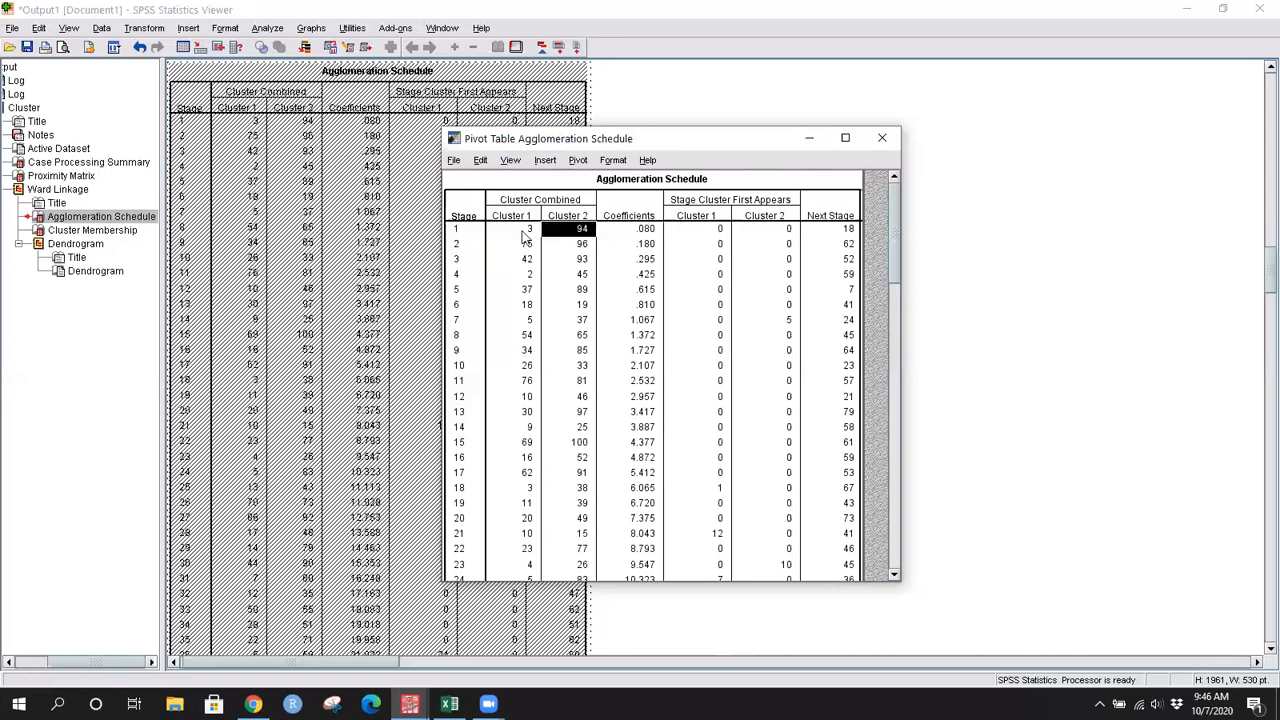
click(524, 233)
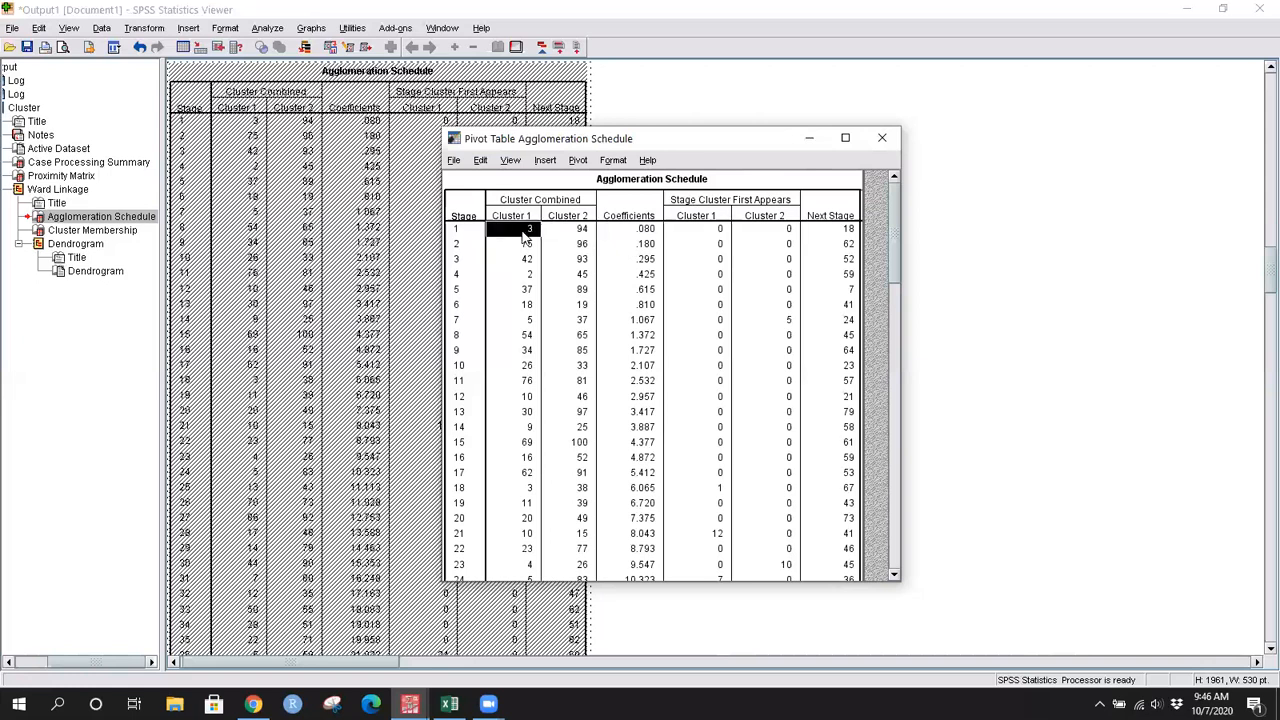
- Review stage 1's row through its Next Stage entry and trace its Cluster 1 to the clusters combined at stage 18
click(579, 231)
click(630, 232)
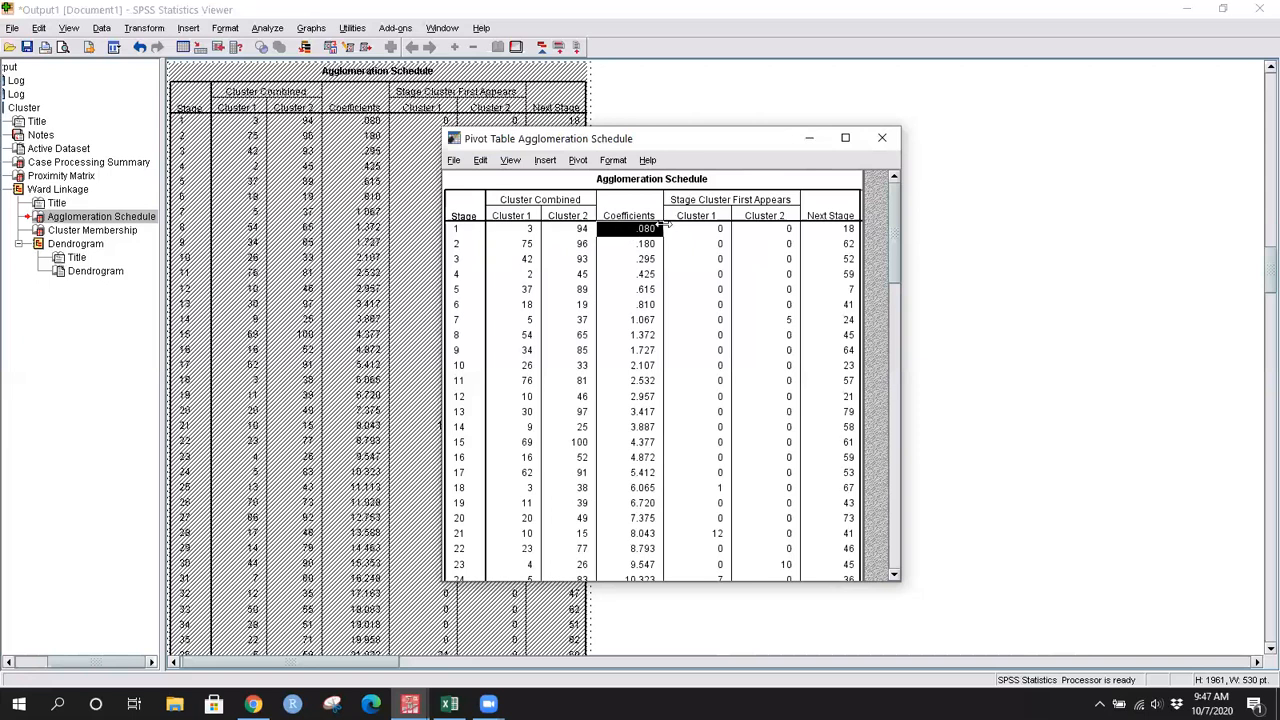
click(852, 229)
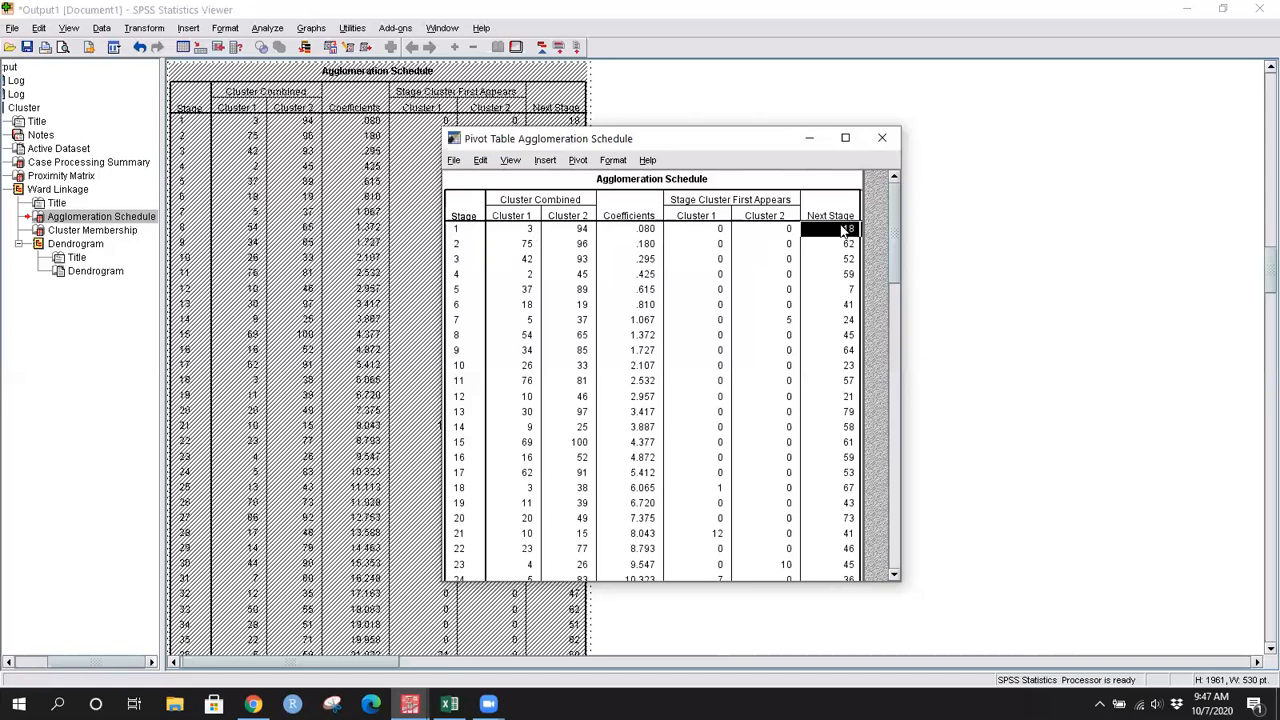
click(510, 488)
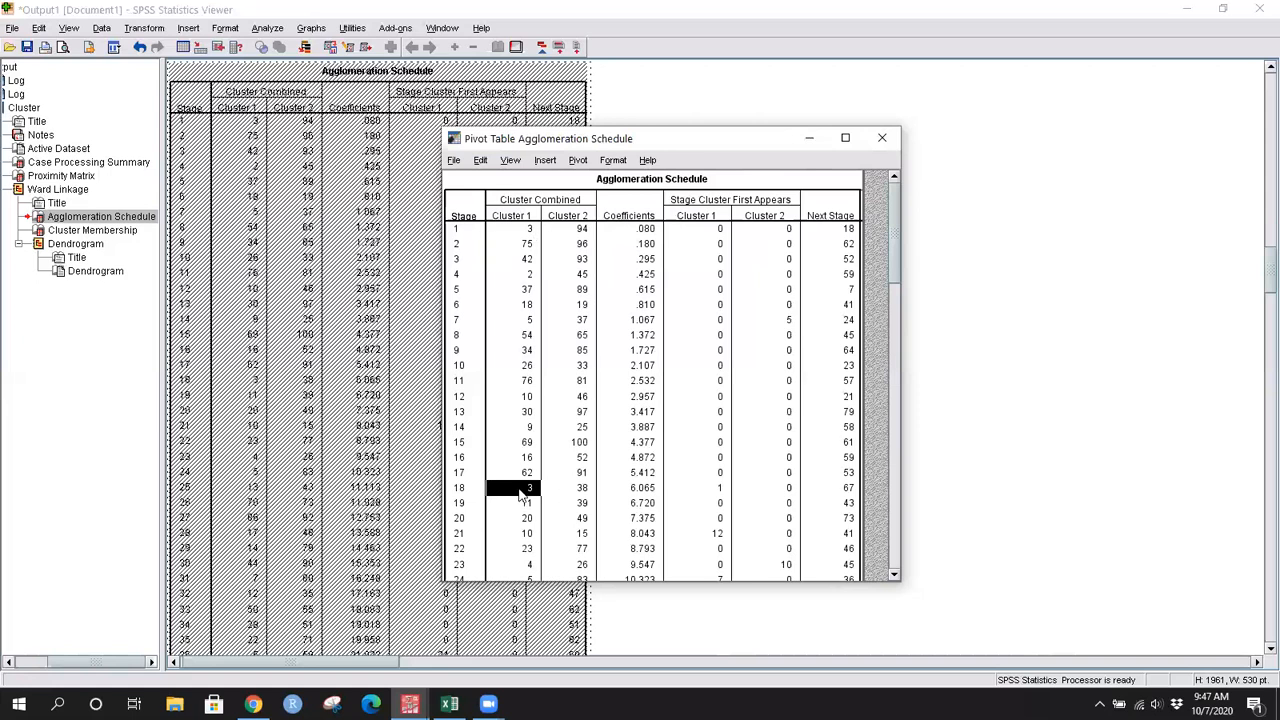
click(521, 231)
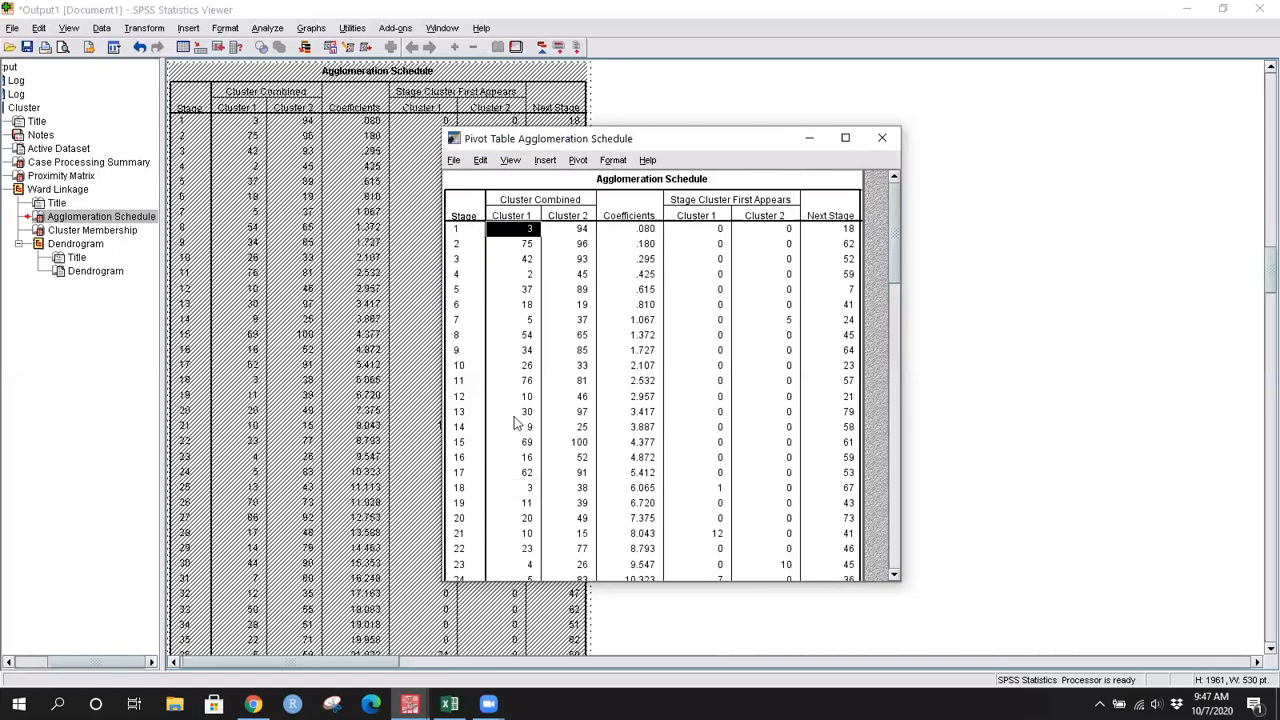
click(524, 488)
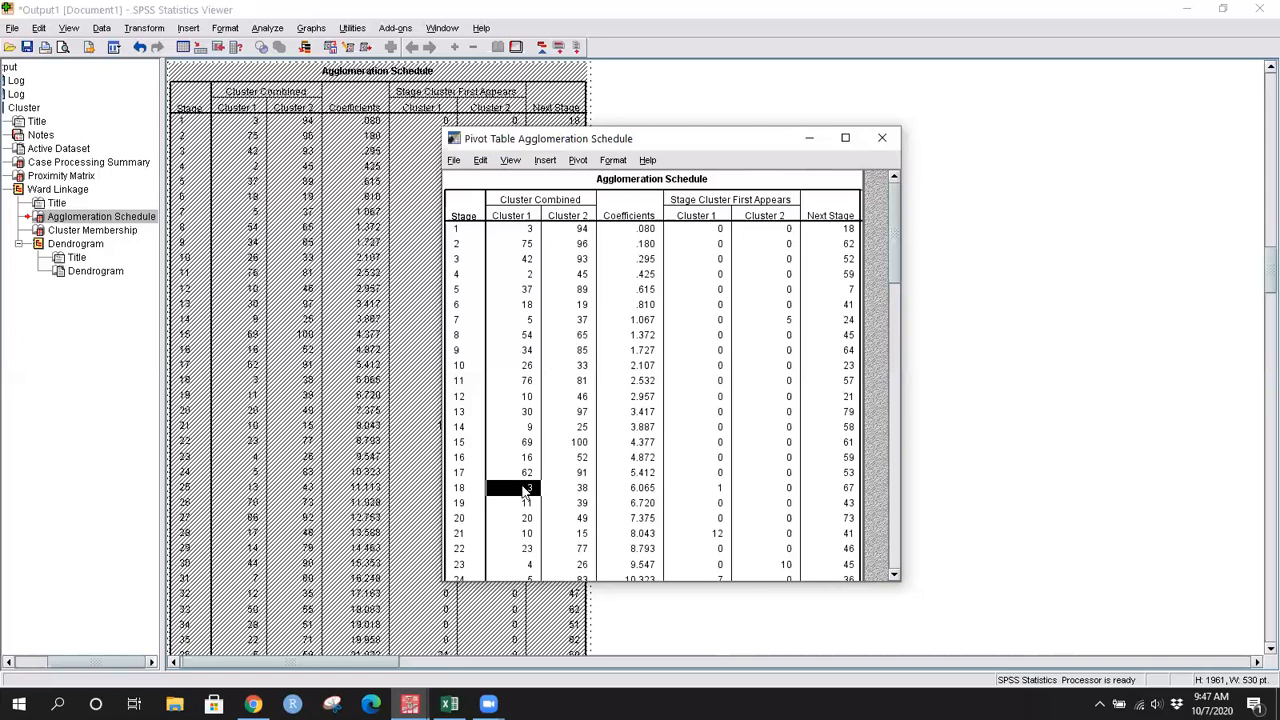
click(582, 488)
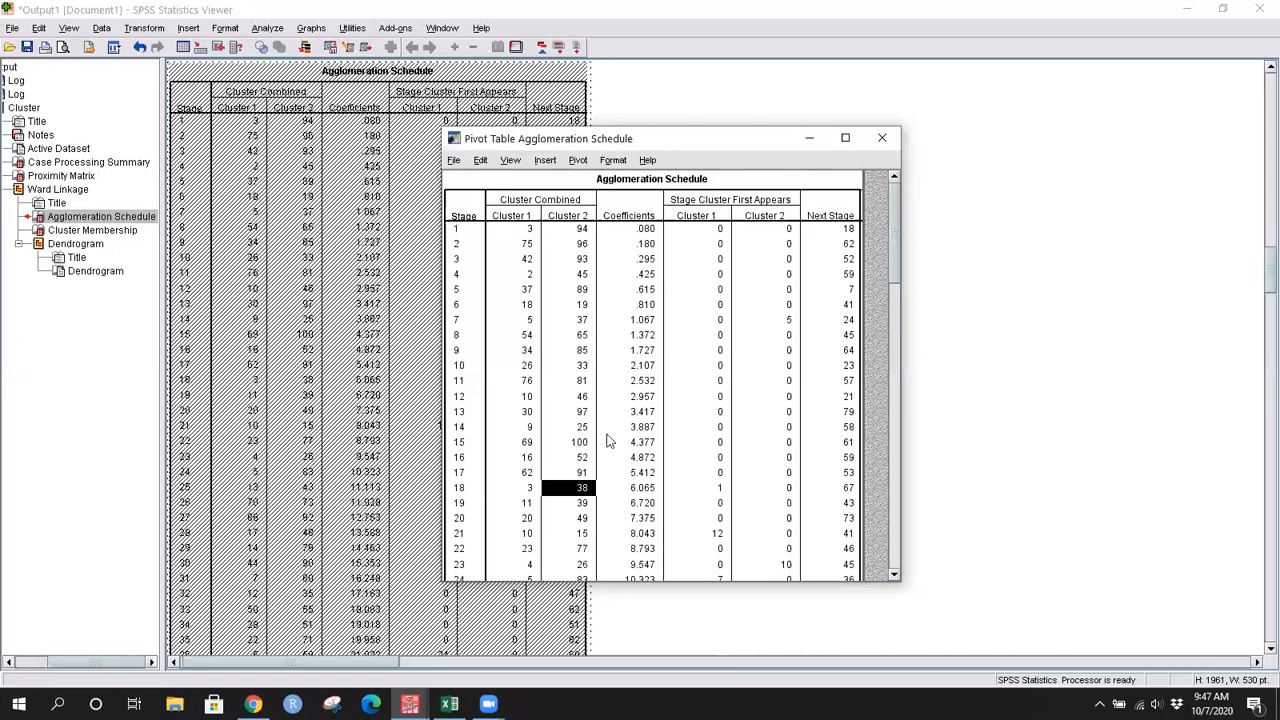
- Compare stage 18's Stage Cluster First Appears values with its two combined clusters
click(719, 489)
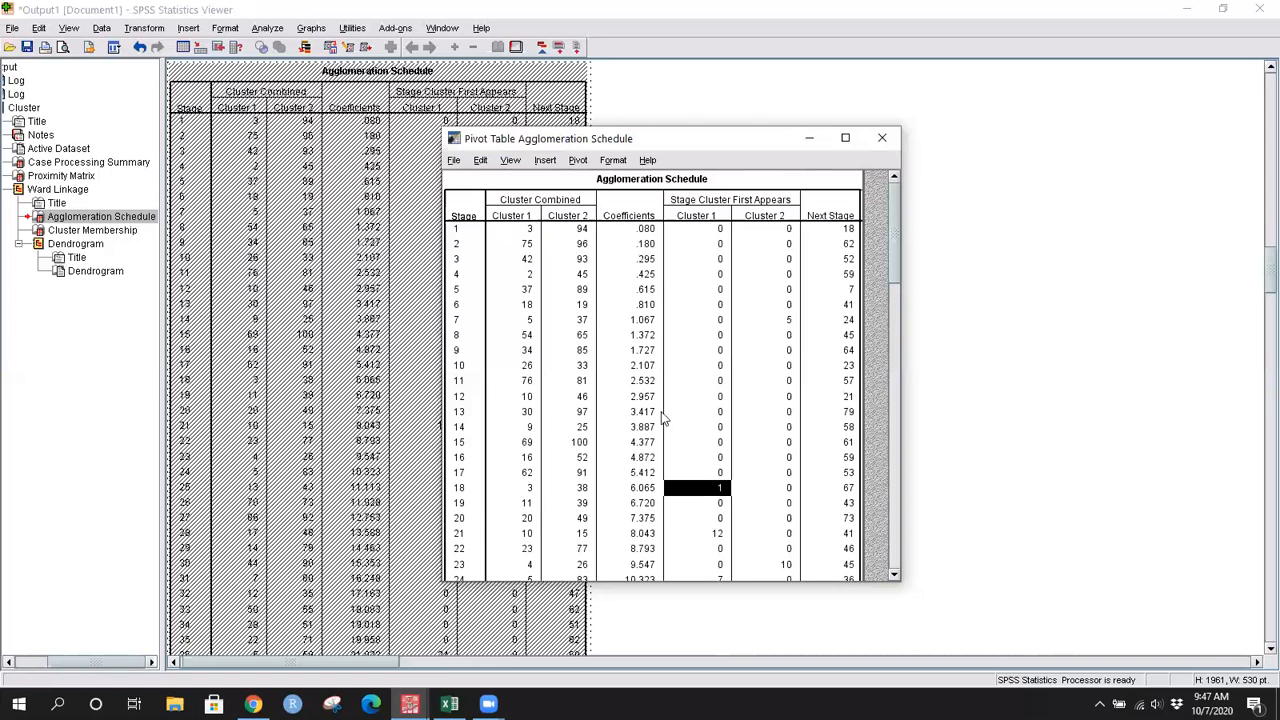
click(529, 489)
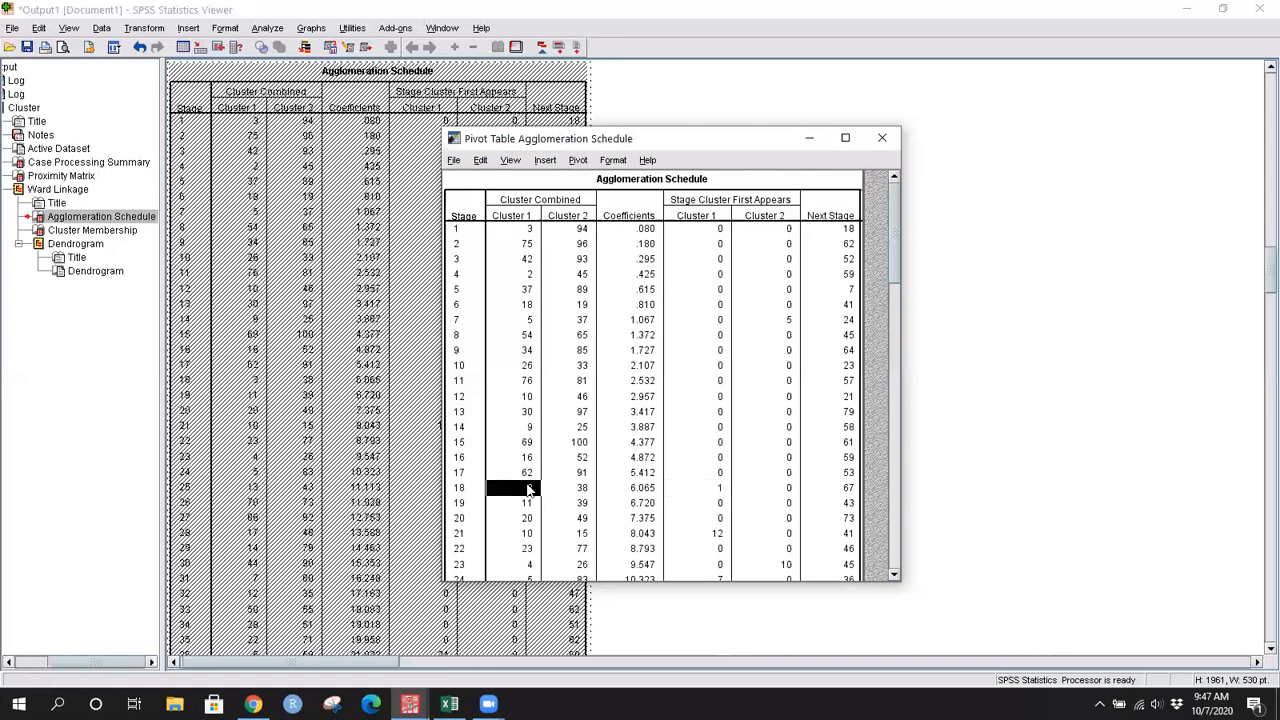
click(790, 492)
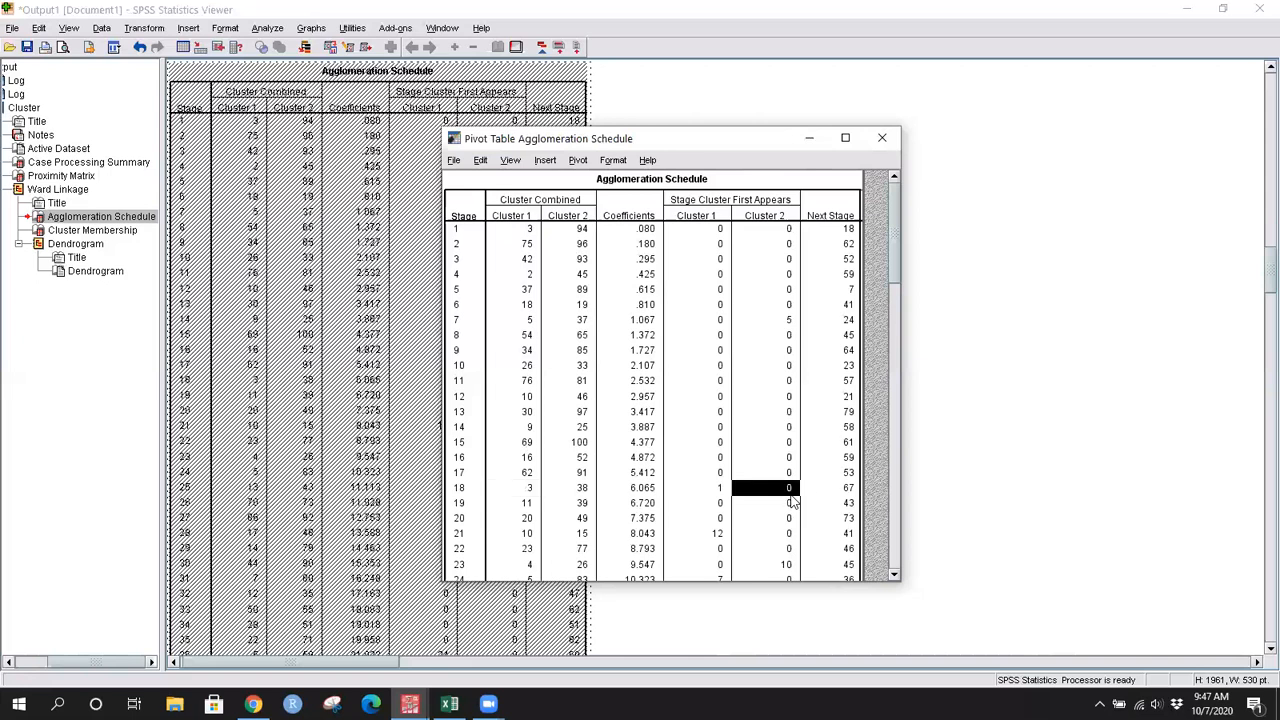
click(570, 490)
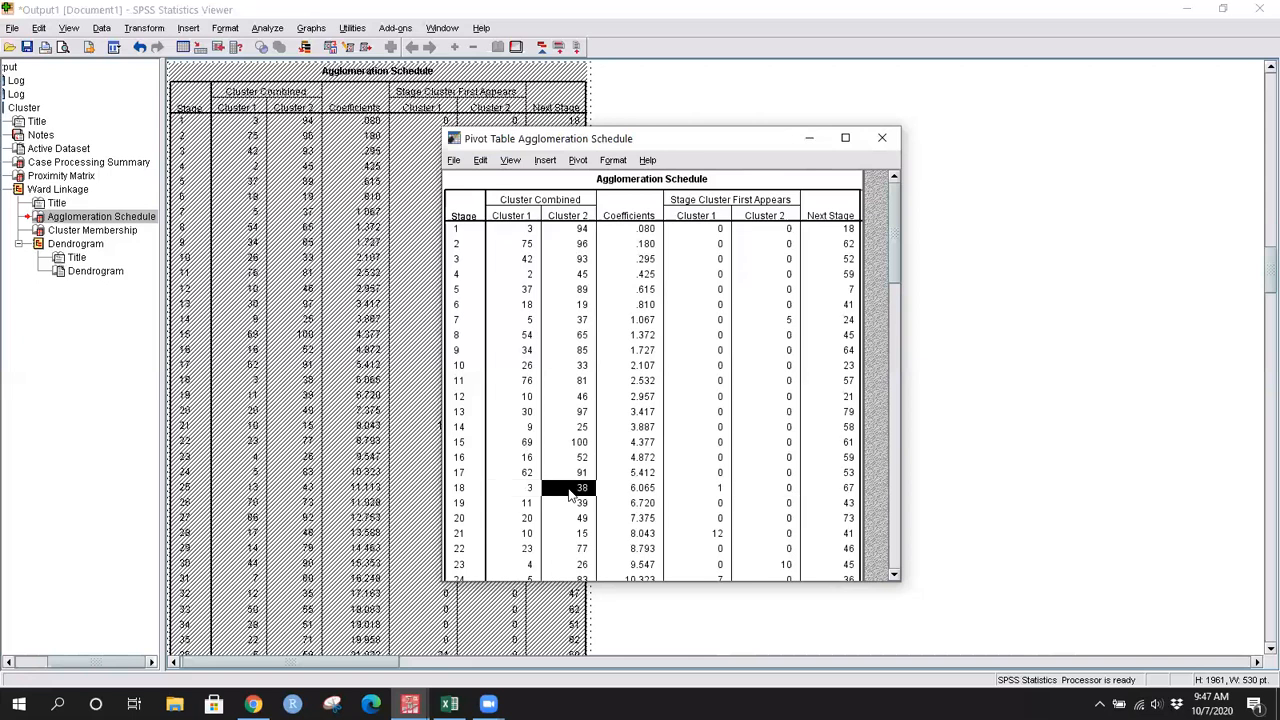
click(698, 478)
click(680, 490)
click(531, 489)
- Trace stage 18's Cluster 1 first appearance back to the Cluster 1 entry at stage 1
click(722, 489)
click(466, 229)
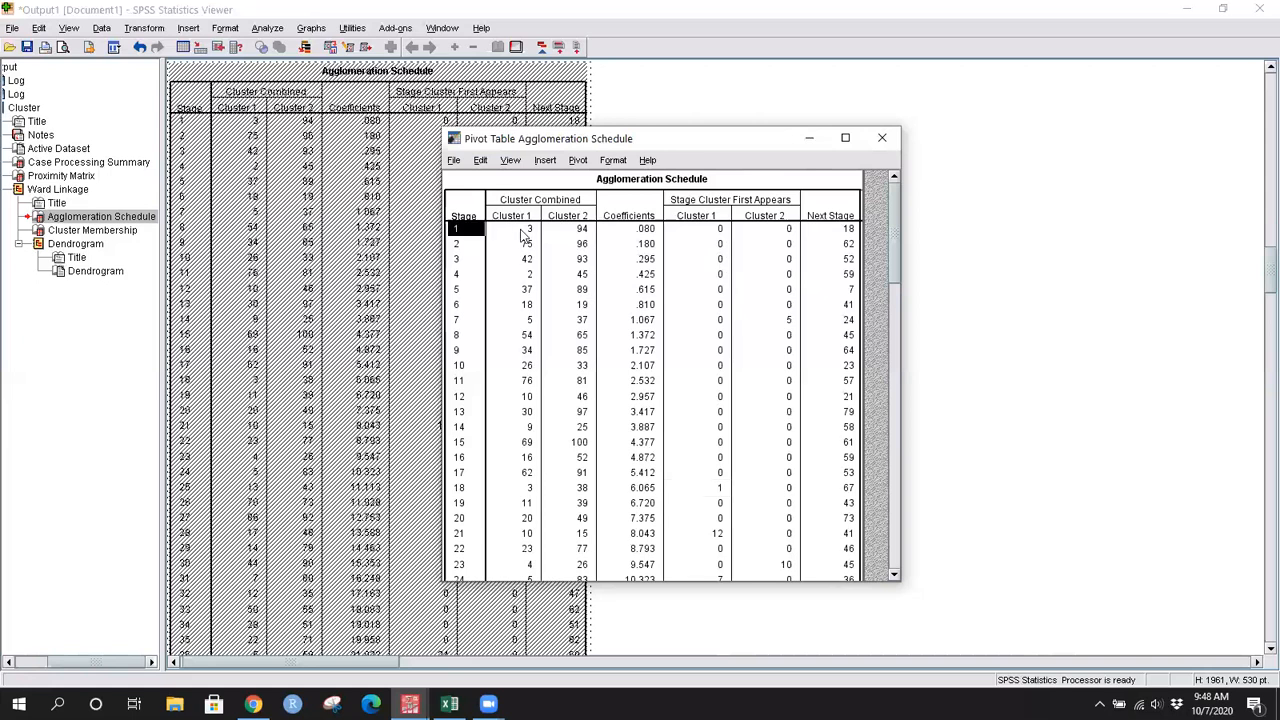
click(522, 232)
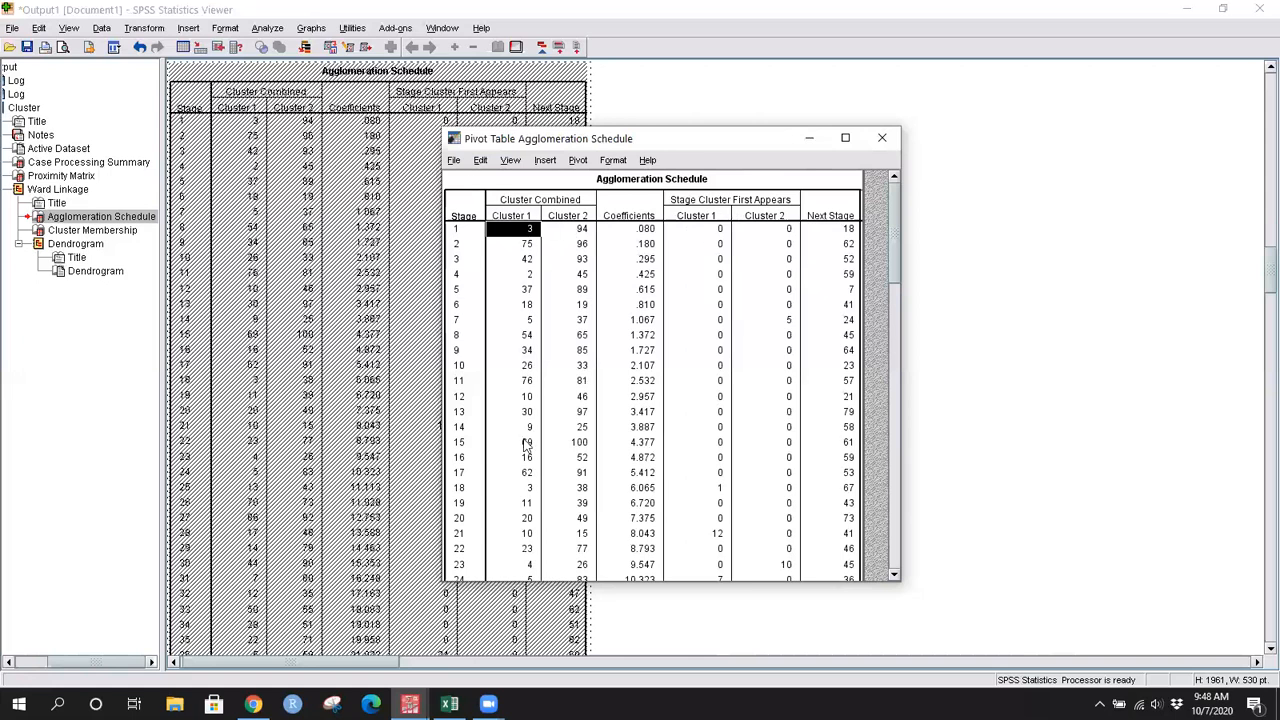
click(694, 490)
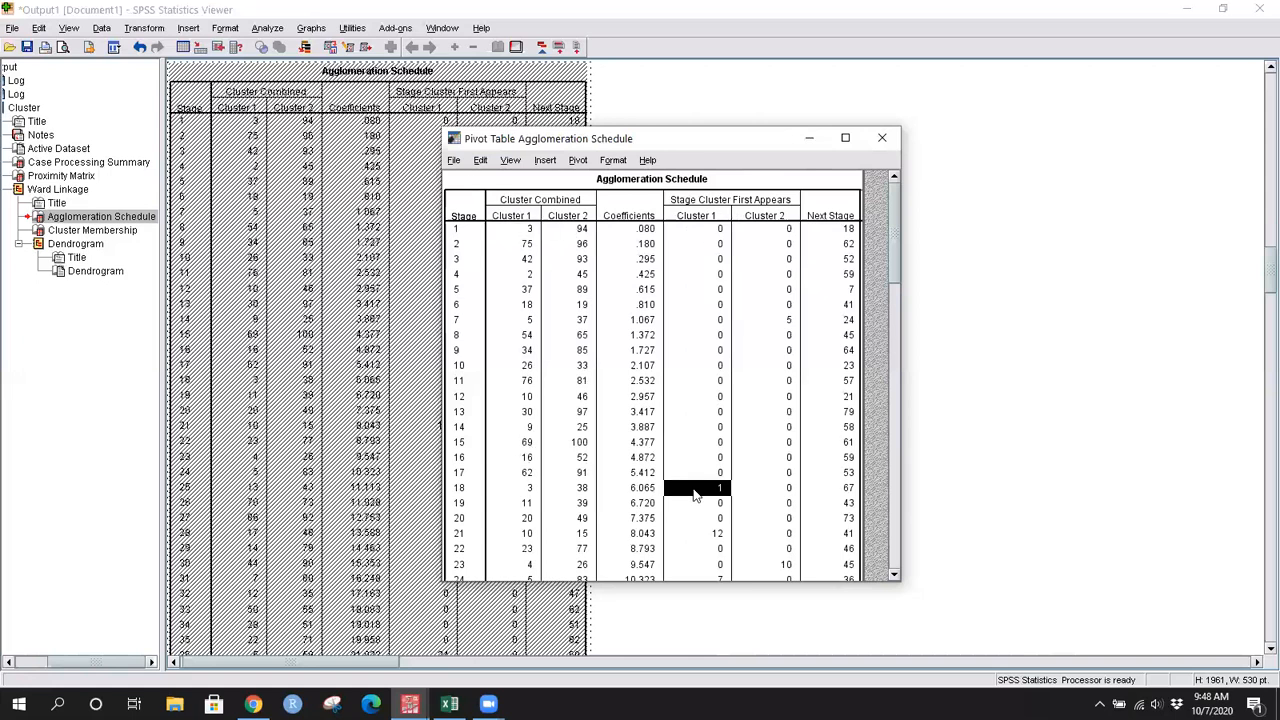
- Follow stage 18's Next Stage entry and its combined clusters to the Cluster 1 entry at stage 67
click(838, 490)
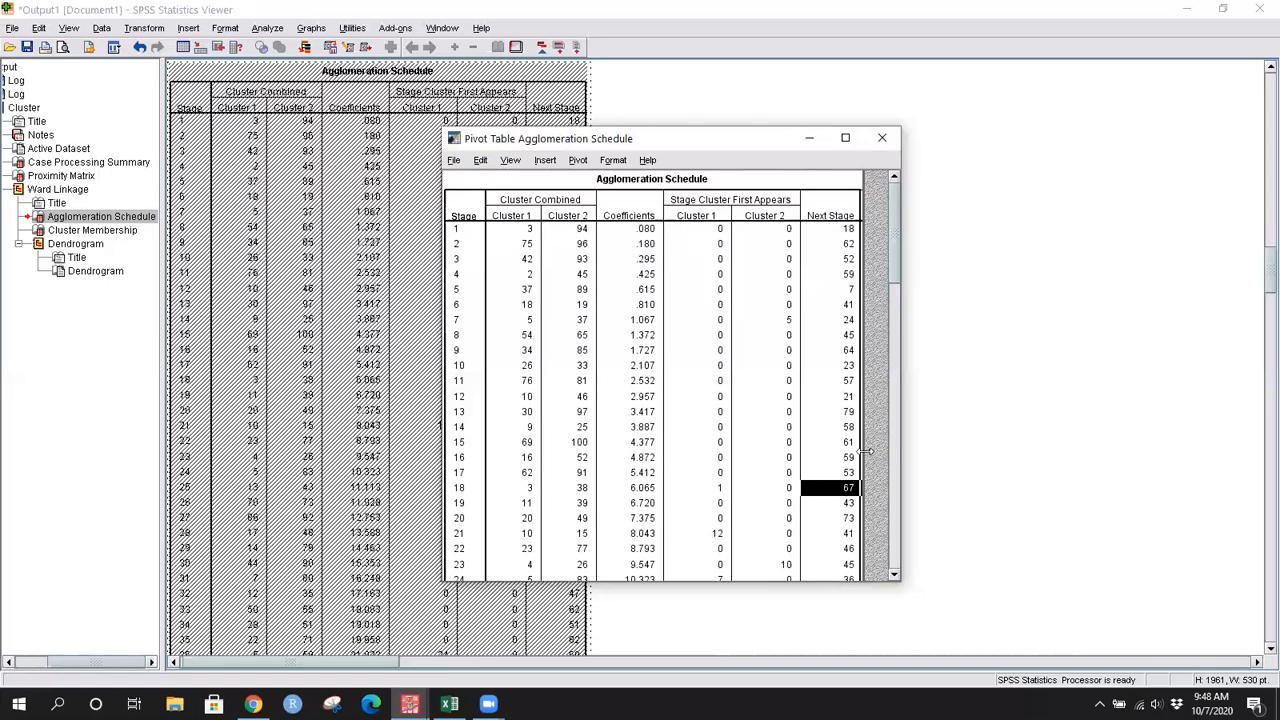
click(583, 492)
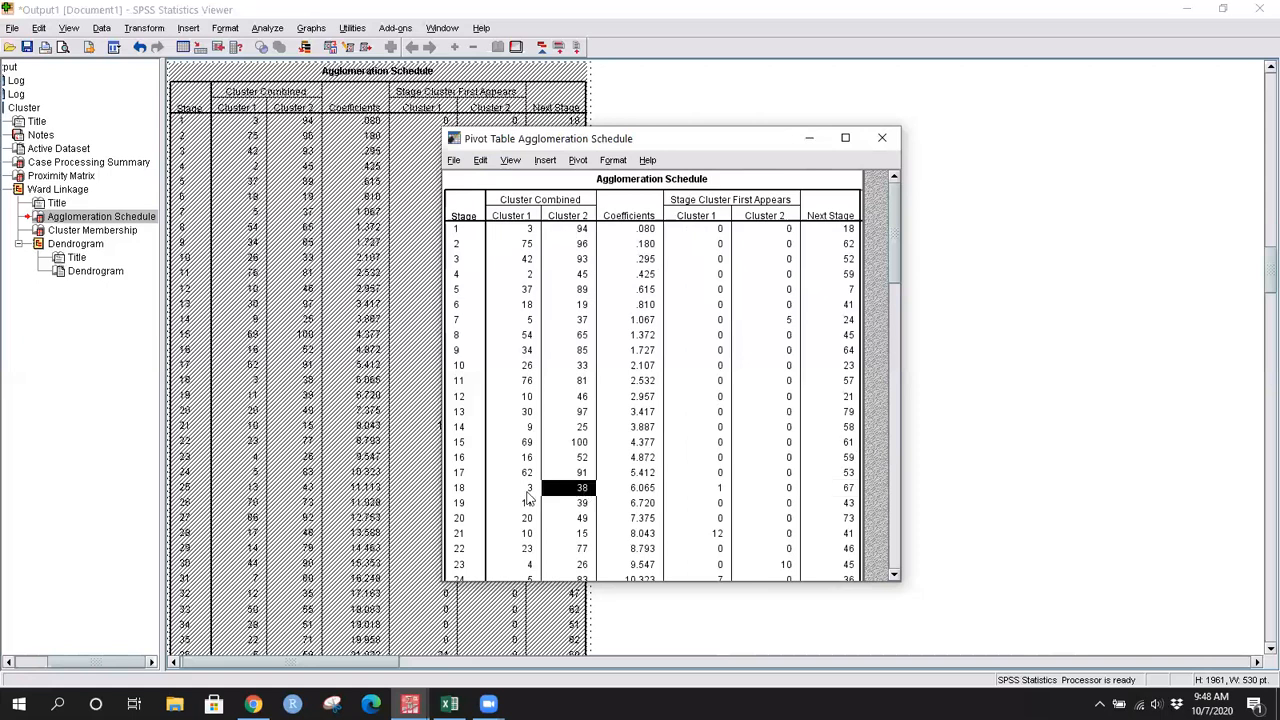
click(530, 495)
click(565, 488)
click(835, 490)
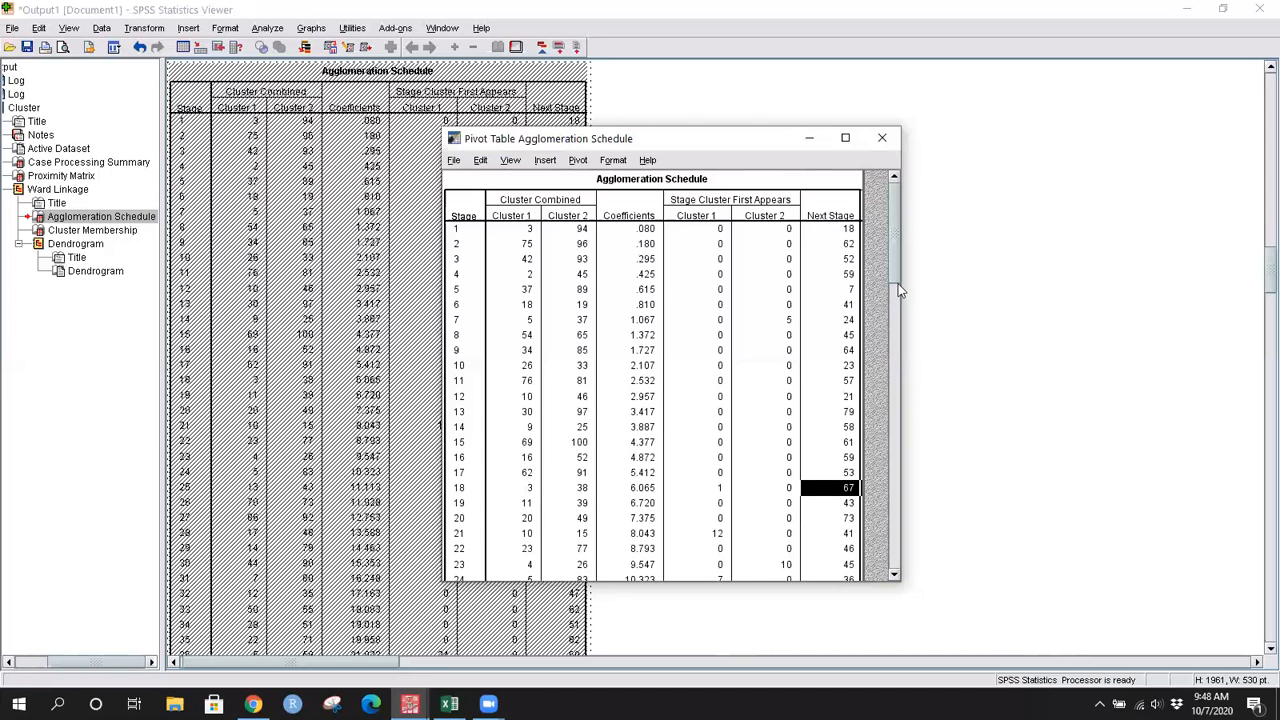
scroll(898, 380, down, 2)
scroll(898, 380, down, 14)
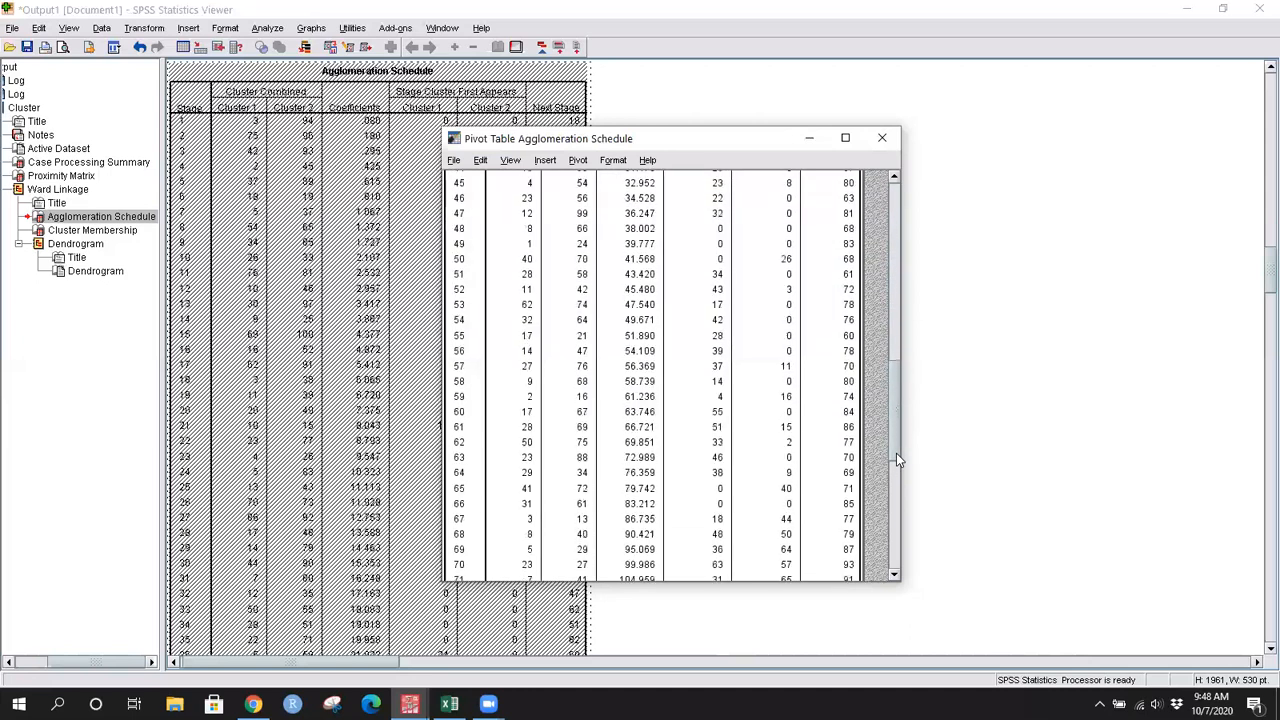
click(522, 517)
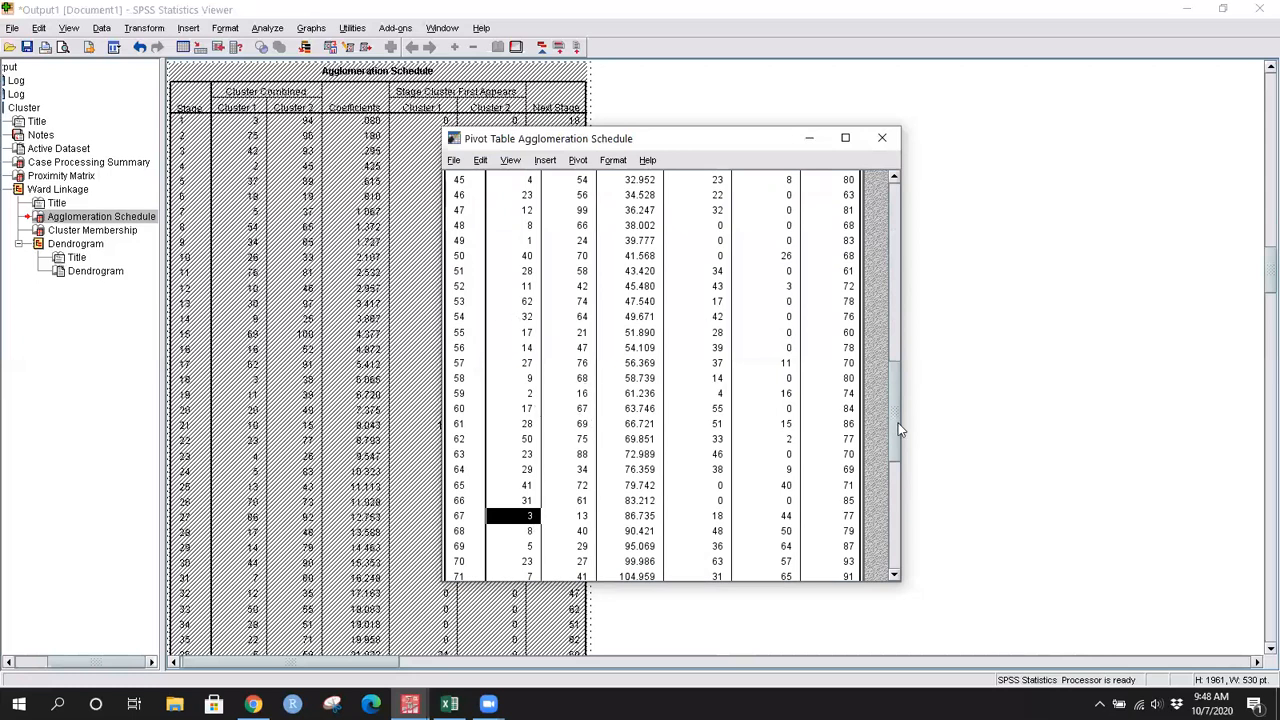
- Examine the final stage, 99, including its two combined clusters and its coefficient
drag(899, 430, 929, 537)
click(537, 569)
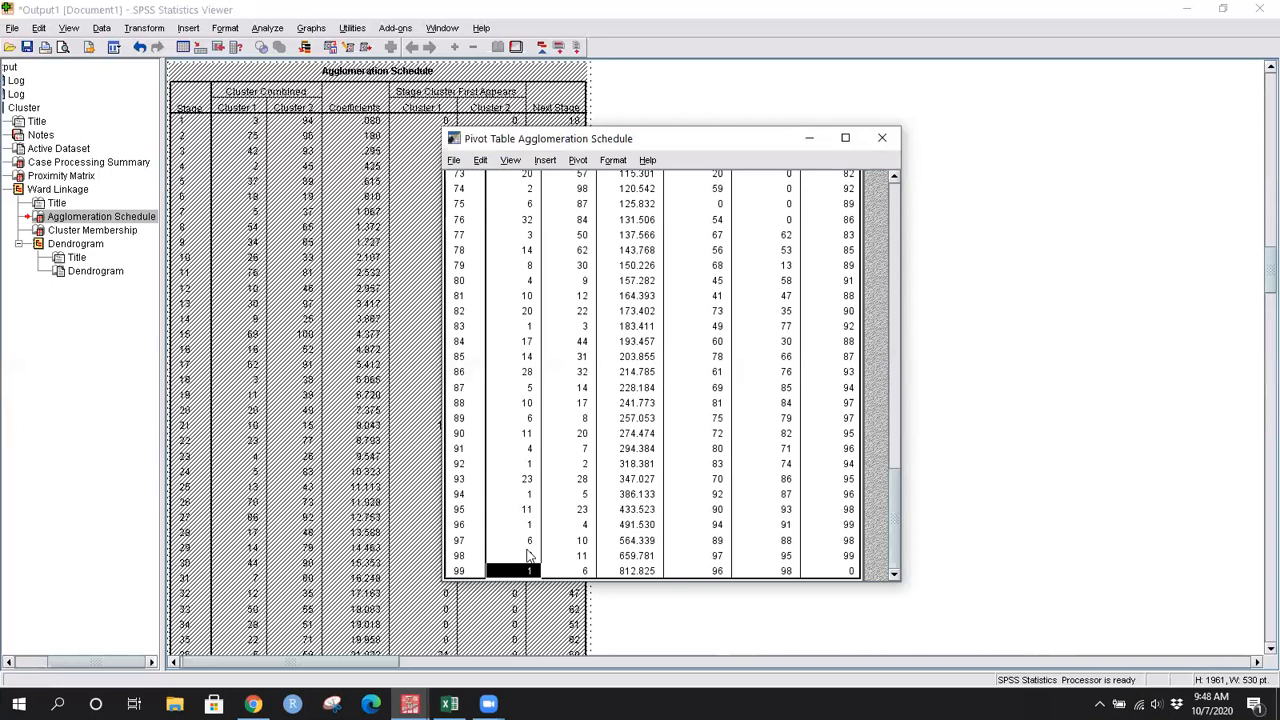
click(578, 570)
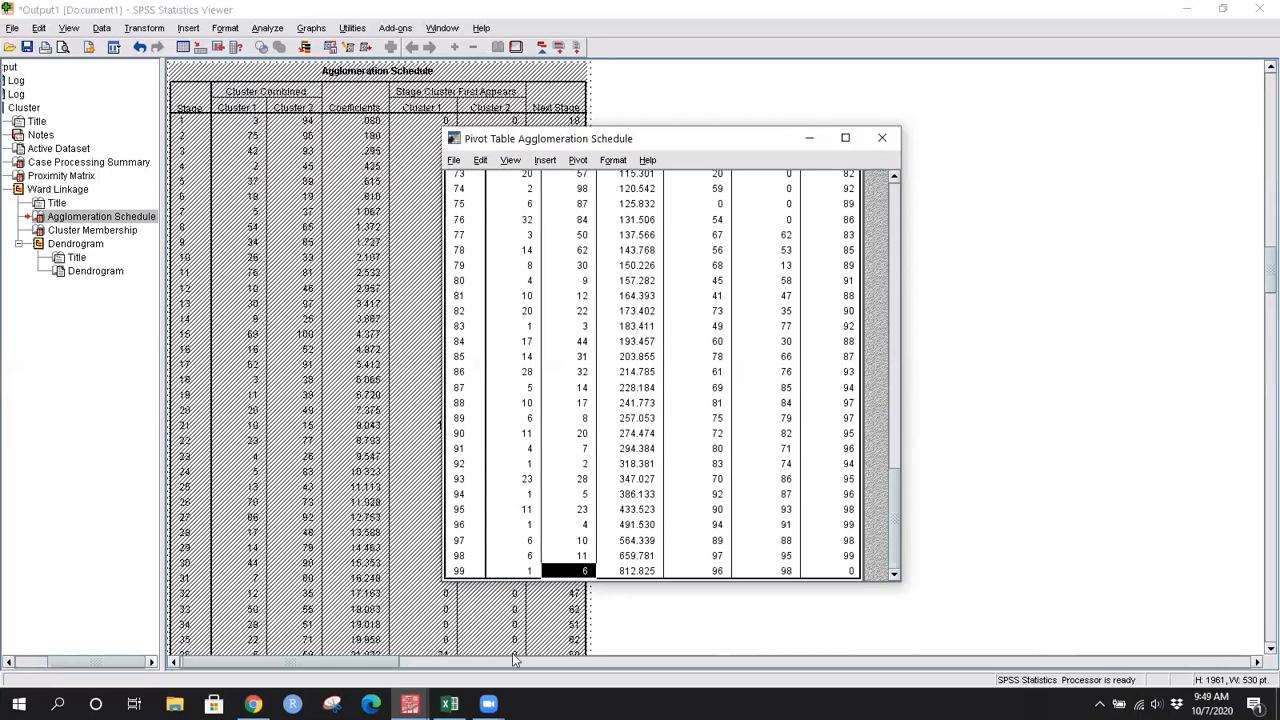
click(457, 572)
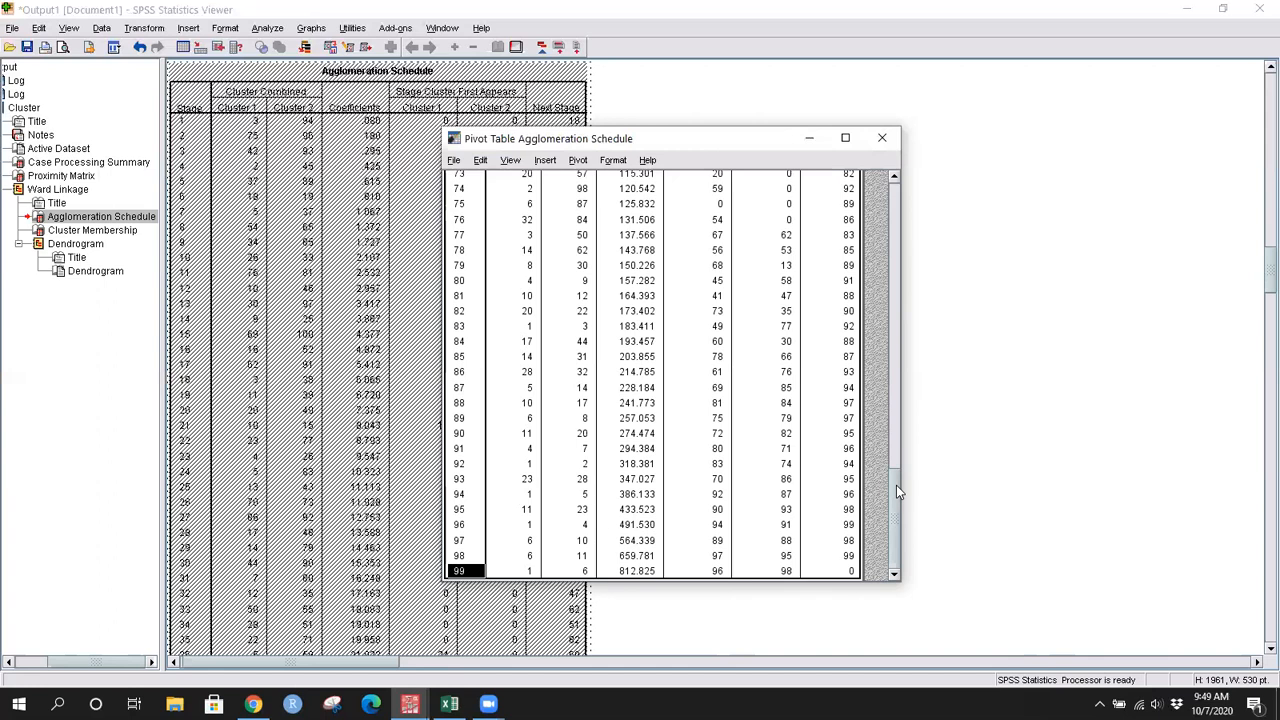
click(519, 571)
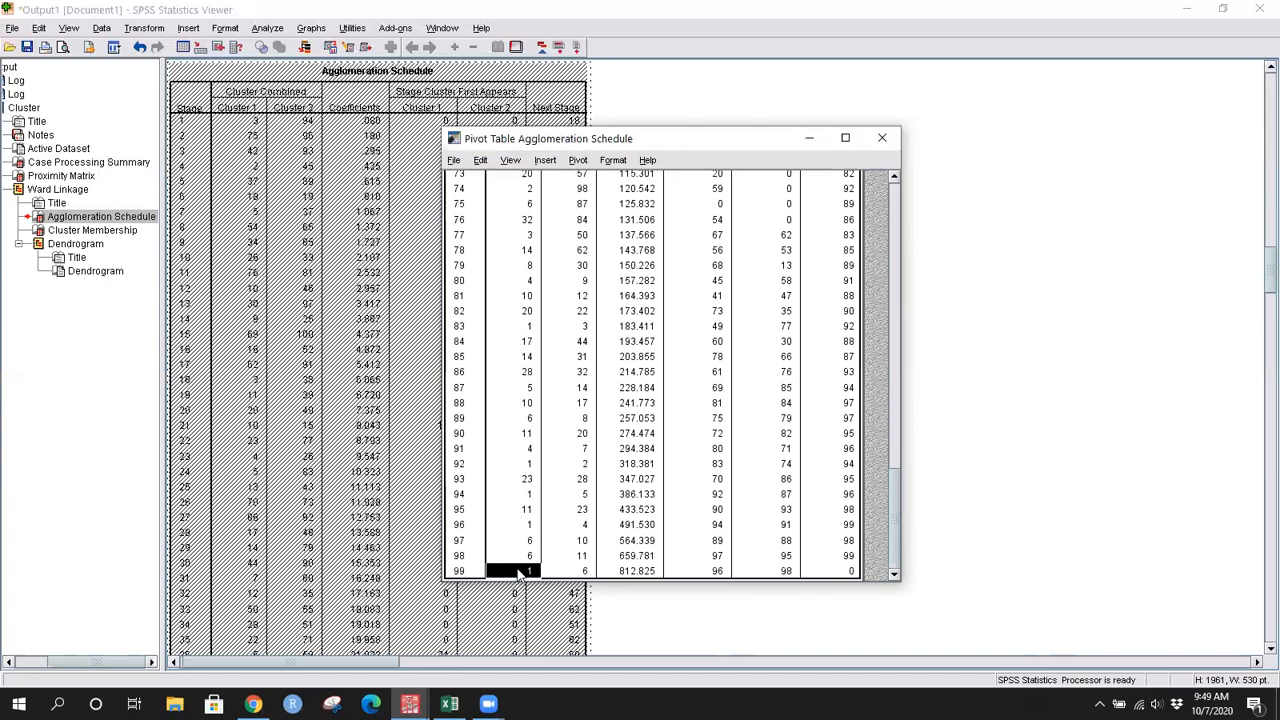
click(584, 572)
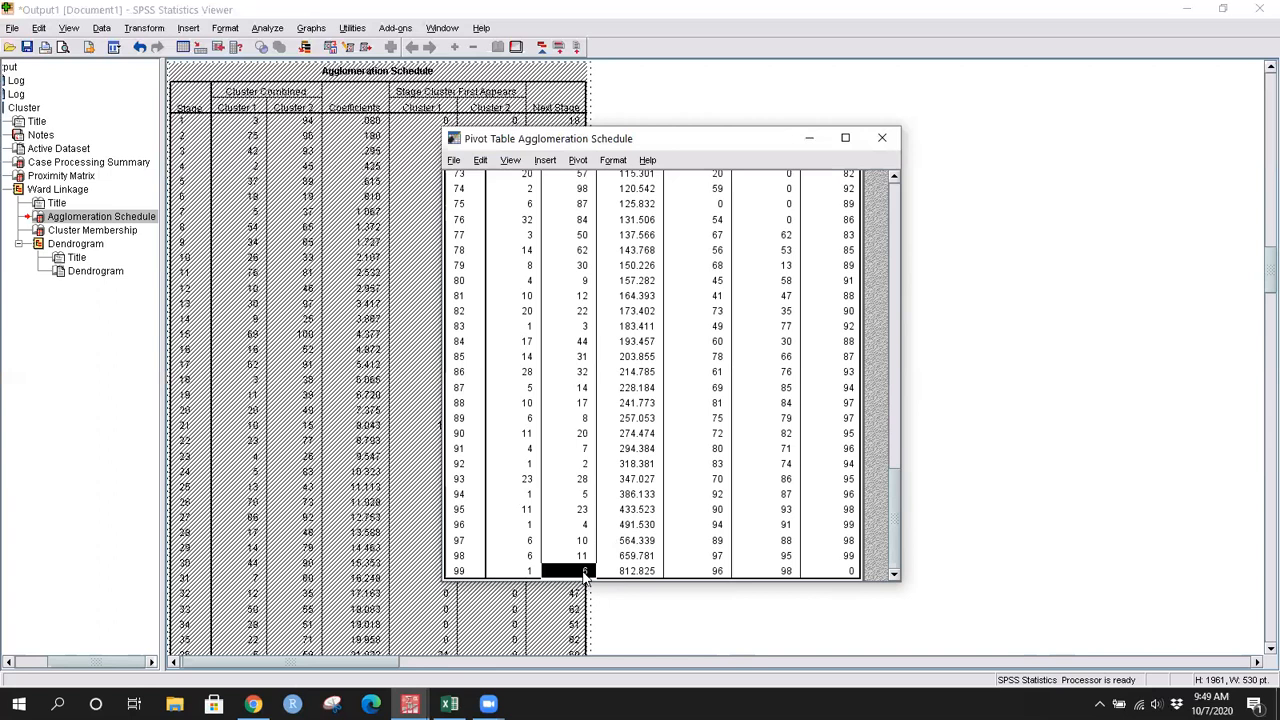
click(464, 572)
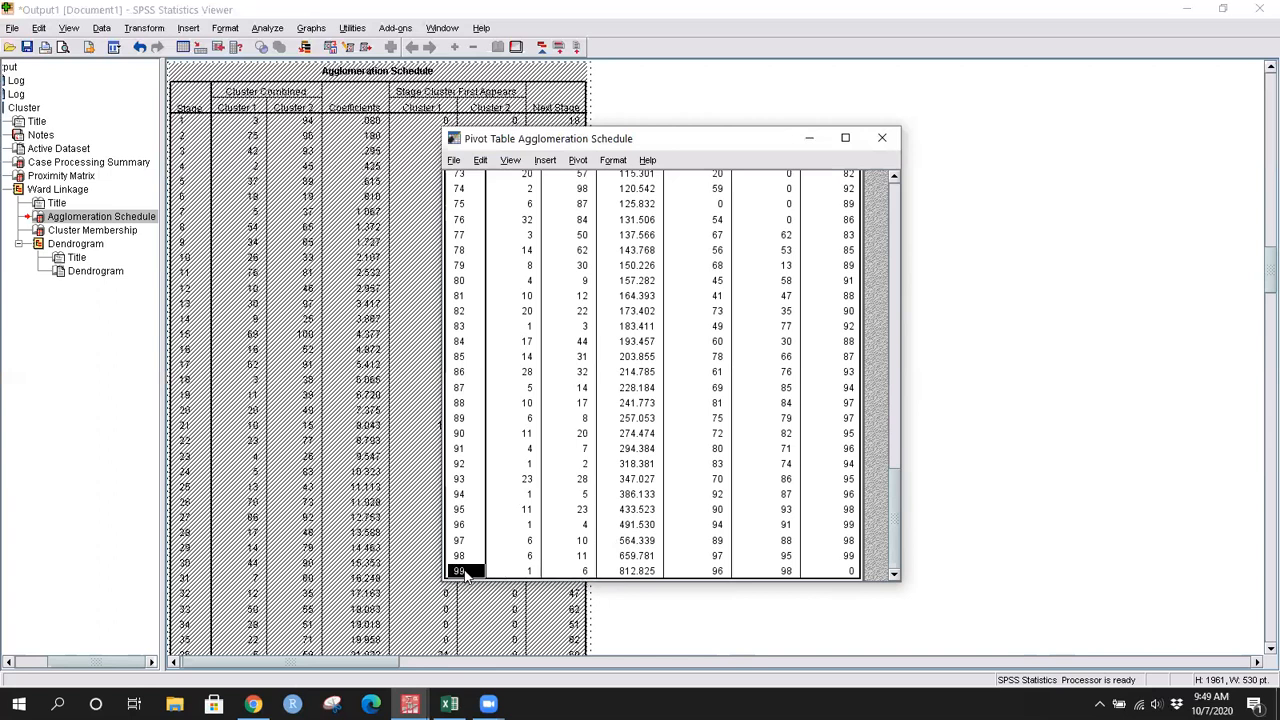
click(518, 573)
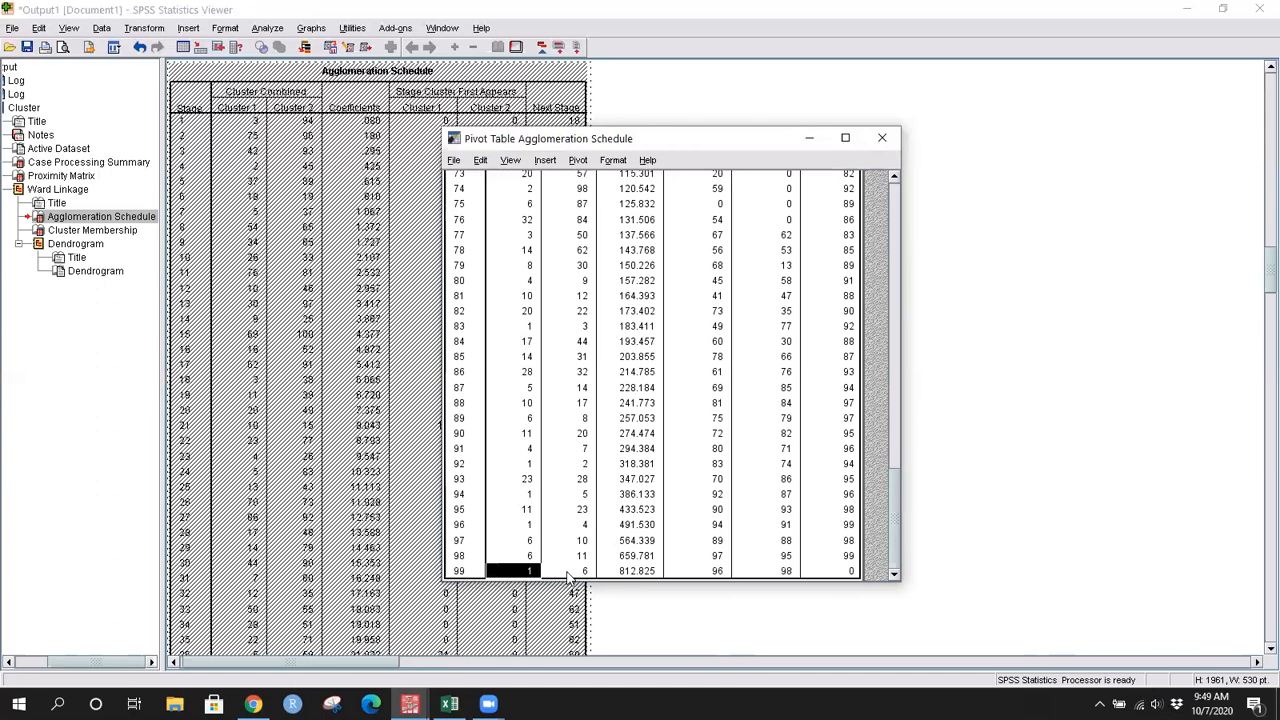
click(568, 572)
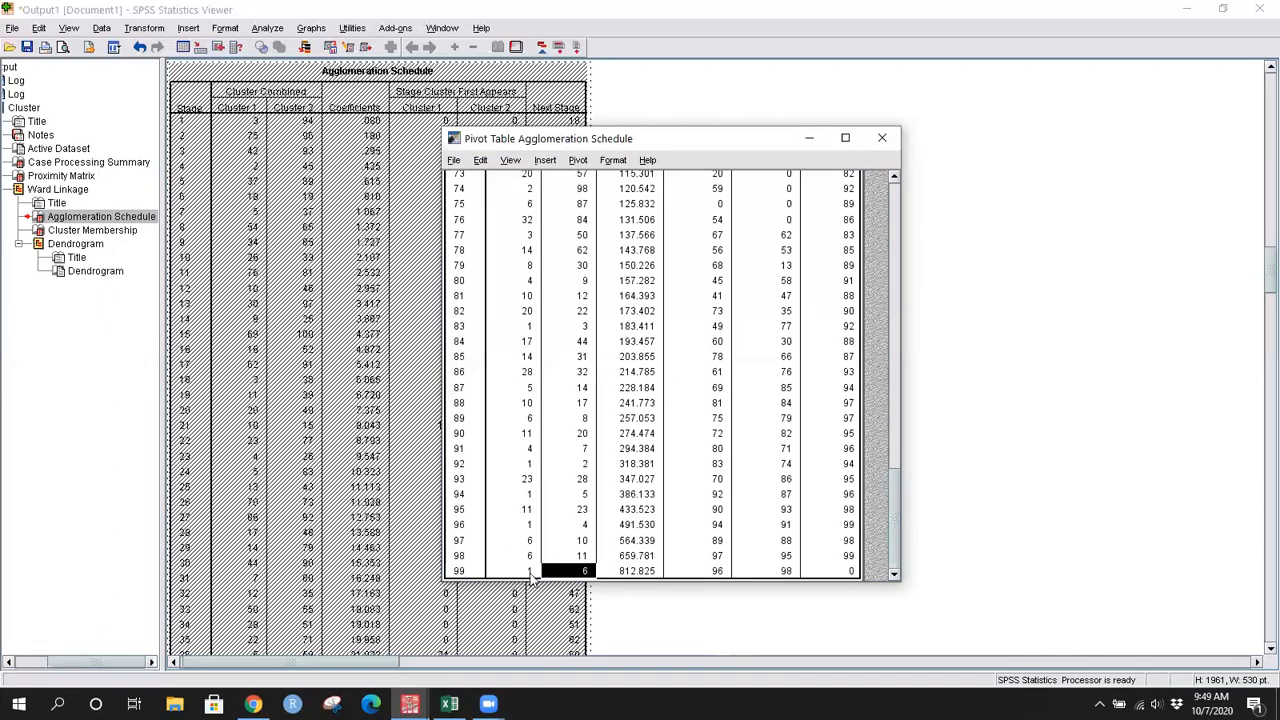
click(618, 572)
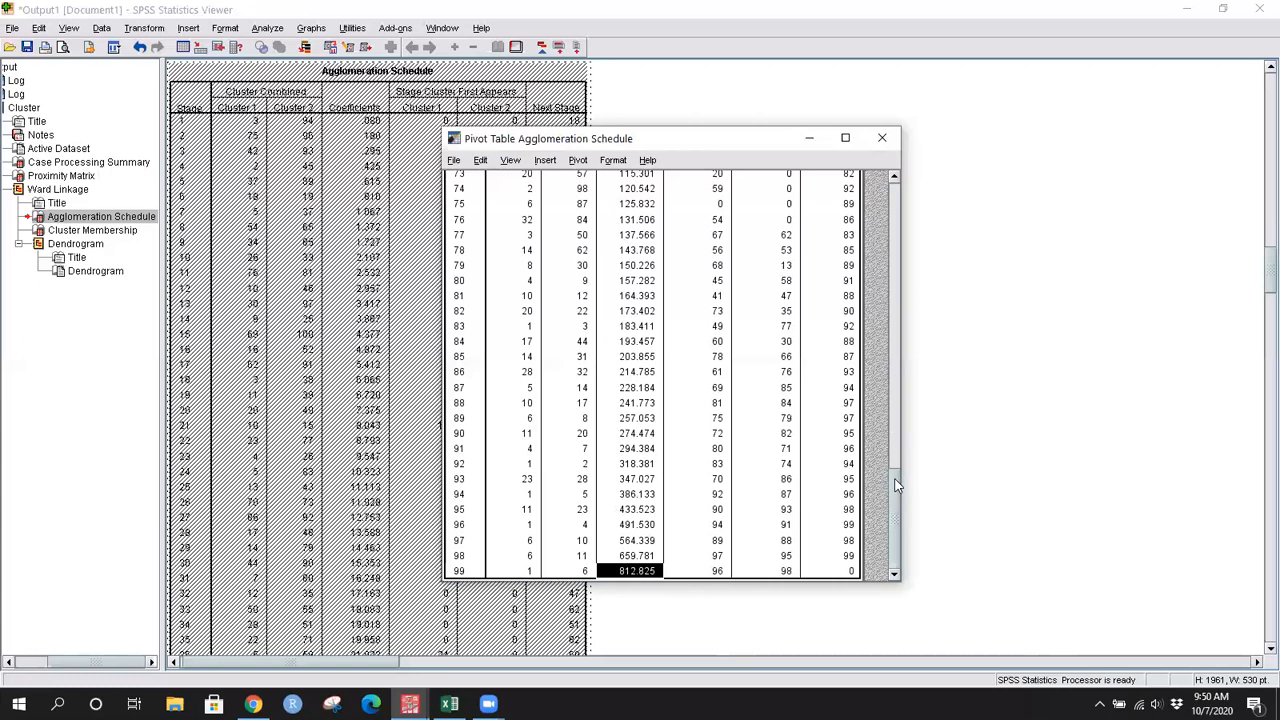
- Return to the start of the agglomeration schedule and select the Stage column heading
drag(896, 485, 855, 572)
drag(896, 528, 875, 207)
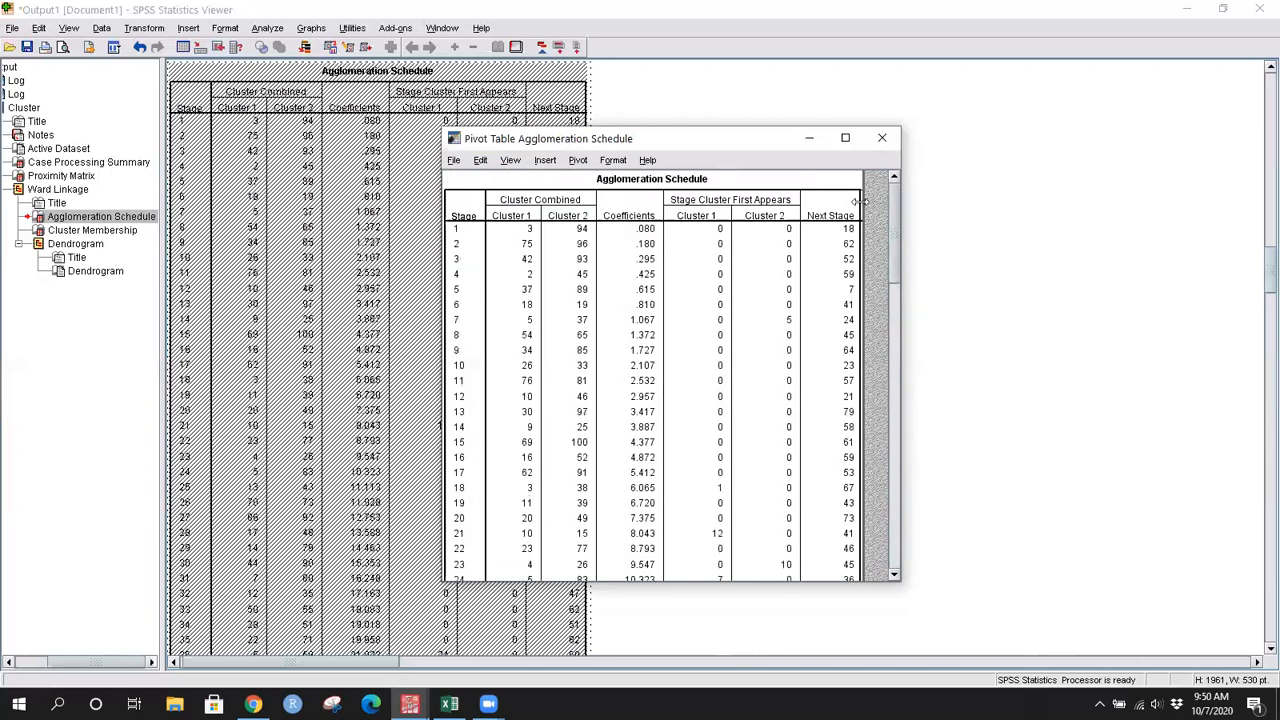
click(478, 215)
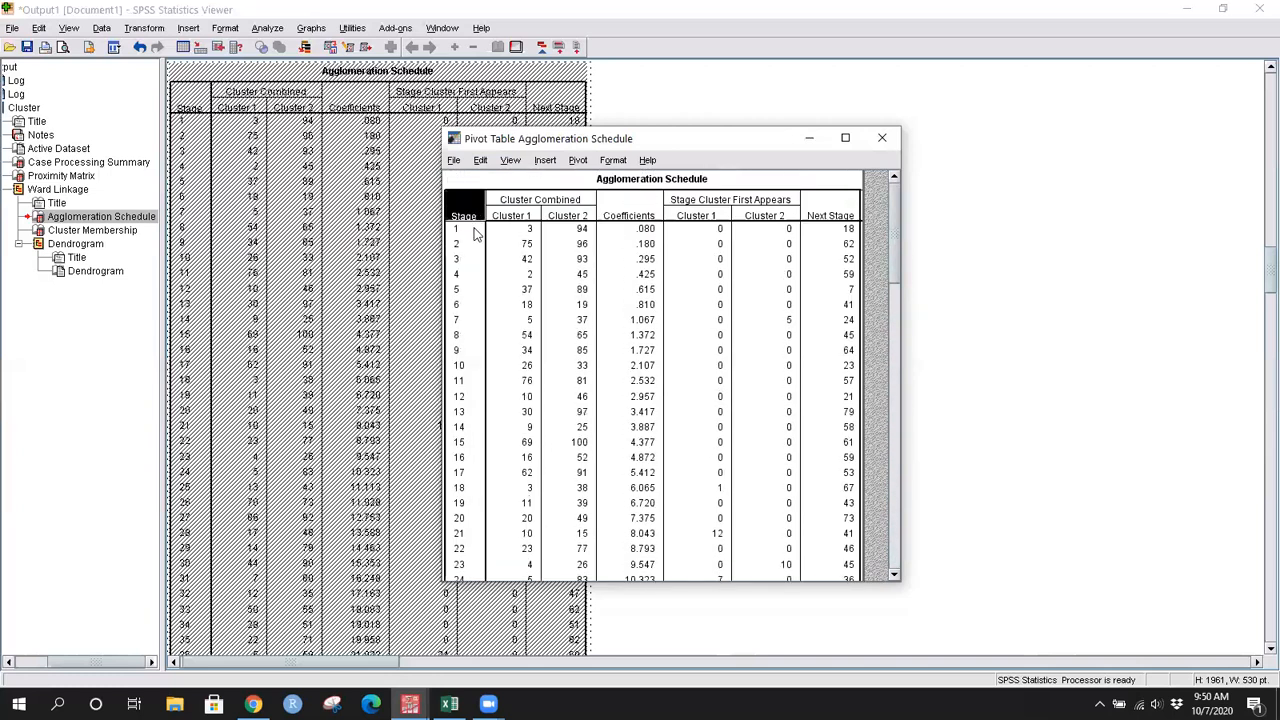
- Examine the Stage column from stage 1 and its heading to the final stages, going back from 99 through 95
click(476, 233)
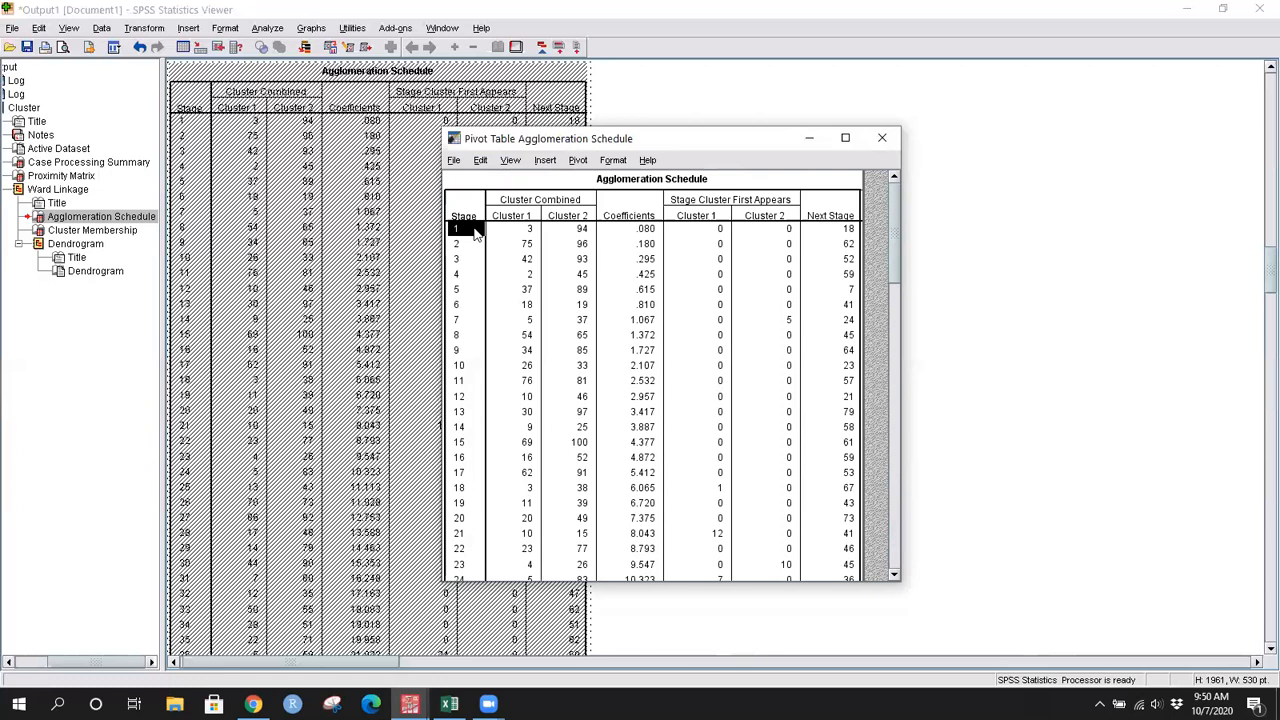
click(468, 219)
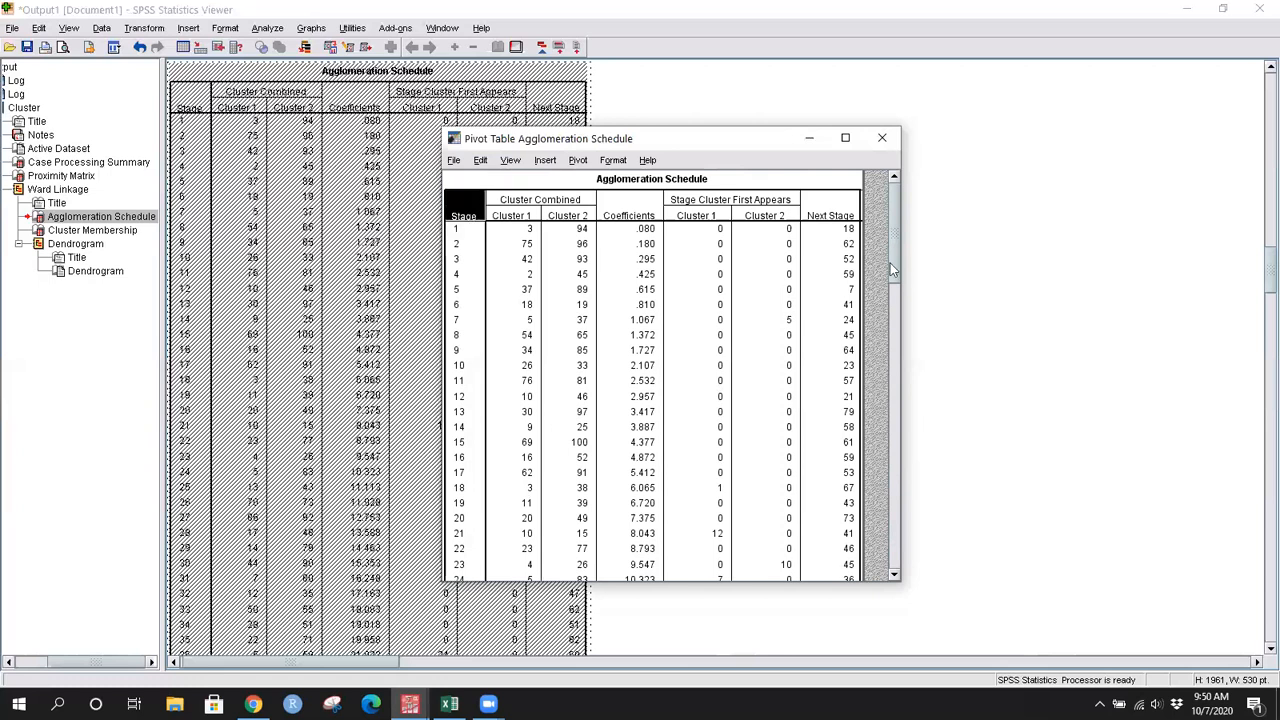
drag(896, 262, 904, 582)
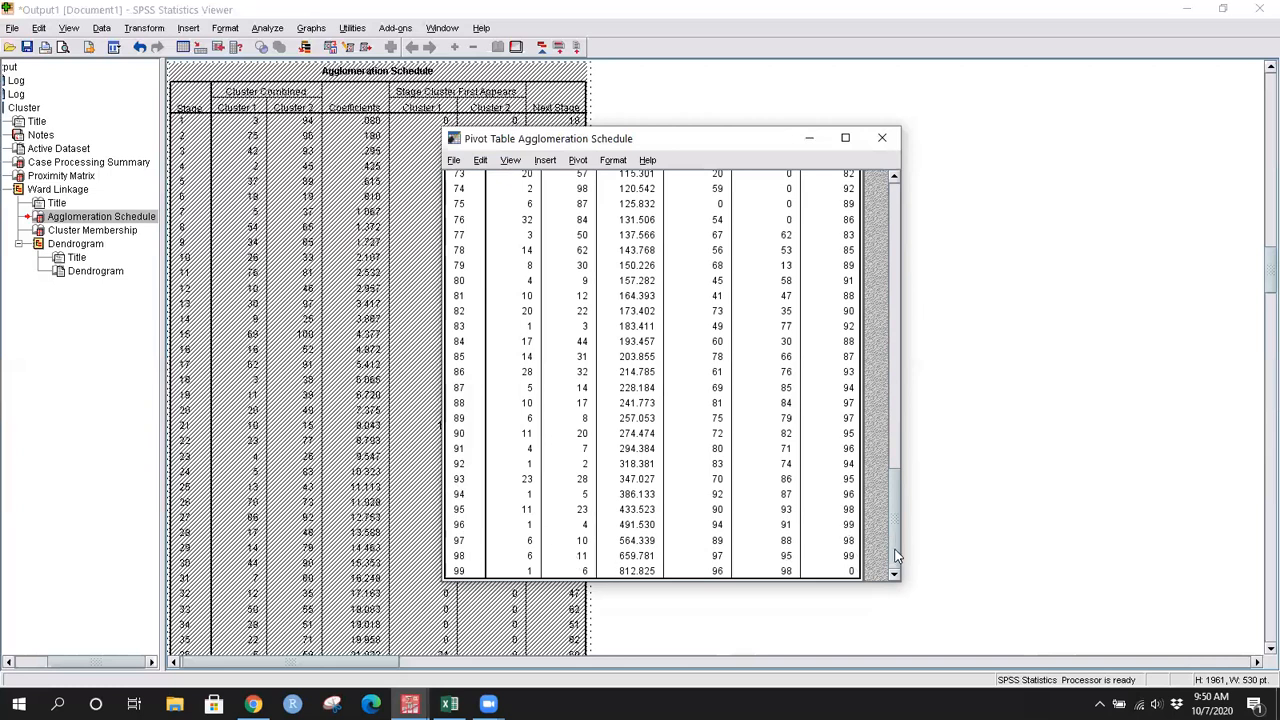
click(460, 572)
click(475, 558)
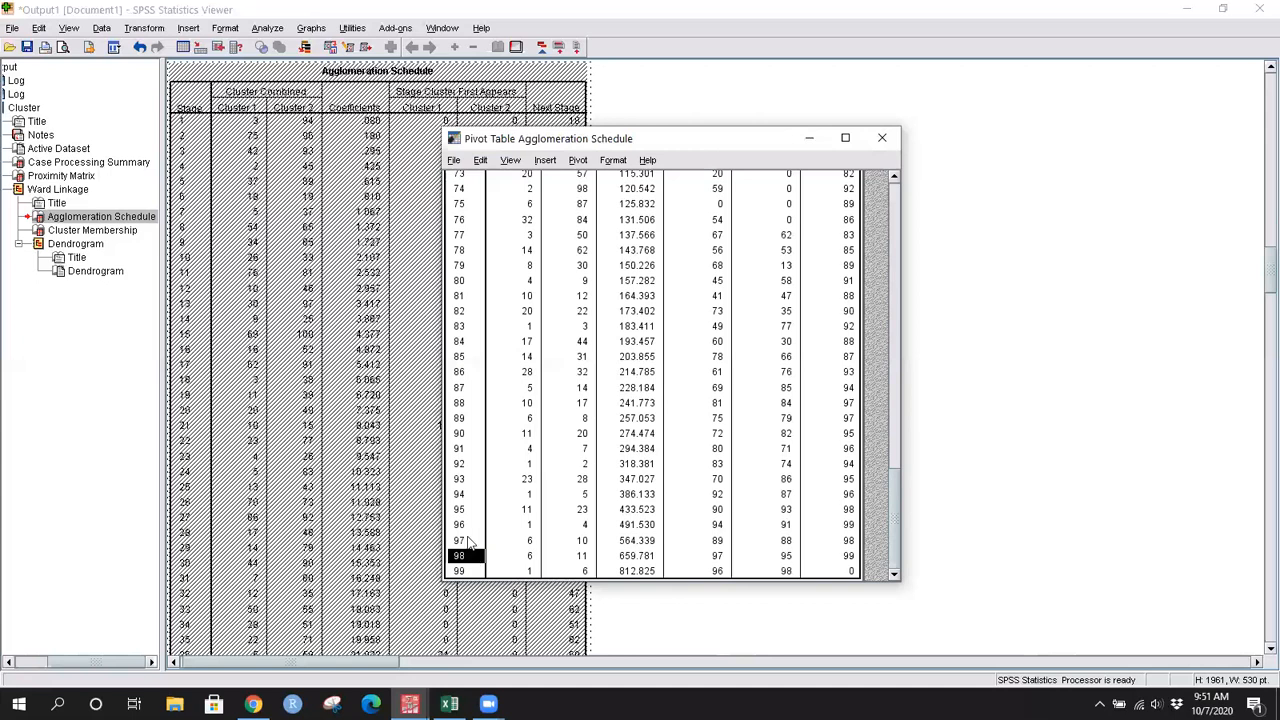
click(469, 541)
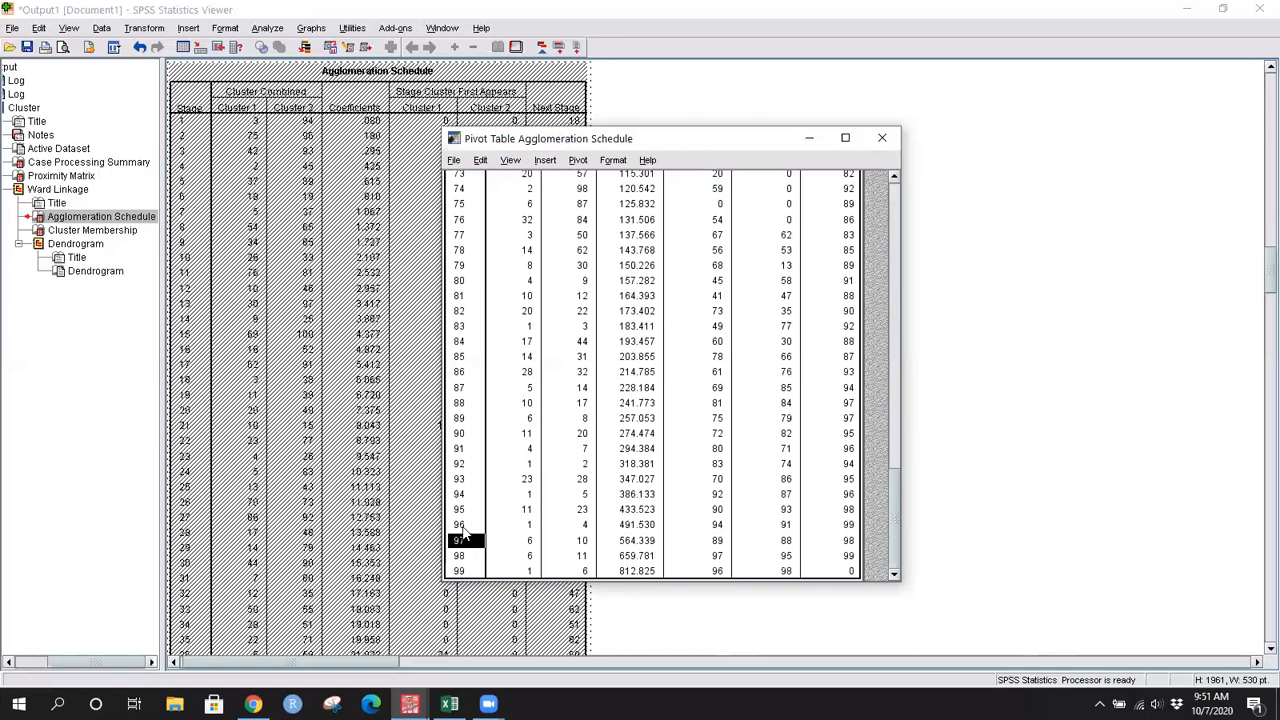
click(468, 526)
click(467, 510)
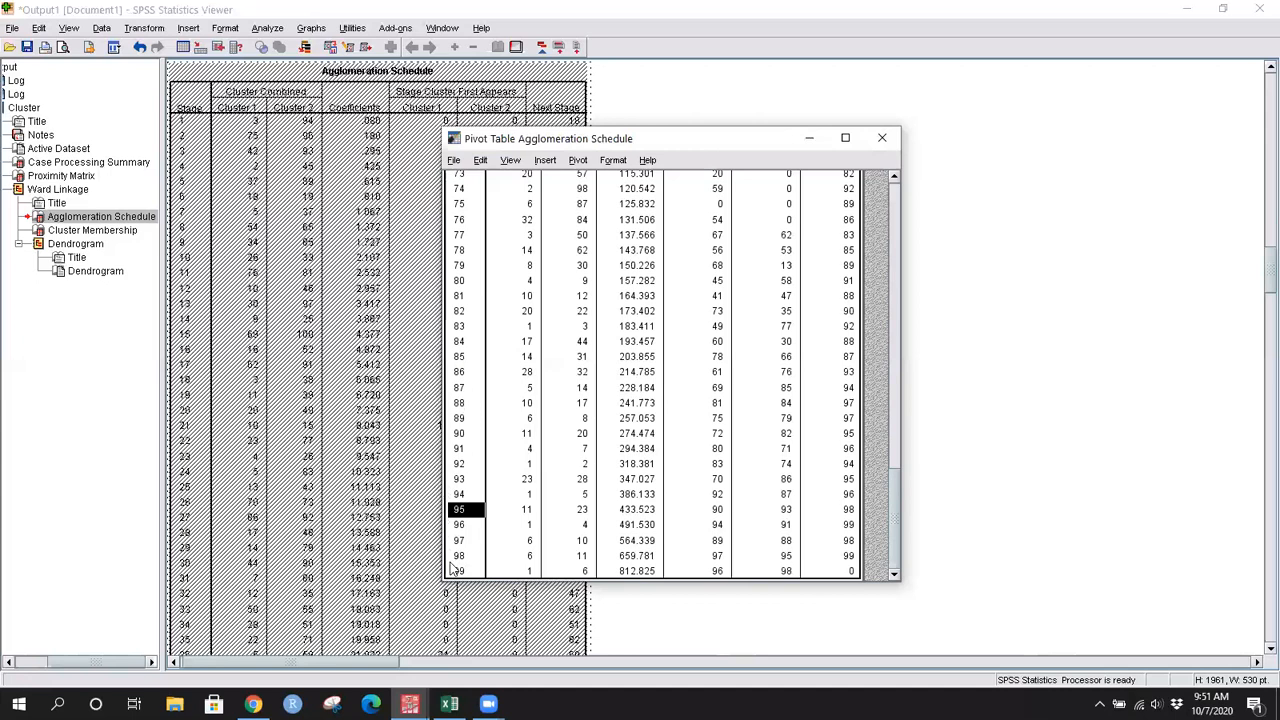
- Compare the coefficients of the final stages, going back from stage 99 through stage 96
click(636, 574)
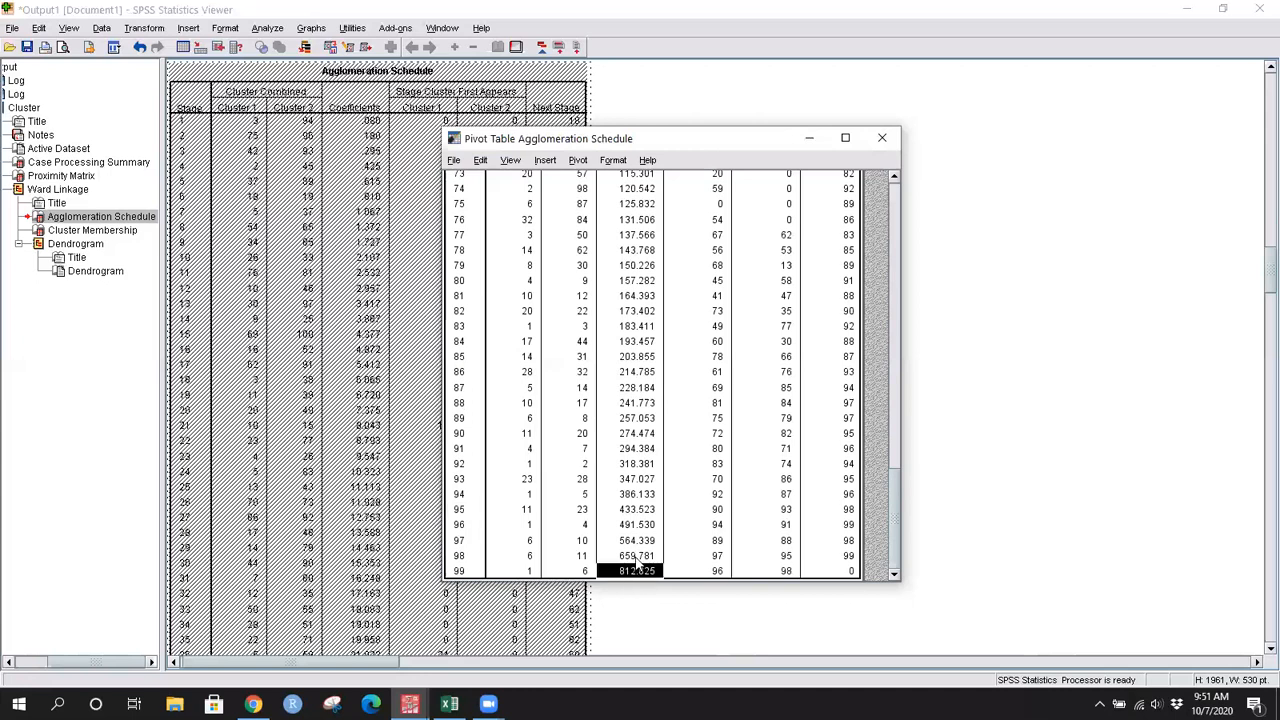
click(636, 558)
click(640, 541)
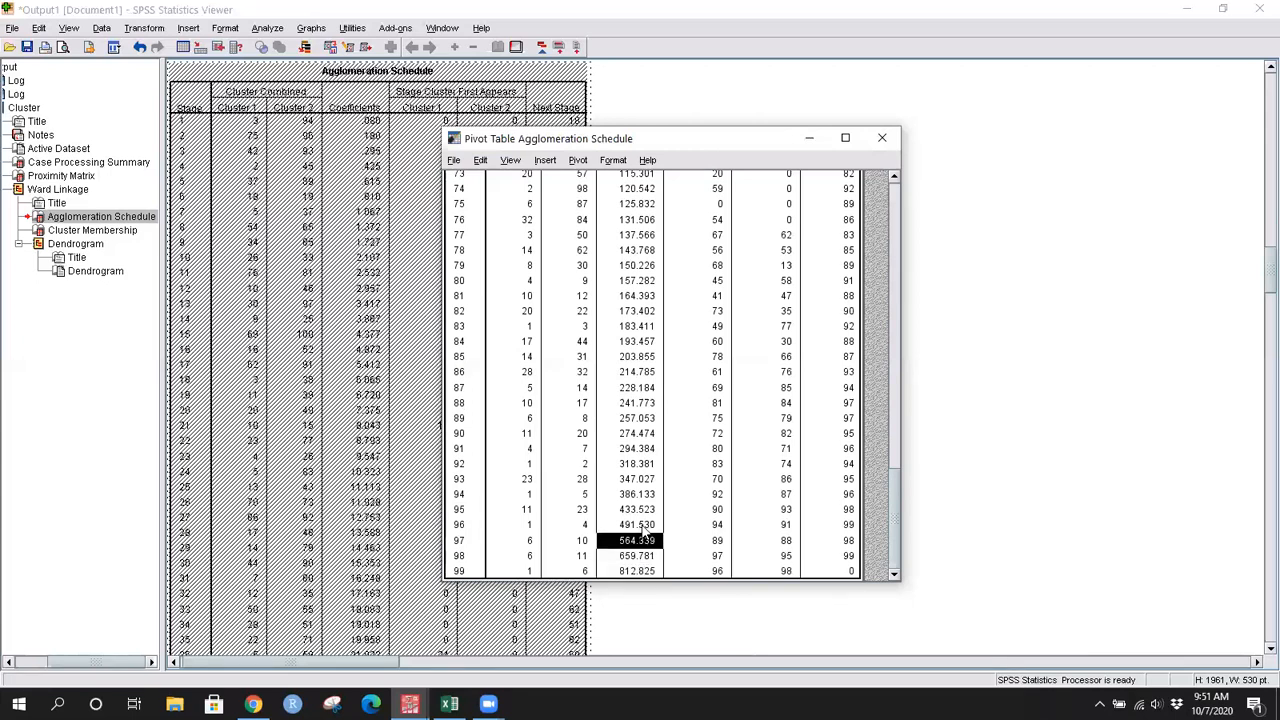
click(644, 526)
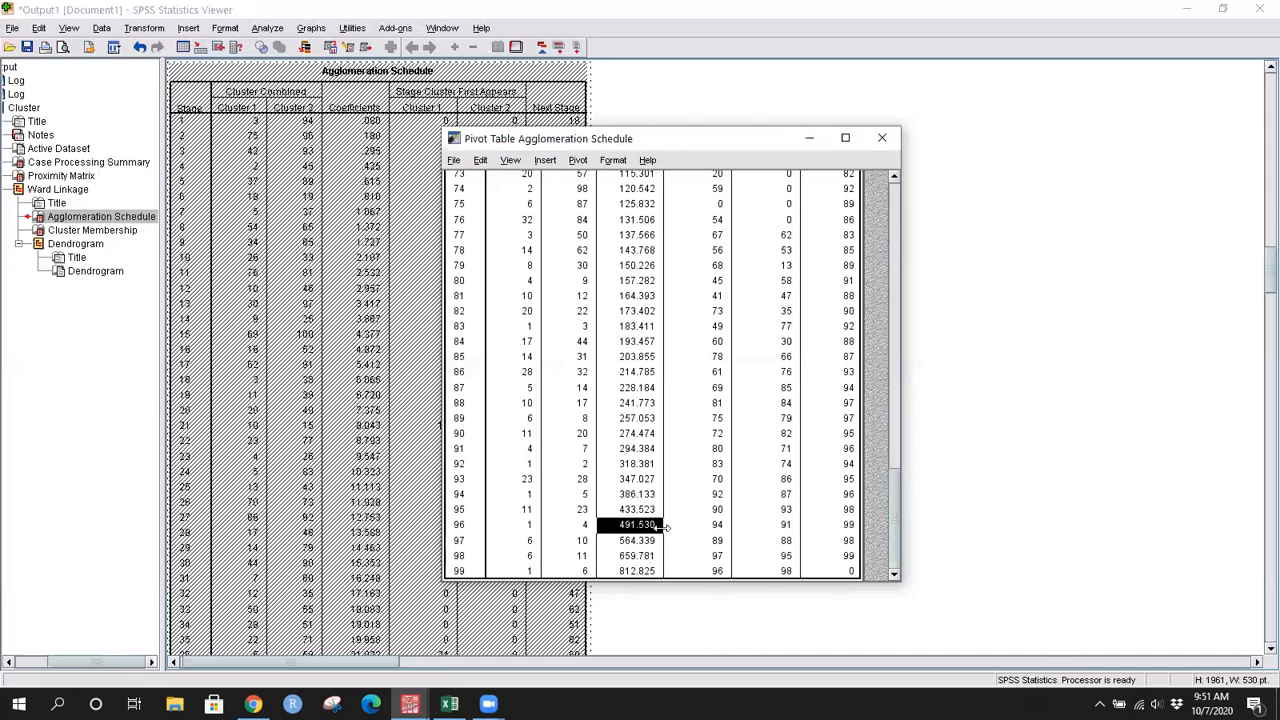
- Compare the schedule's early coefficients with those at stages 97, 96, 94, 91 and 90
drag(896, 525, 886, 100)
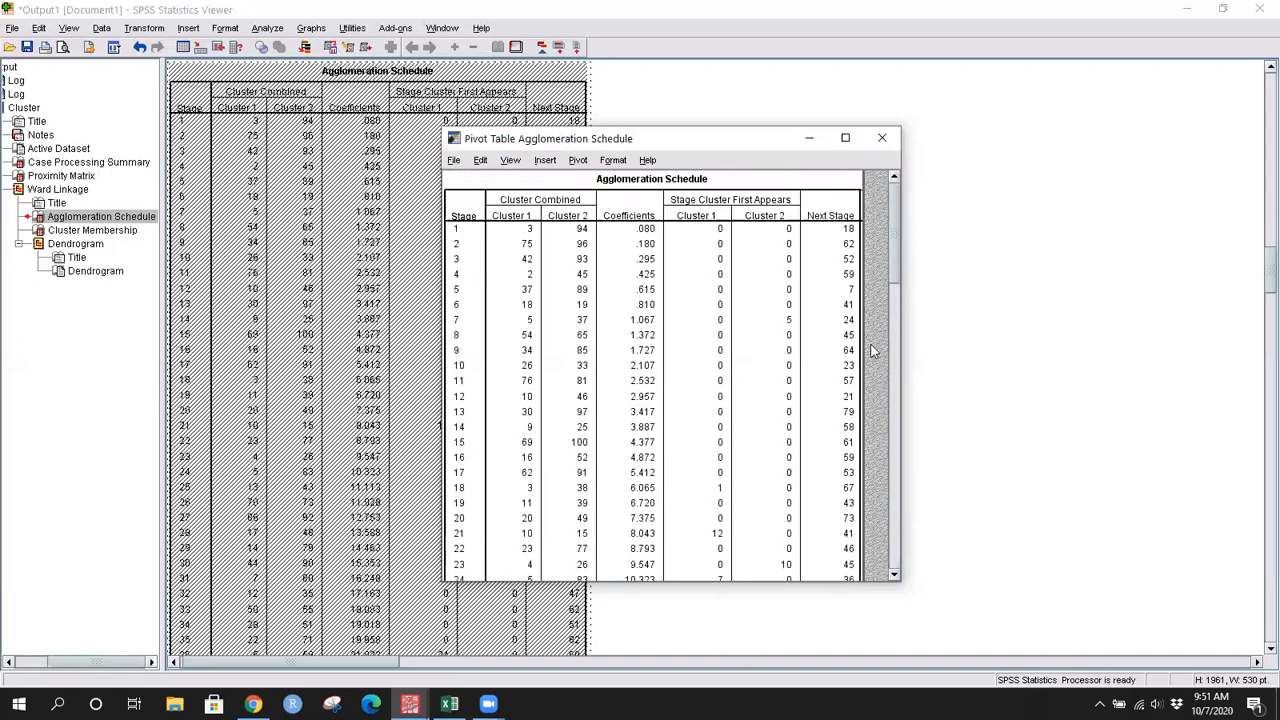
drag(896, 265, 921, 573)
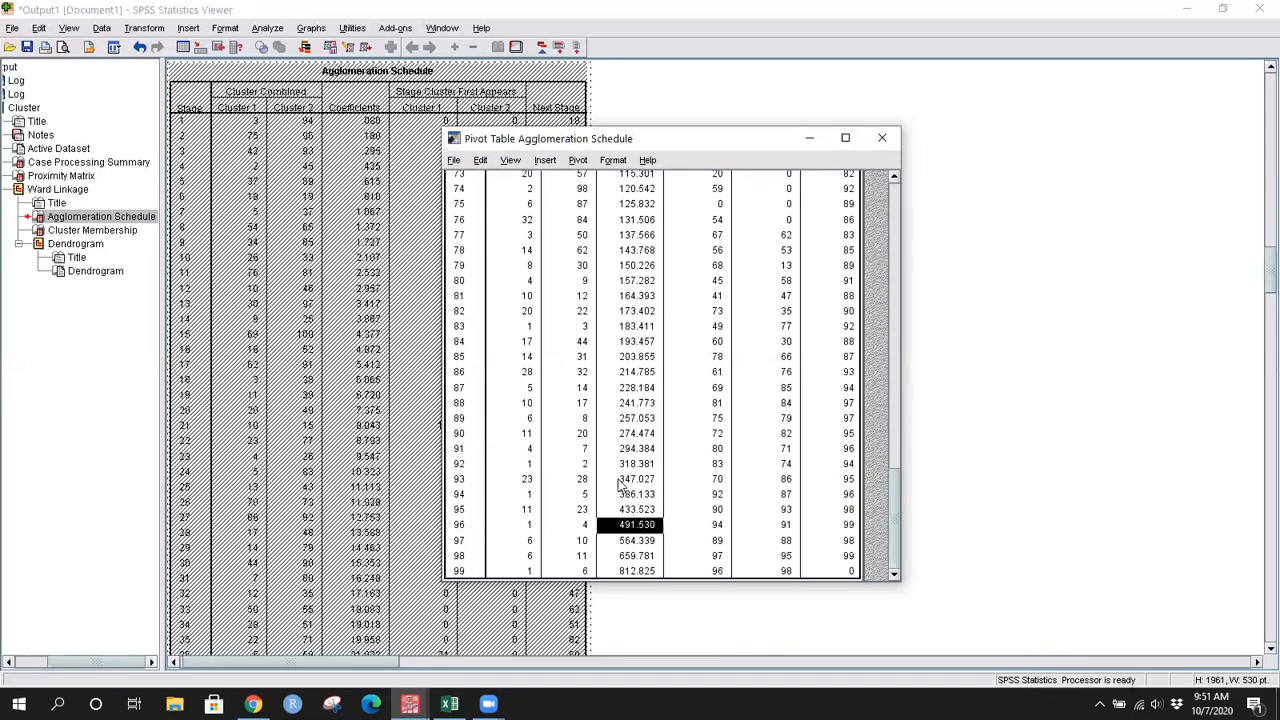
click(628, 543)
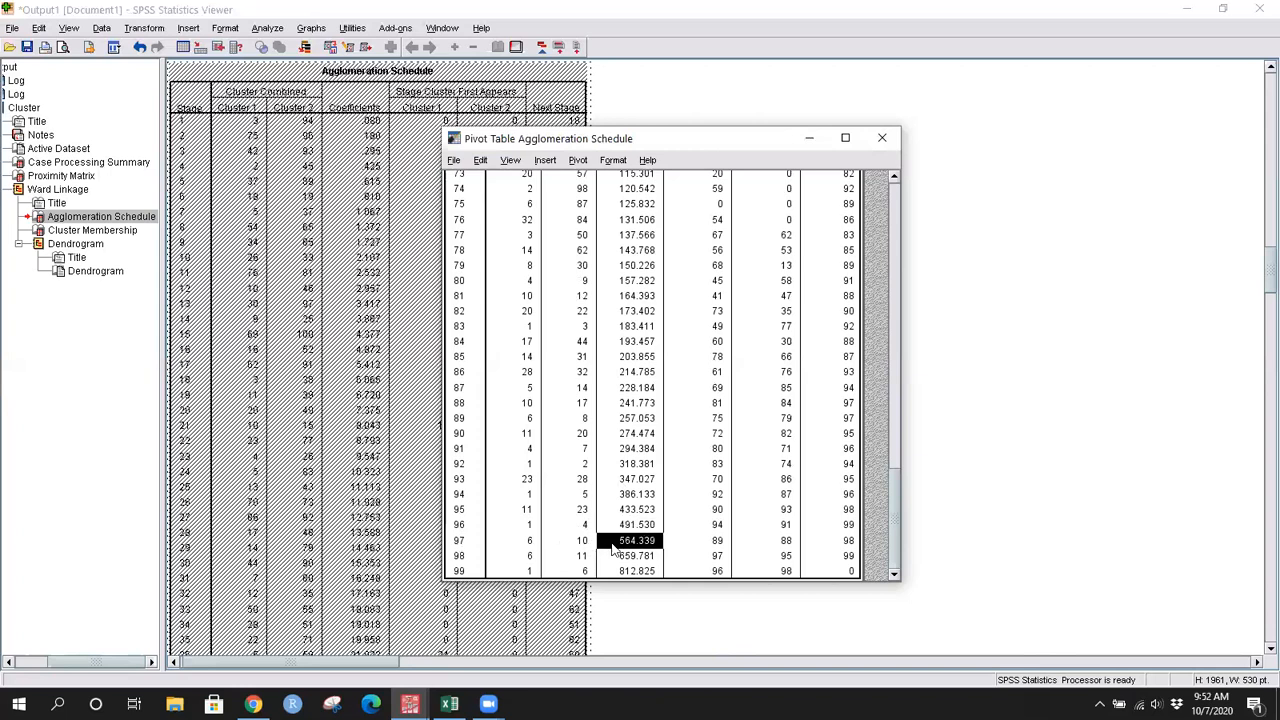
click(641, 527)
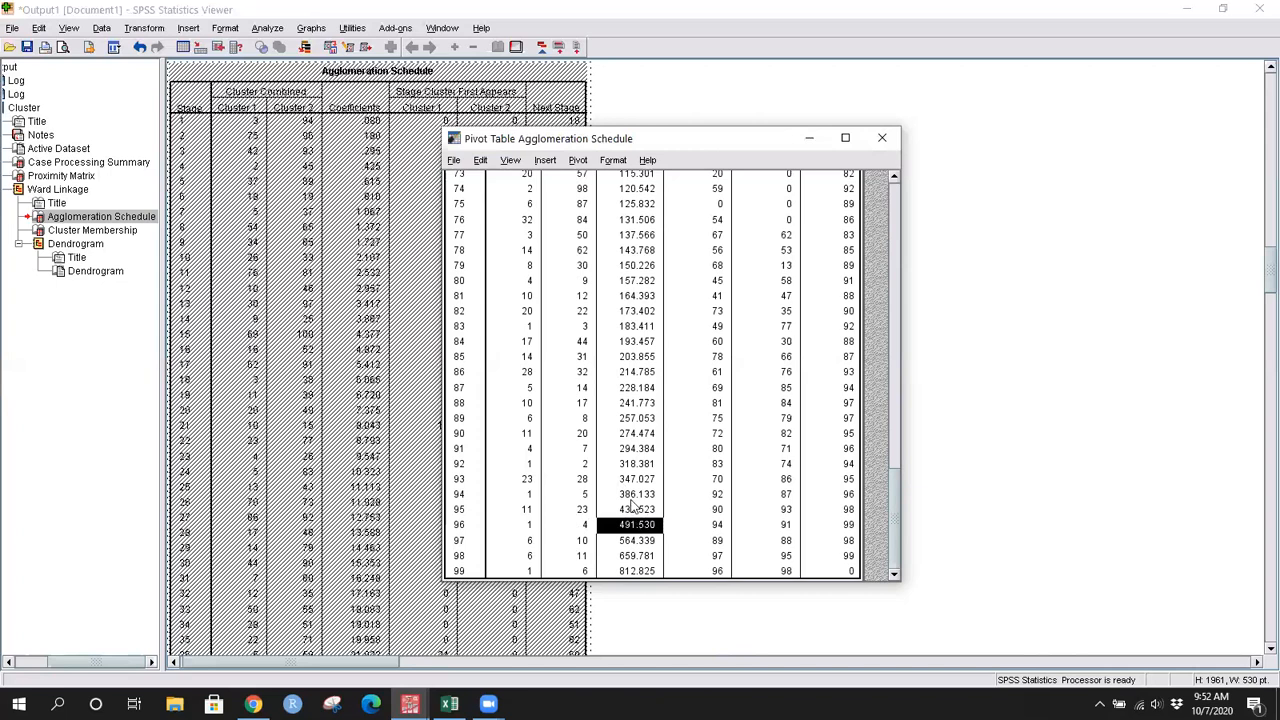
click(632, 499)
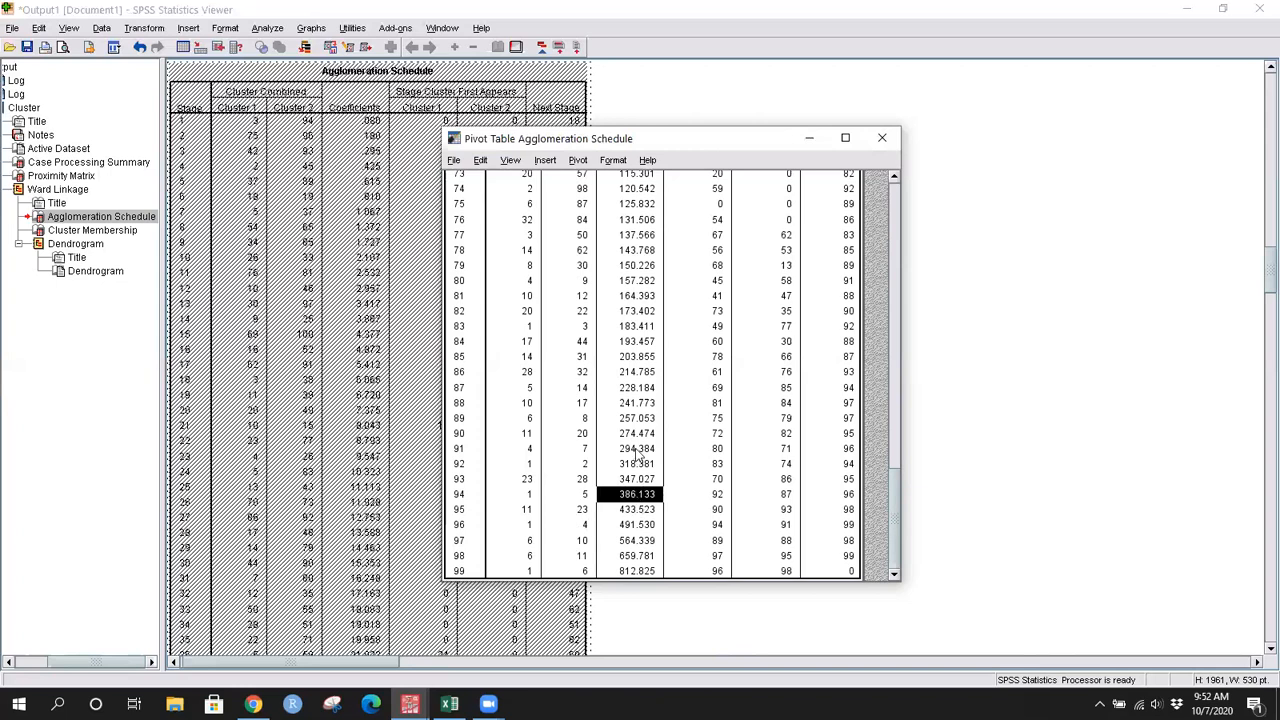
click(637, 450)
click(640, 433)
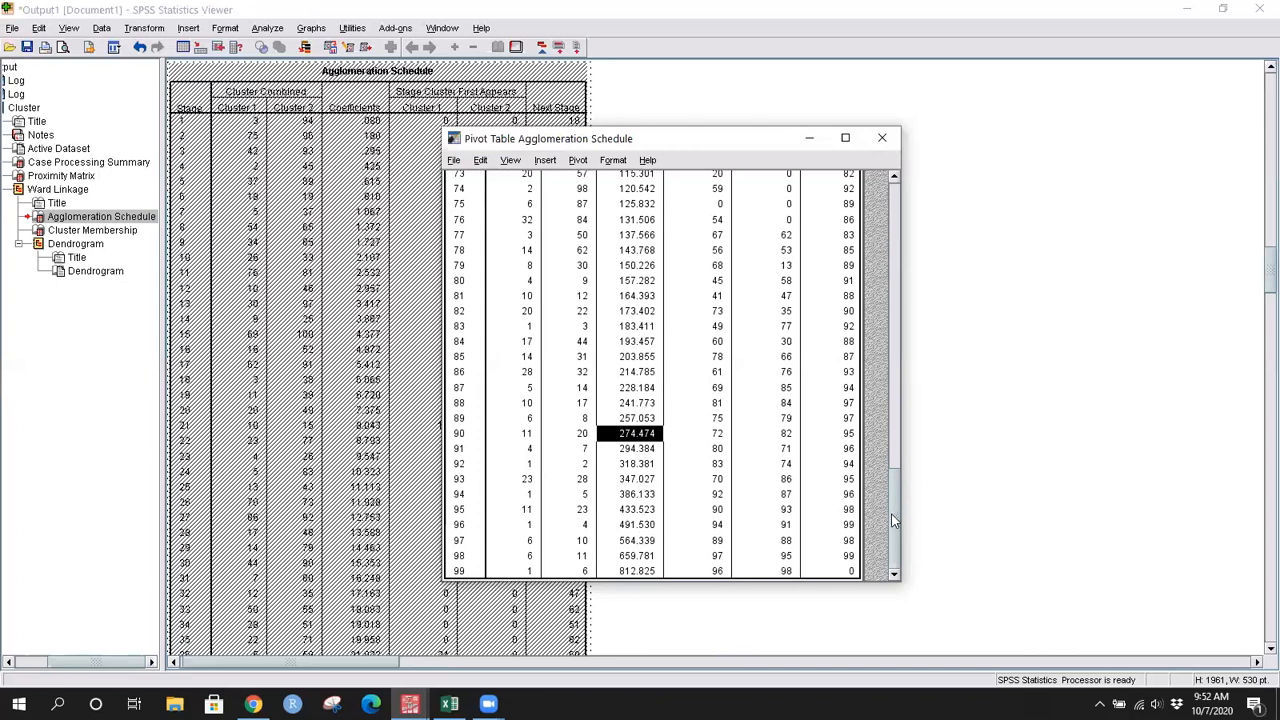
- Review the beginning and end of the agglomeration schedule once more and close its pivot table window
drag(894, 520, 894, 218)
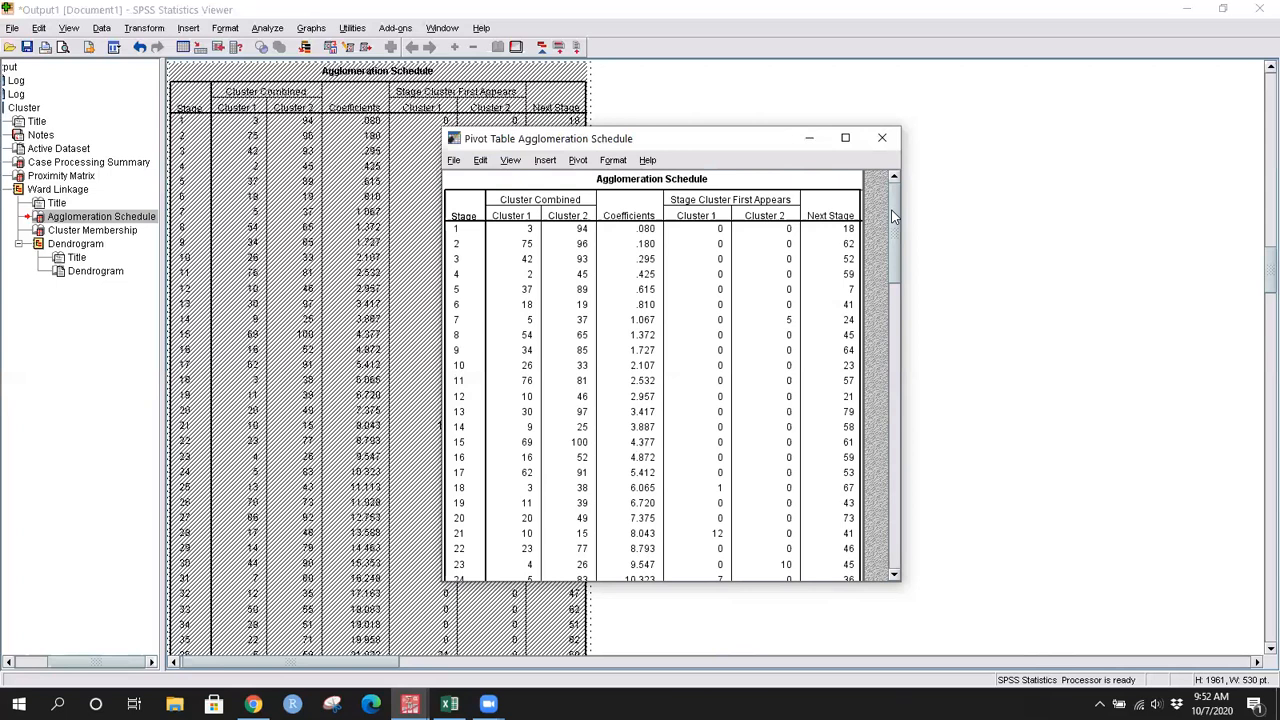
drag(885, 262, 968, 654)
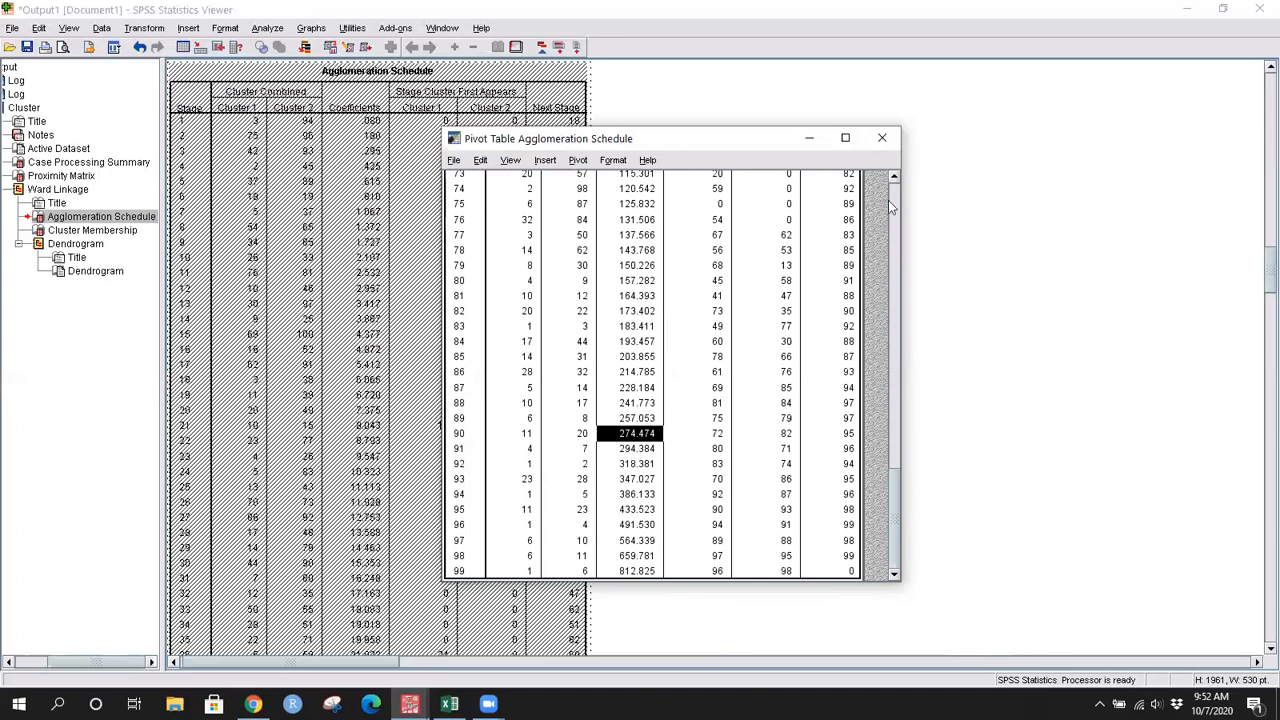
click(882, 139)
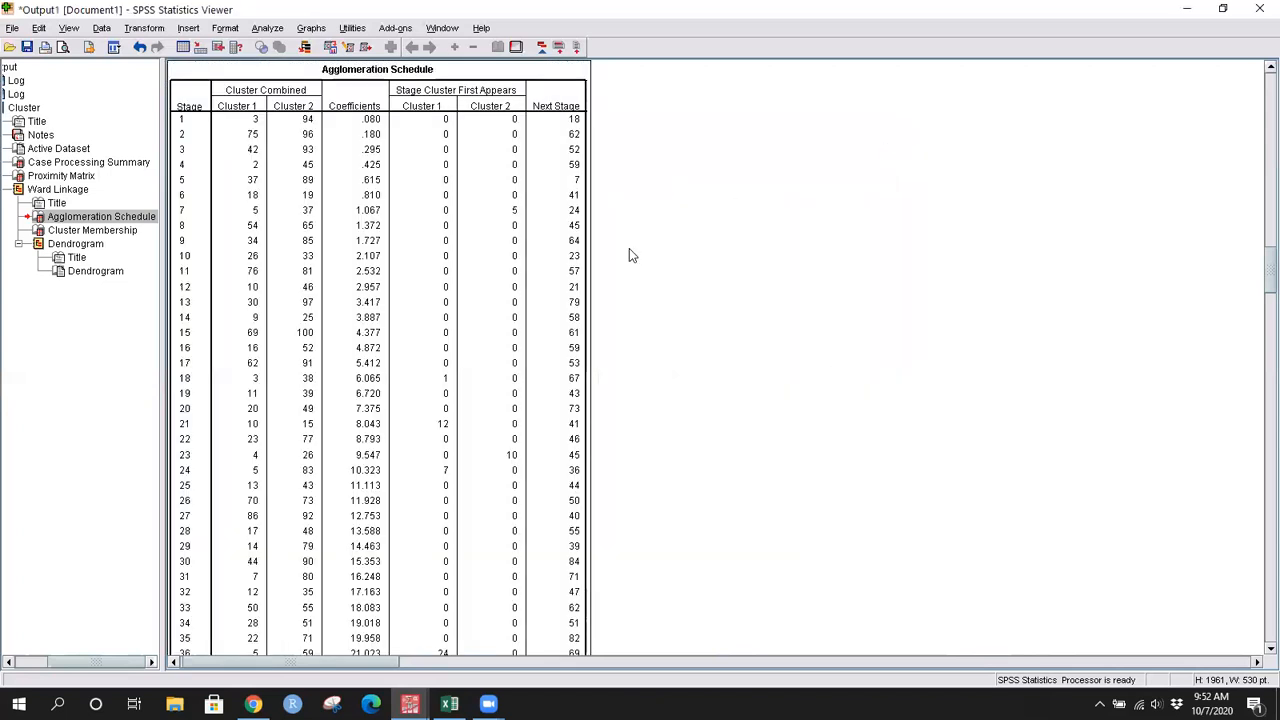